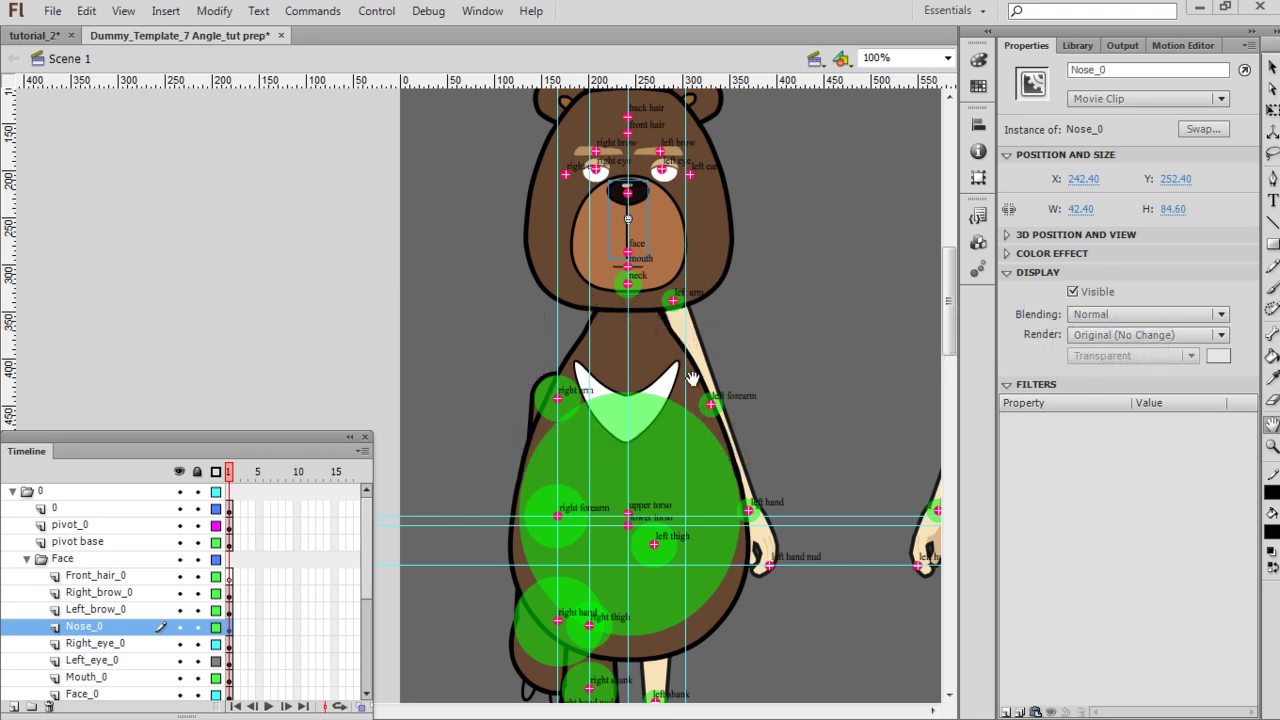
Step: Export the bear character as an SWF movie named beartutorial on the Desktop
left_click_drag(722, 472, 767, 451)
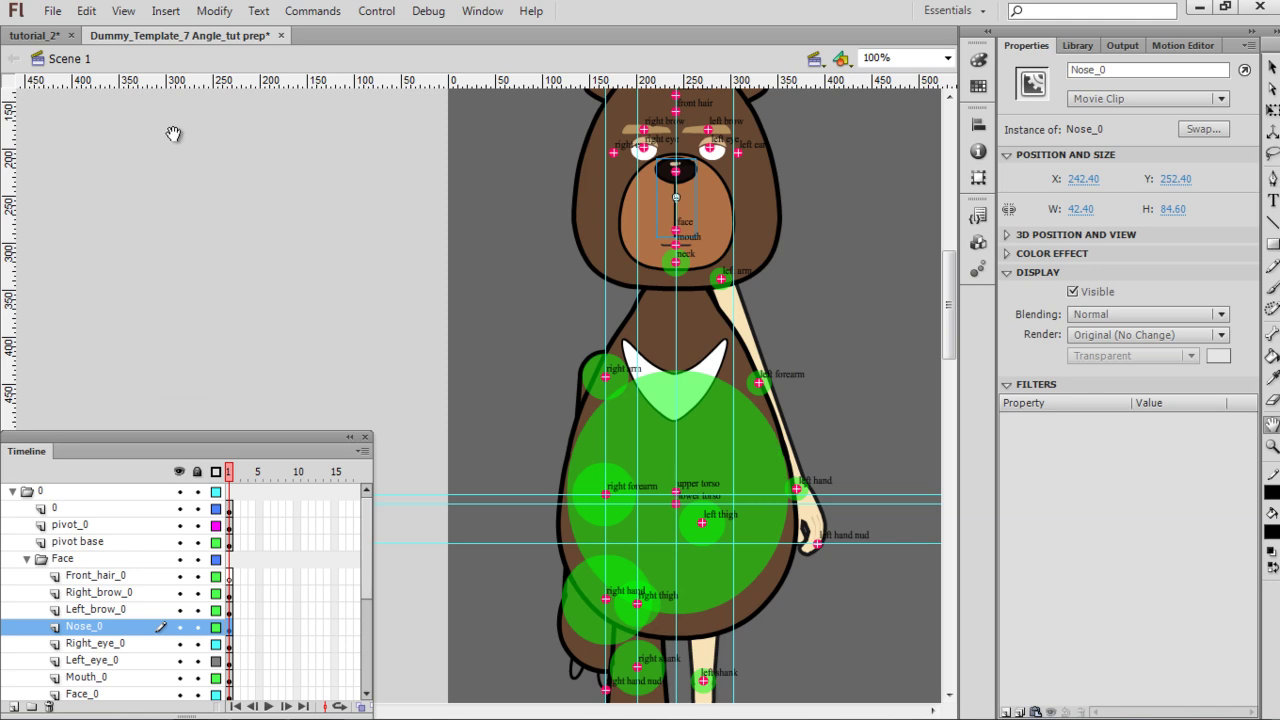
left_click(52, 11)
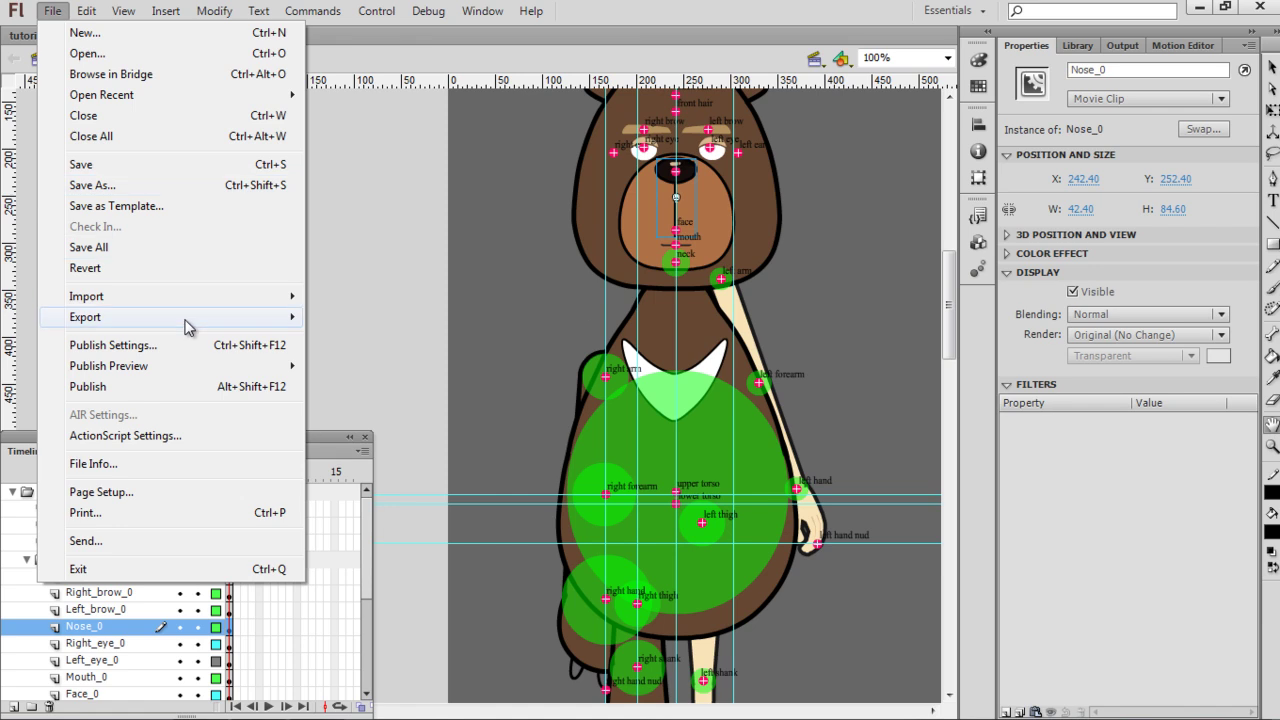
mouse_move(200, 322)
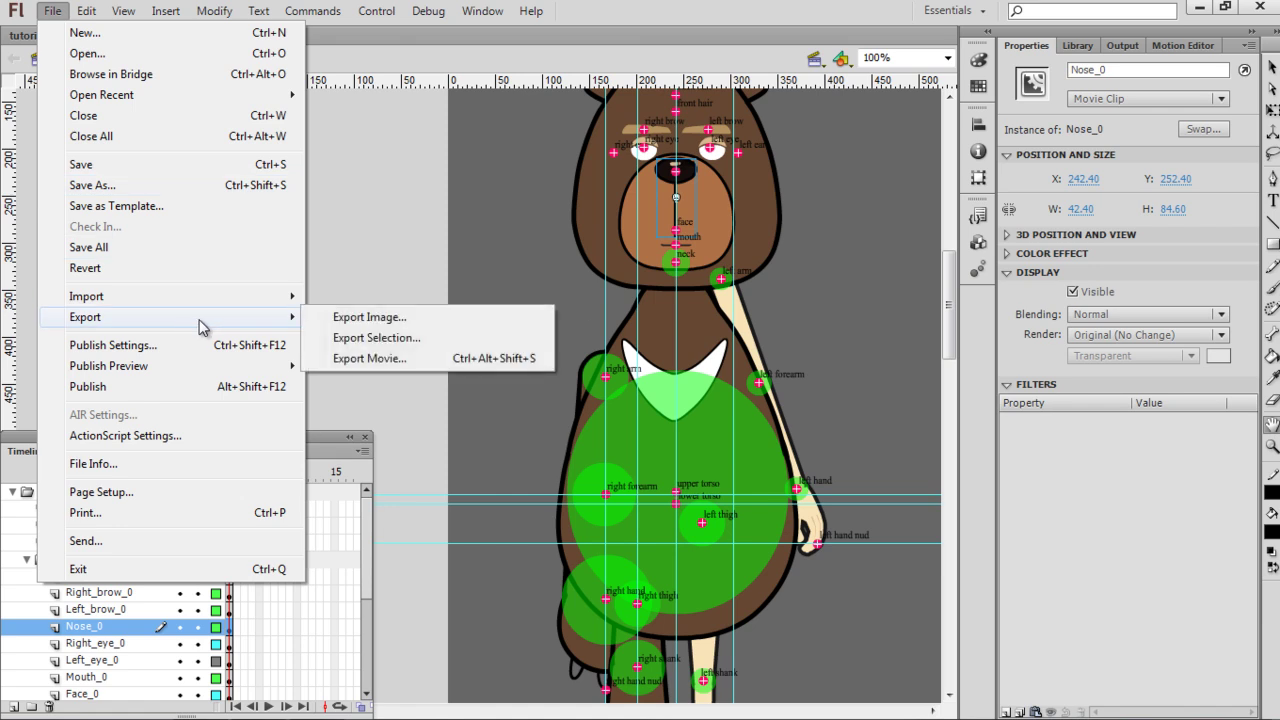
left_click(428, 371)
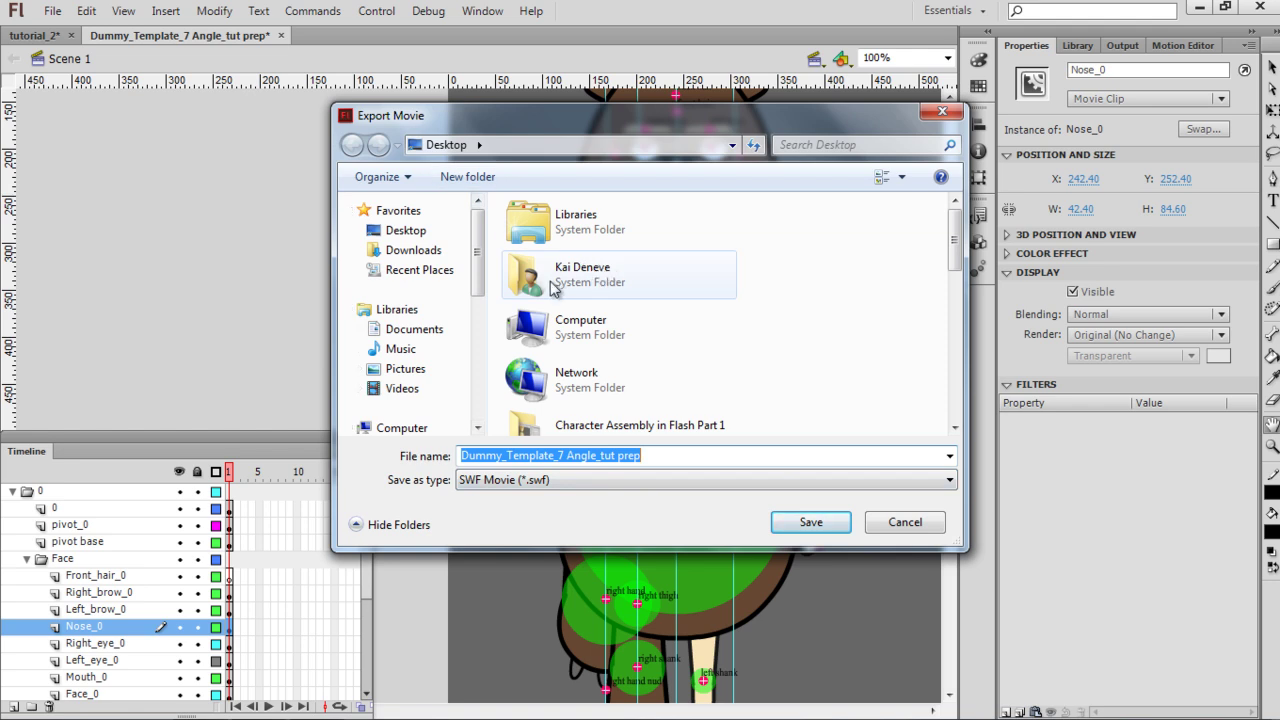
type("beartutorial")
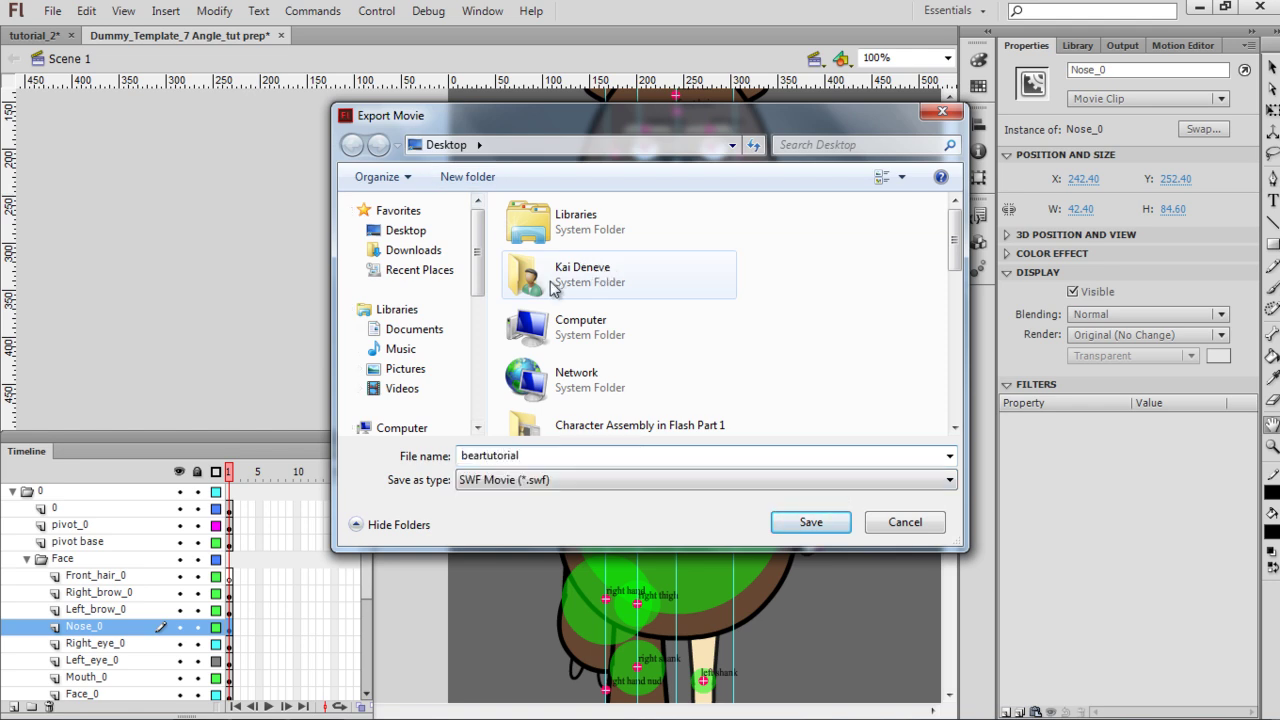
left_click(811, 528)
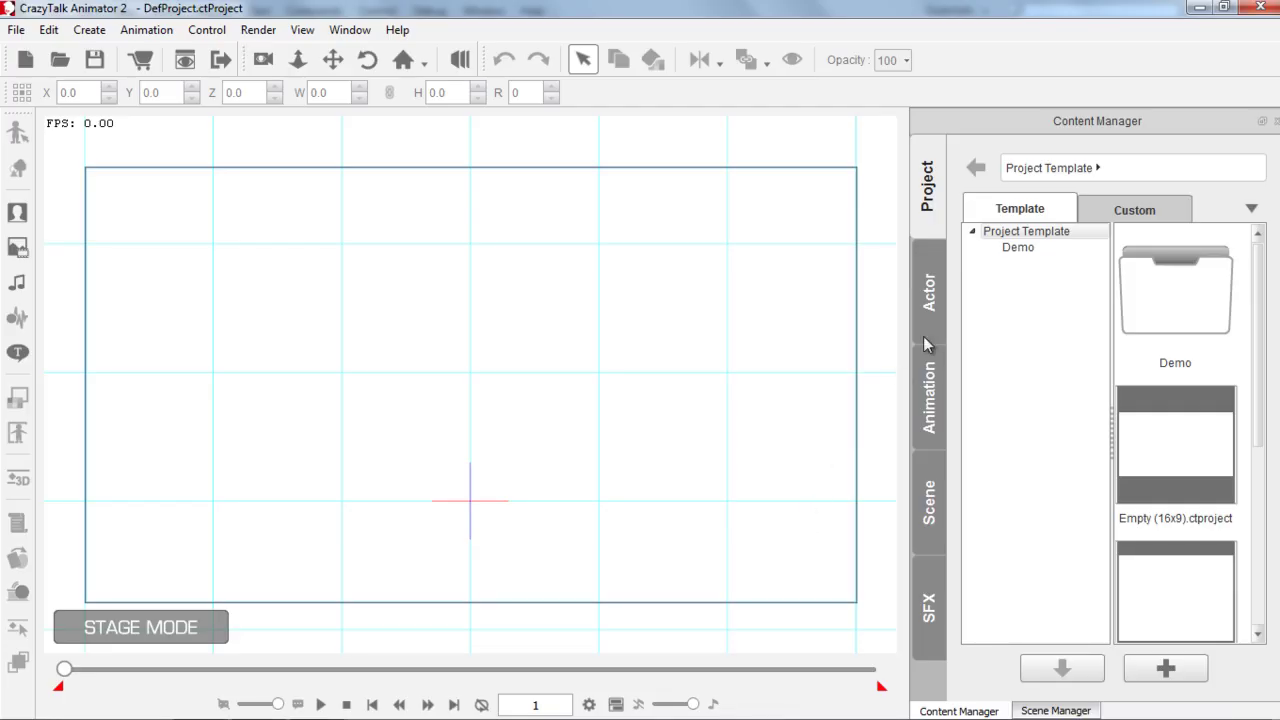
Step: Switch to CrazyTalk Animator, add the Dummy character template to the stage, and open it in the composer
left_click(927, 300)
left_click(1027, 249)
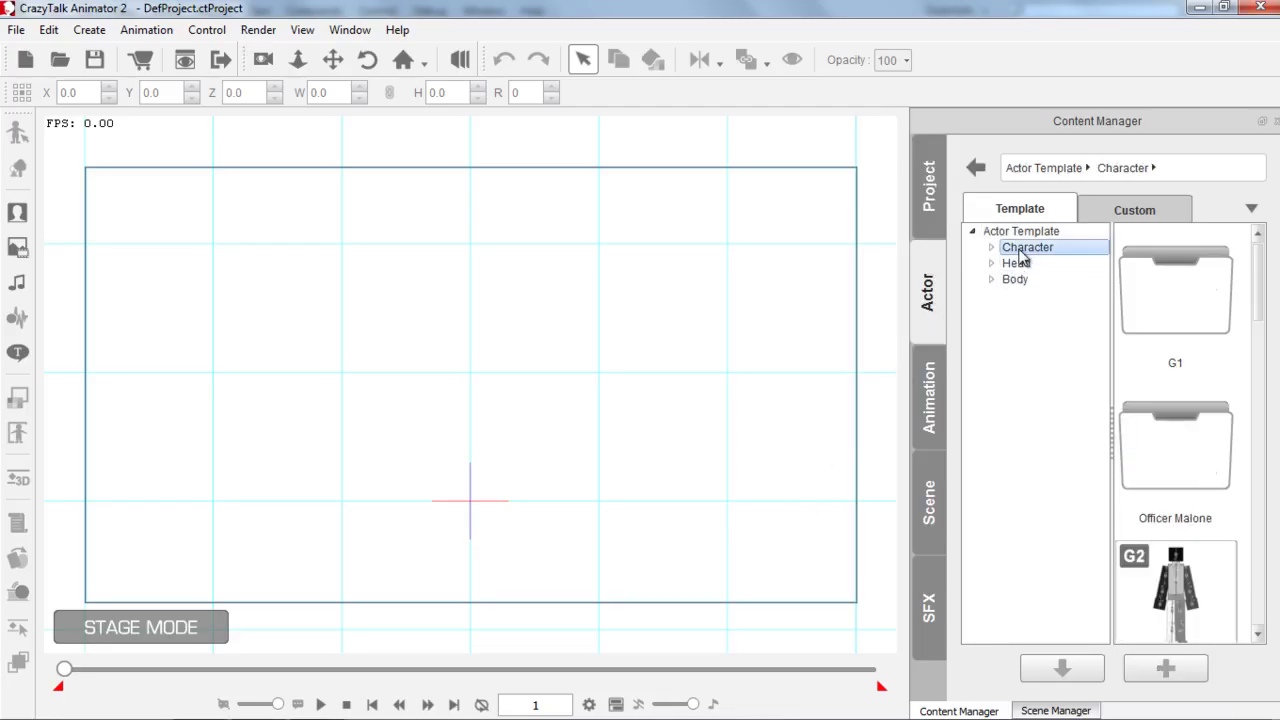
scroll(1190, 470, "down", 5)
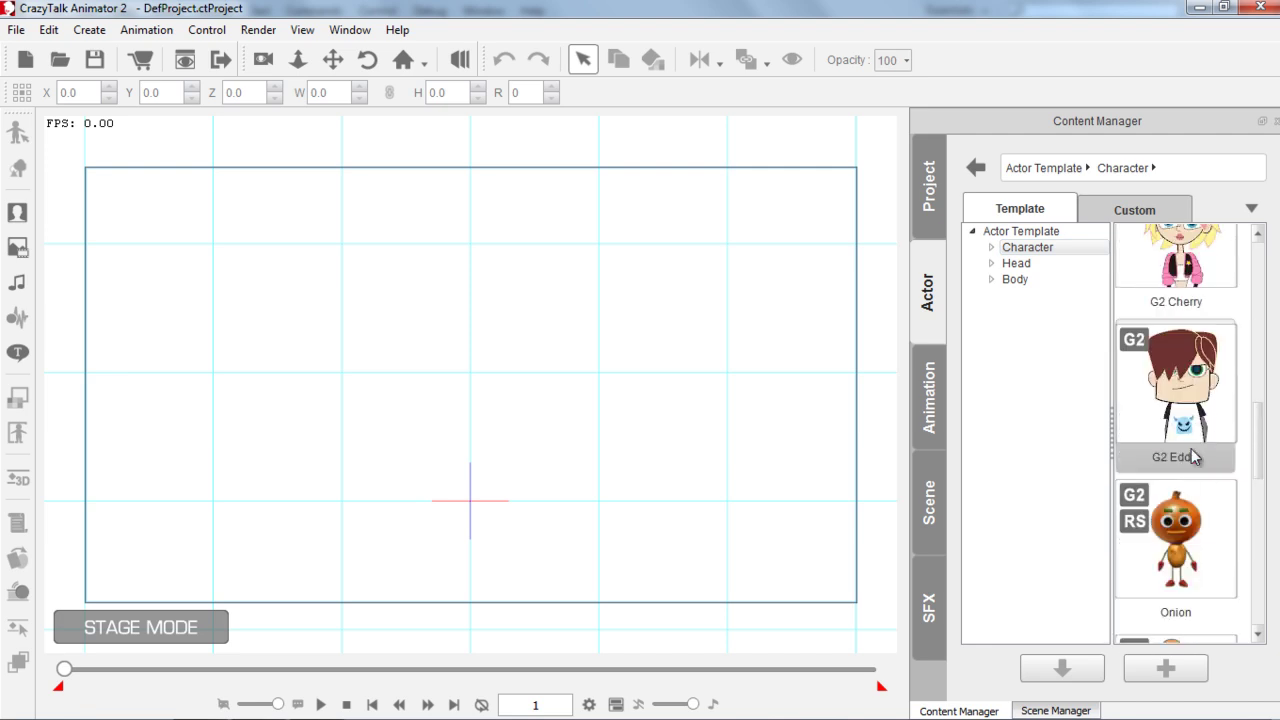
double_click(1190, 365)
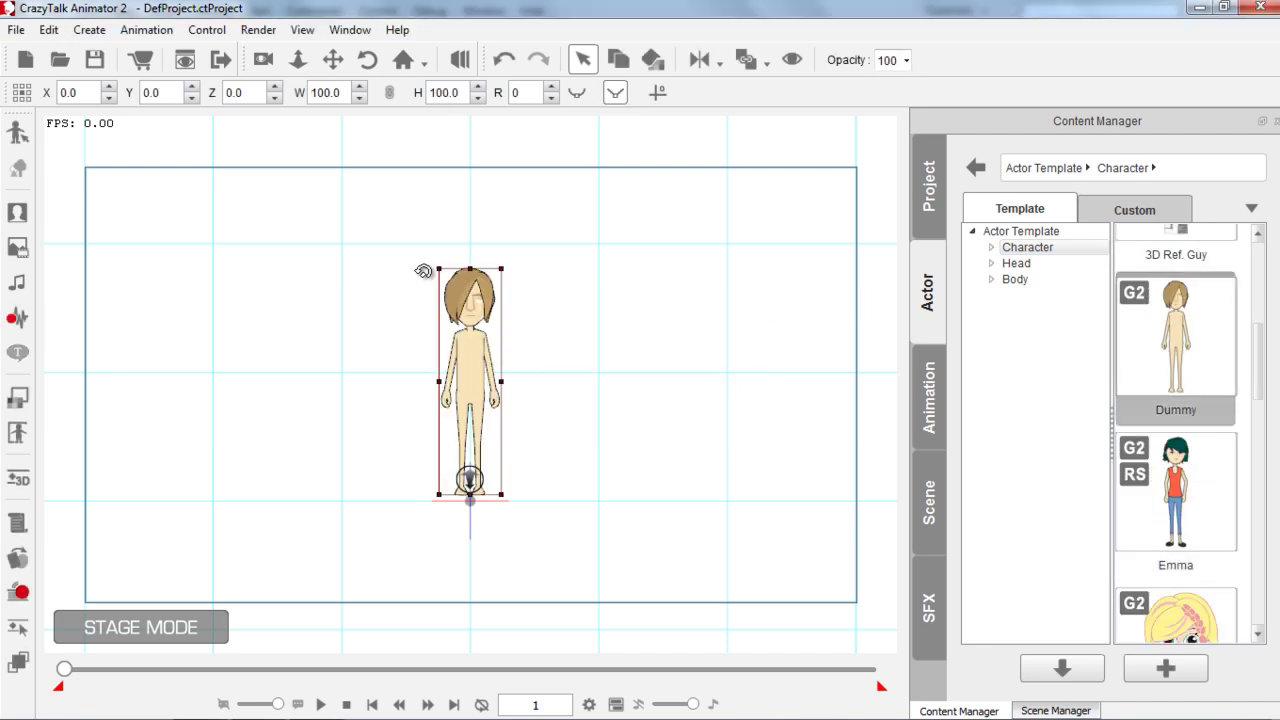
left_click(20, 136)
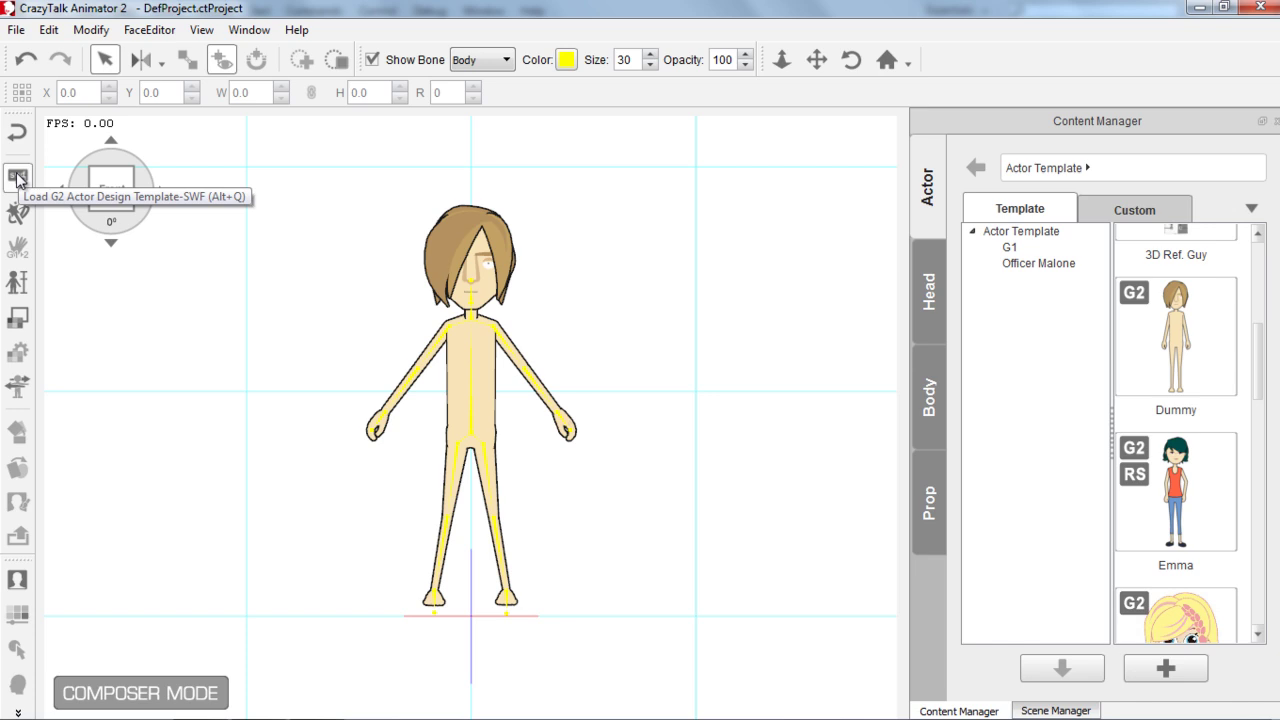
Step: Load beartutorial.swf as the G2 actor design template, with none of the working options kept
left_click(17, 178)
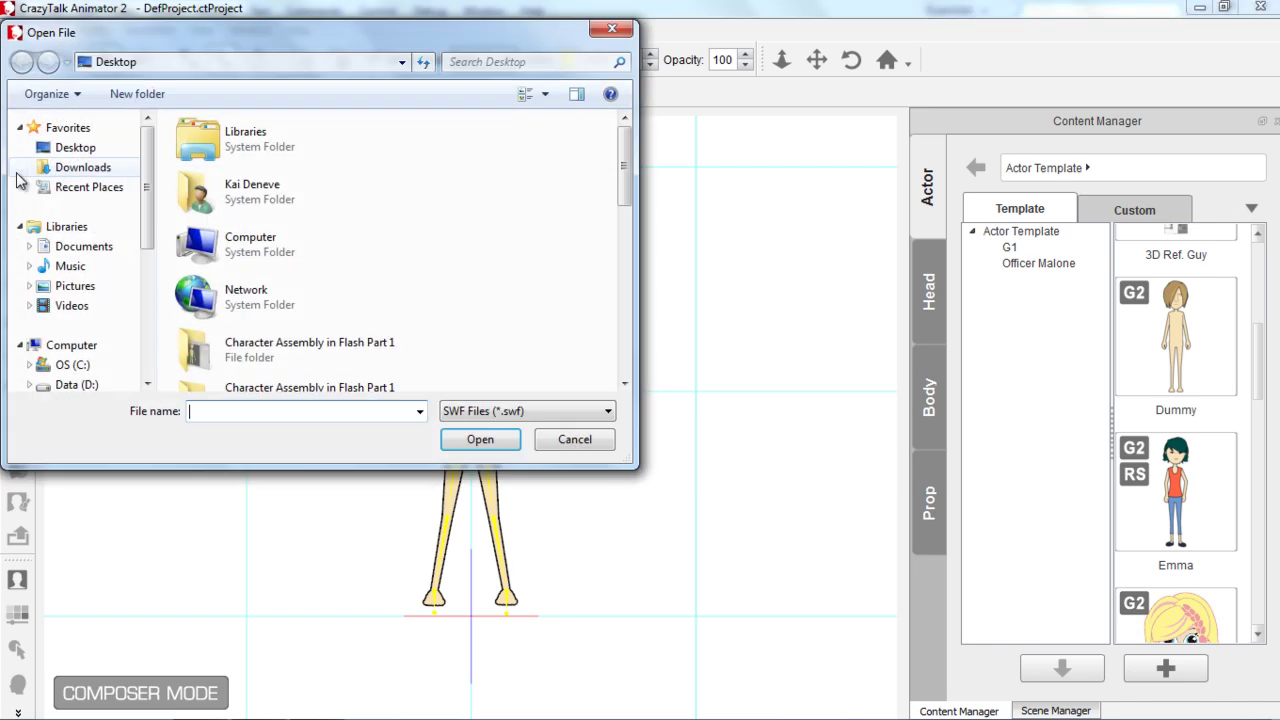
left_click_drag(625, 172, 606, 358)
left_click(282, 268)
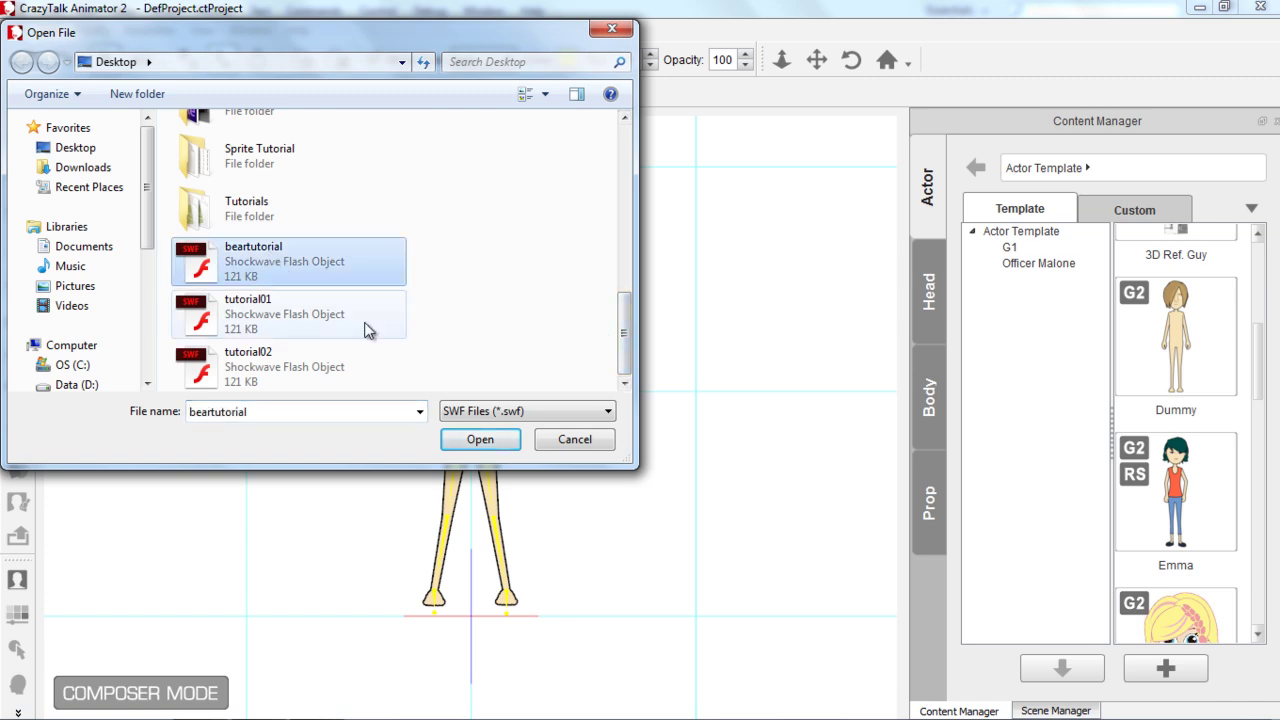
left_click(499, 446)
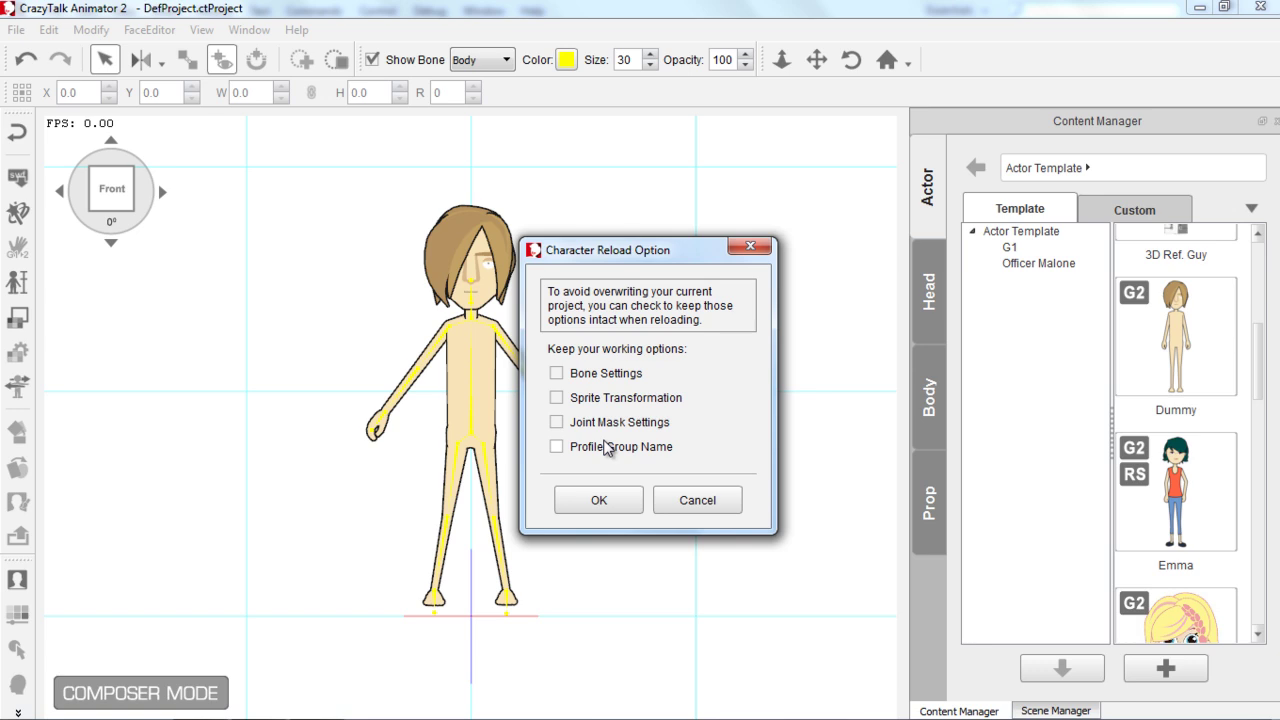
left_click(608, 498)
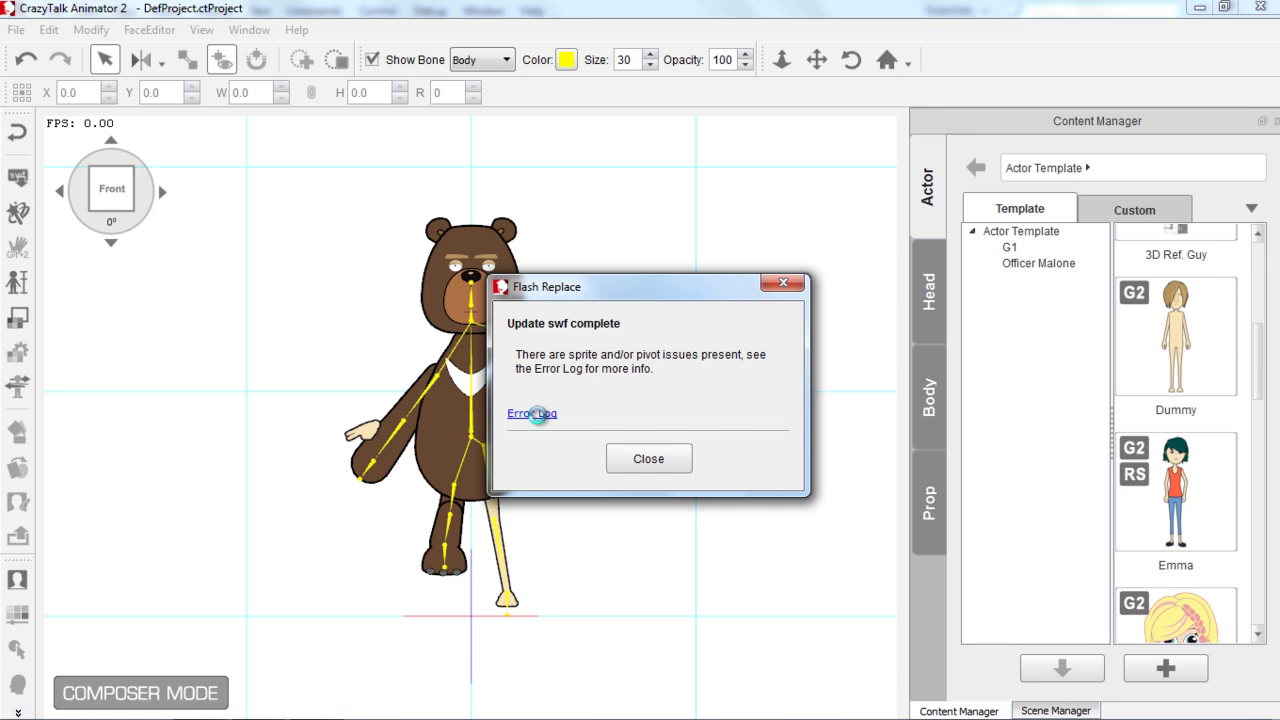
Step: Review the Flash replace error log for sprite name and pivot issues, and close both windows
left_click(537, 413)
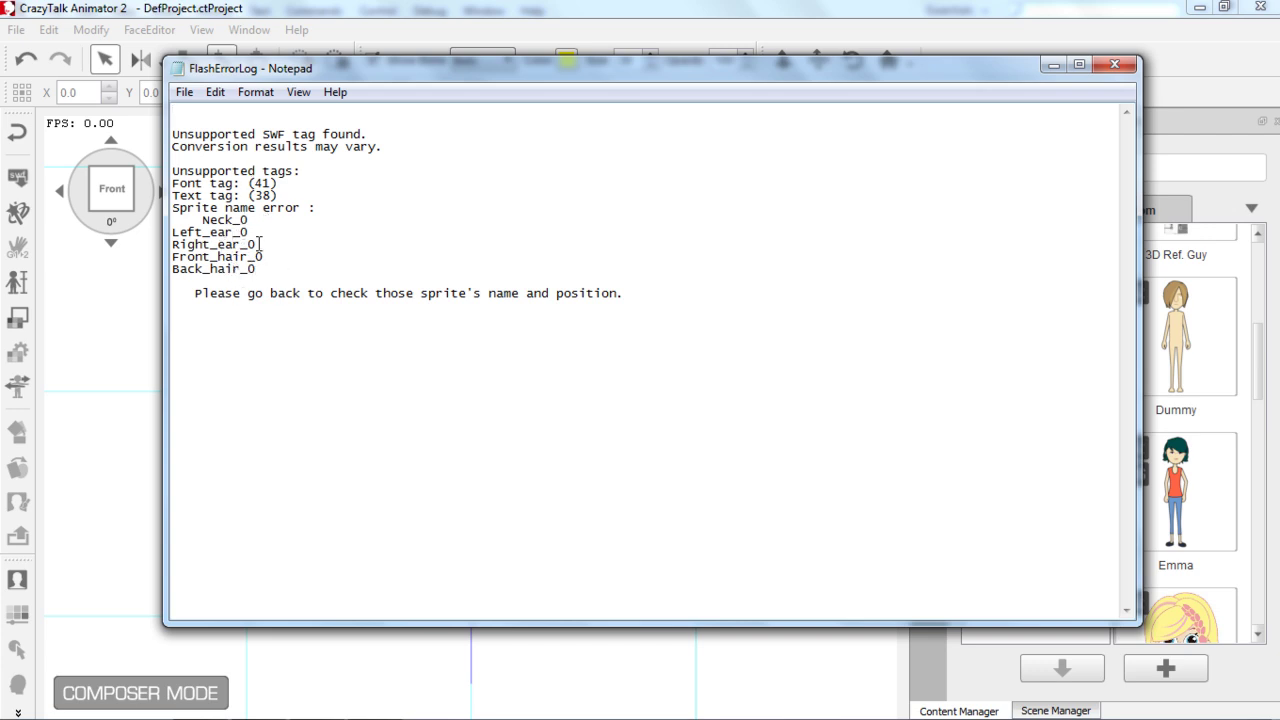
left_click(1114, 64)
left_click(660, 465)
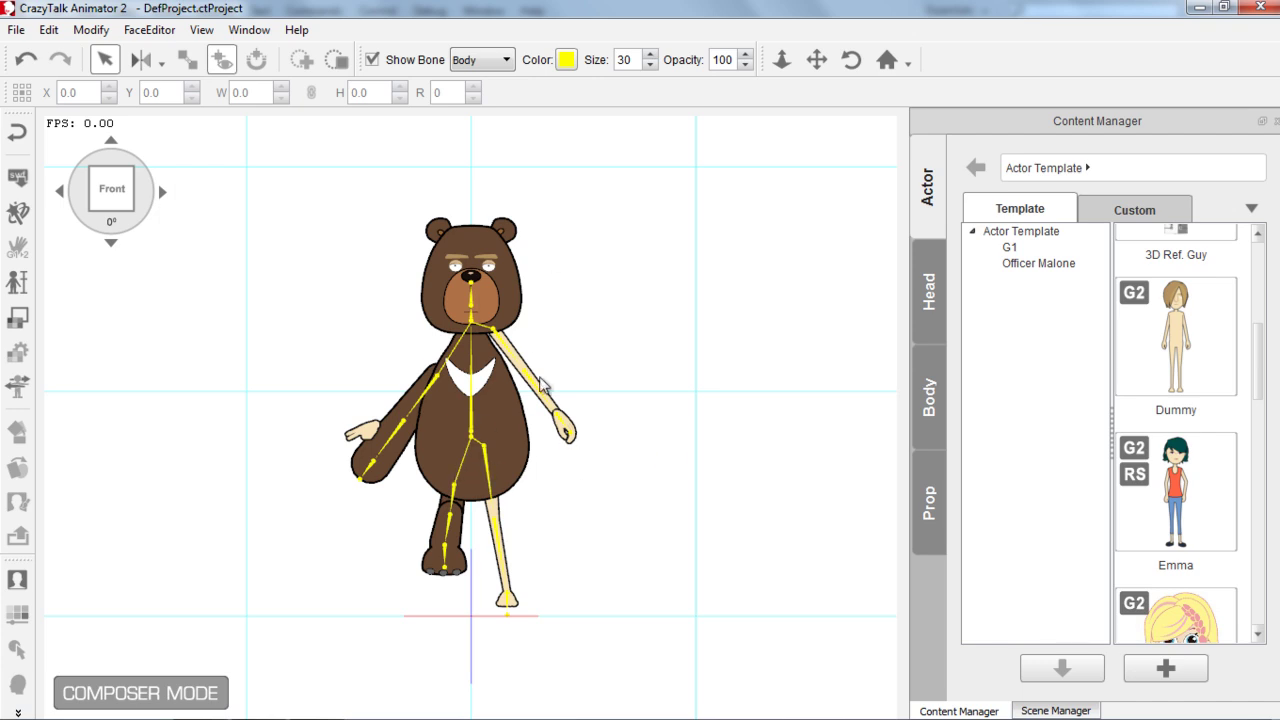
Step: Switch to Flash, give the paw clip nested inside Right_hand_0 the instance name Normal, and return to the main scene
left_click(368, 435)
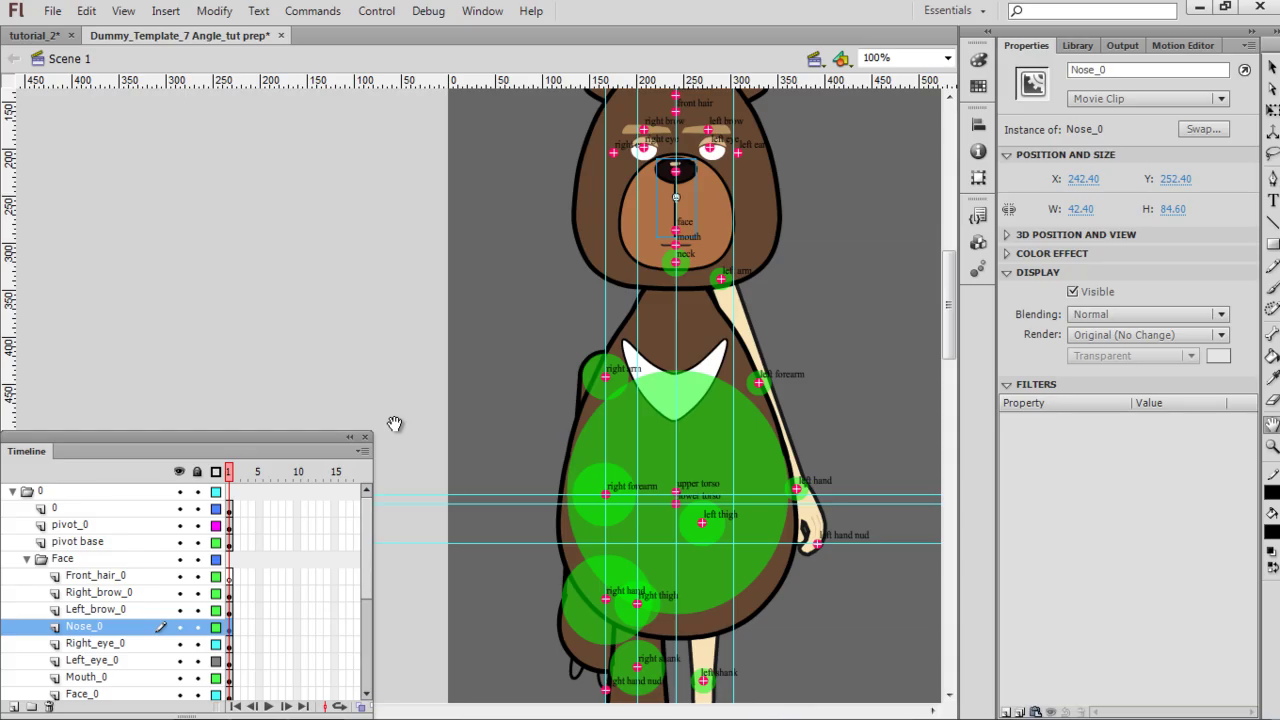
key("v")
left_click(590, 655)
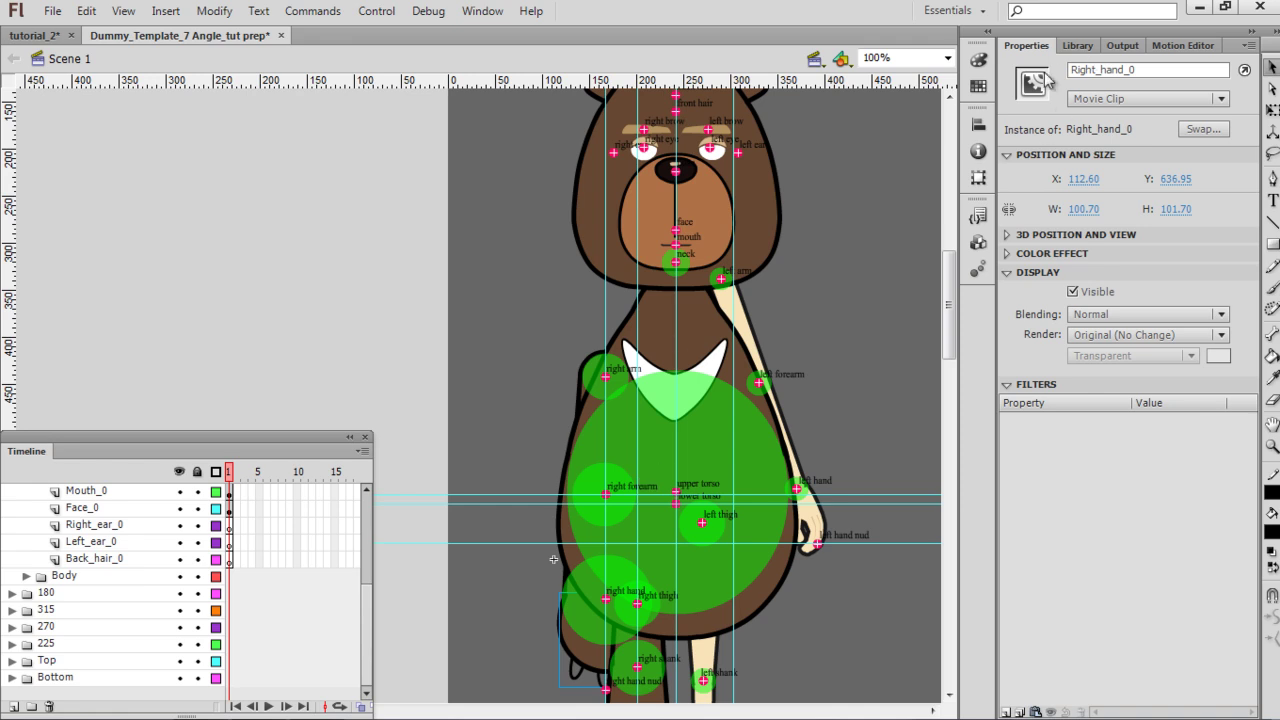
key("space")
left_click_drag(749, 528, 720, 382)
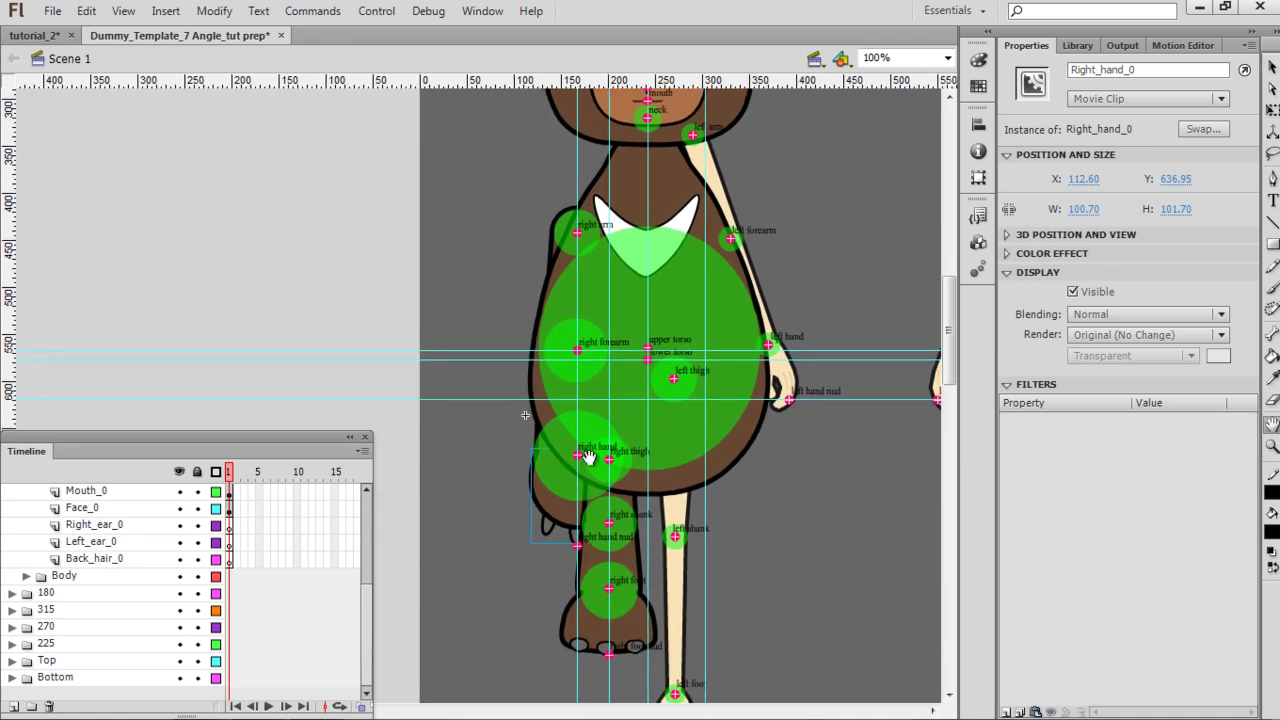
double_click(553, 518)
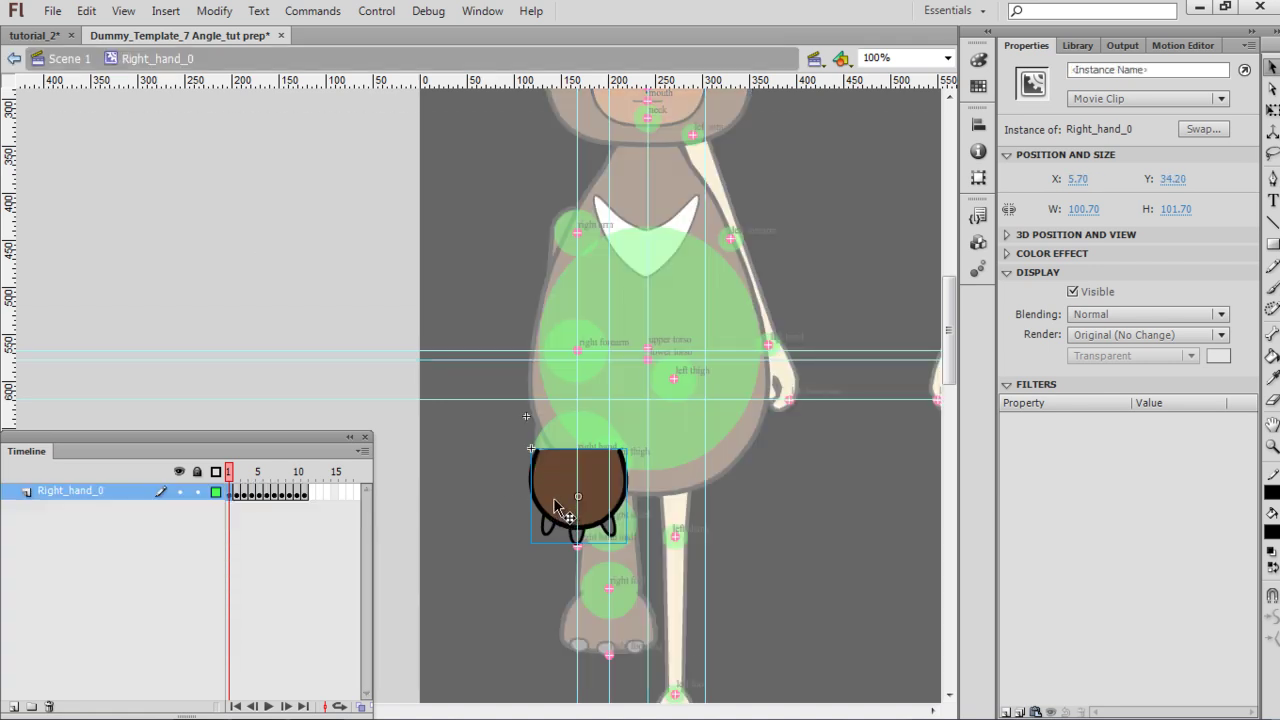
left_click(1155, 70)
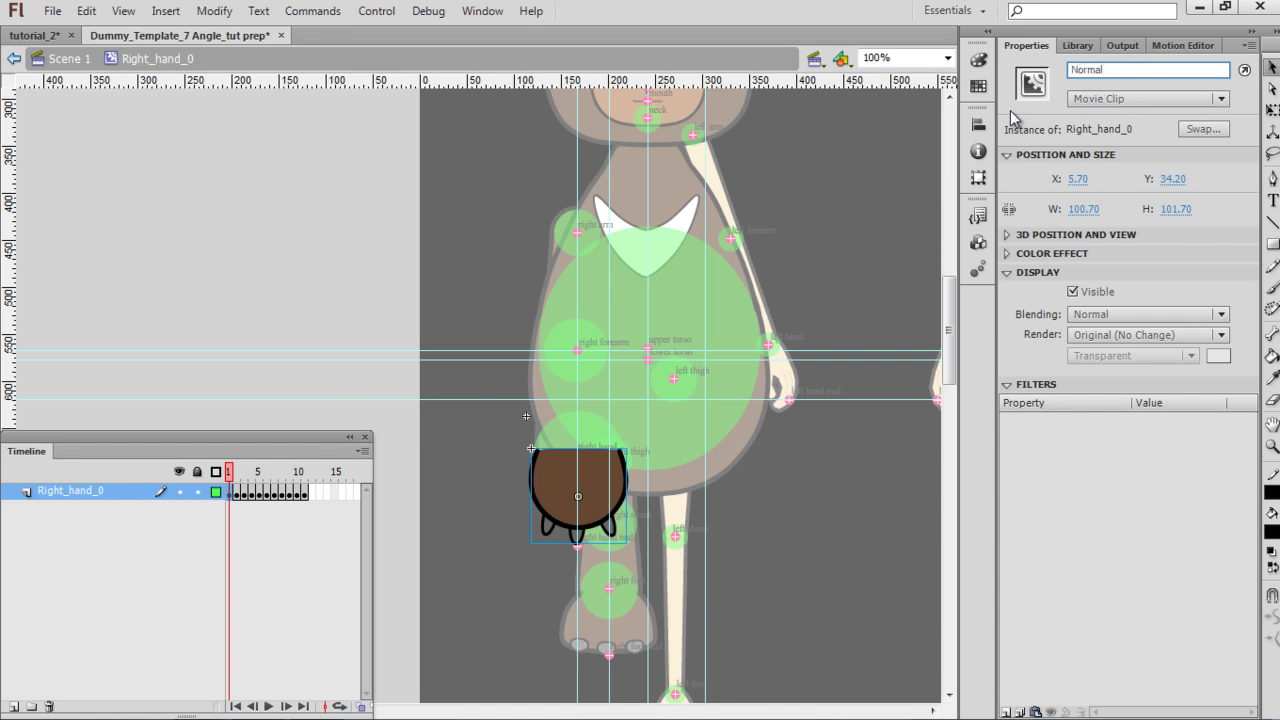
key("Return")
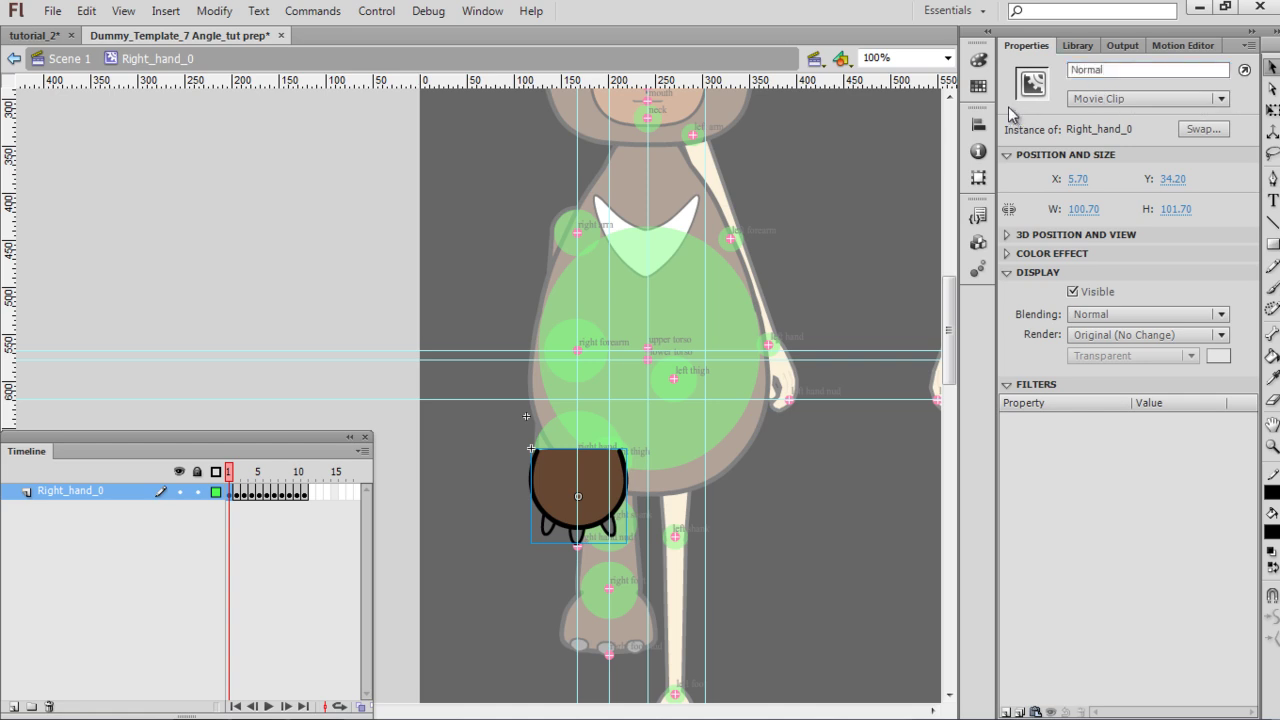
double_click(483, 249)
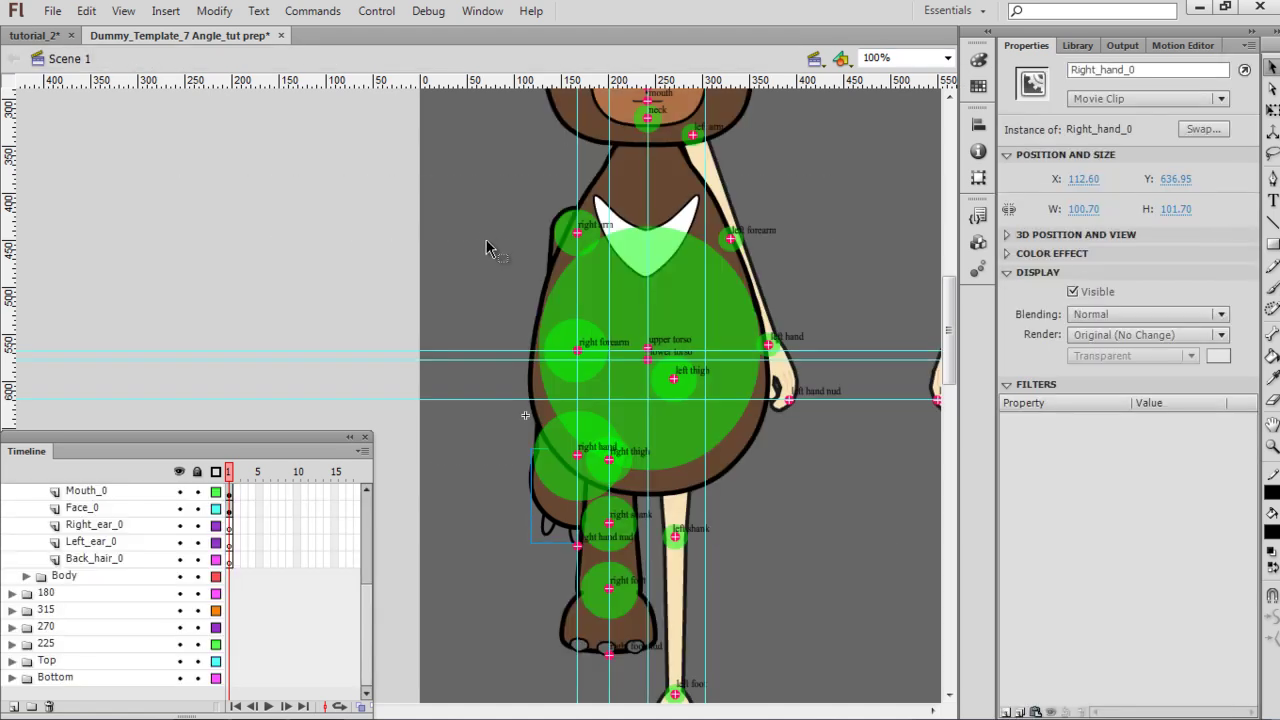
Step: Export the corrected bear as an SWF movie named beartutorial2 on the Desktop
left_click(52, 12)
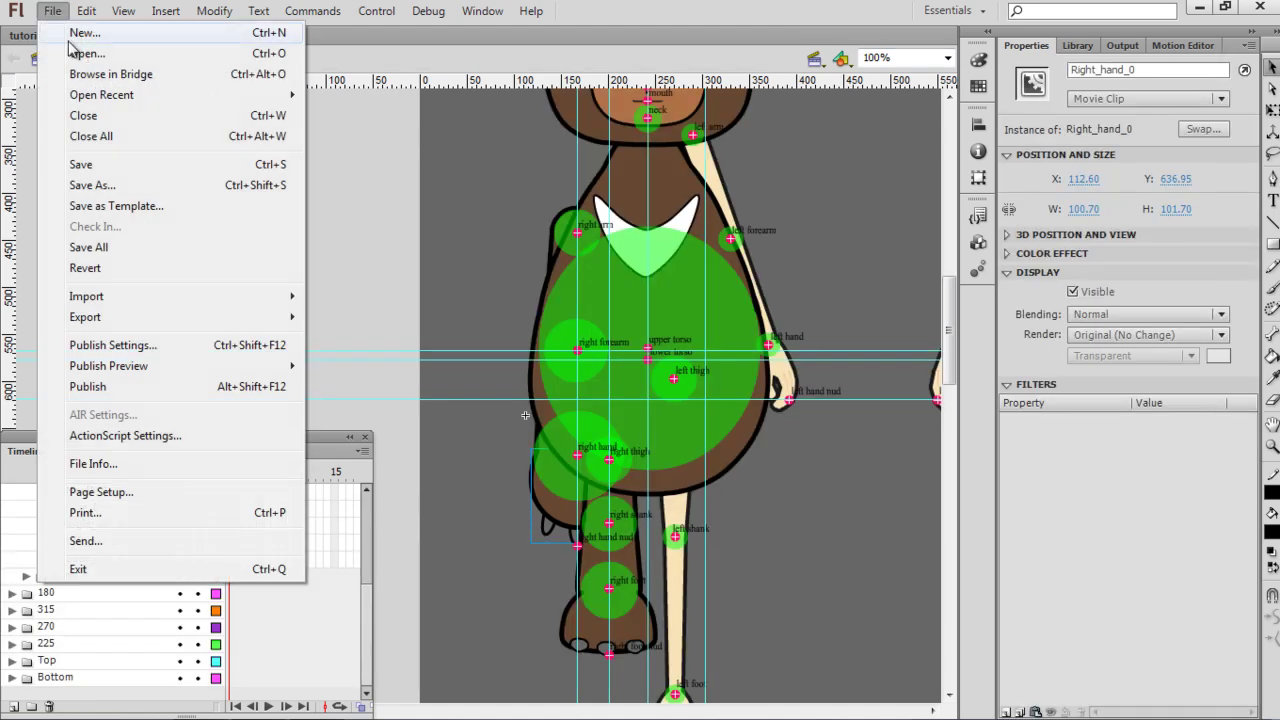
mouse_move(150, 322)
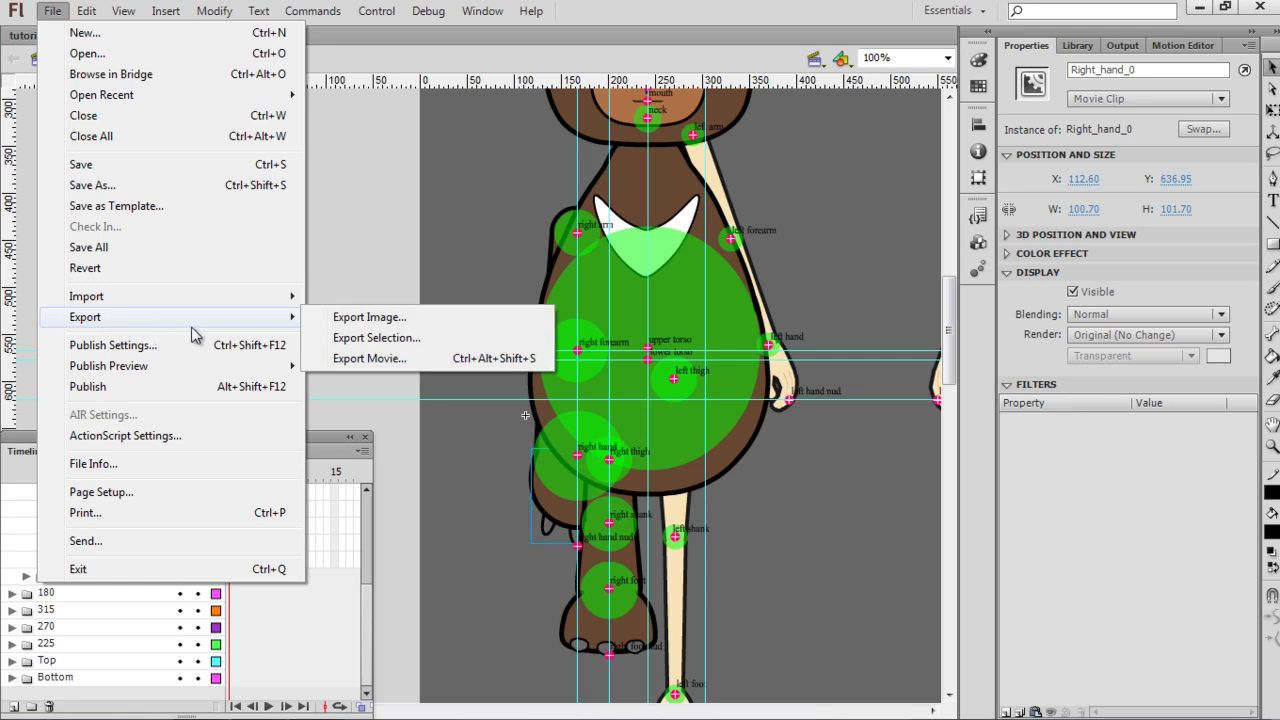
left_click(372, 358)
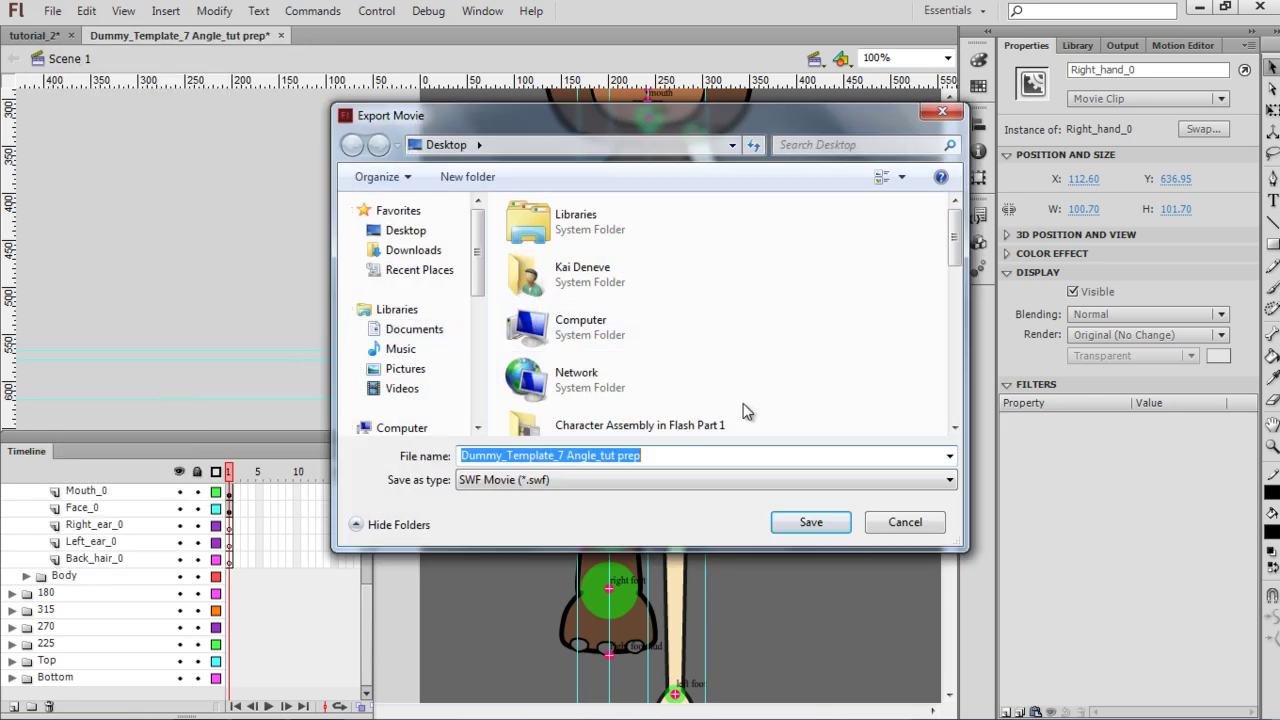
type("beatu")
key("BackSpace")
key("BackSpace")
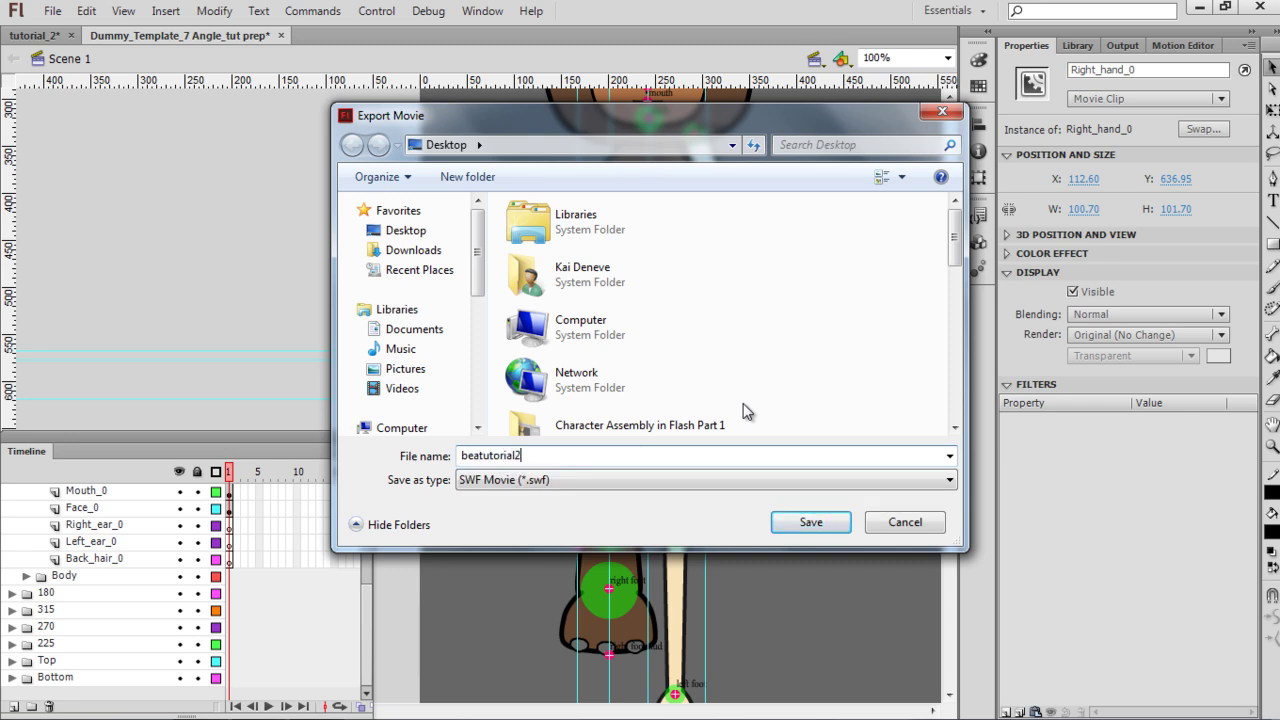
left_click(474, 456)
type("r")
key("BackSpace")
key("Right")
type("r")
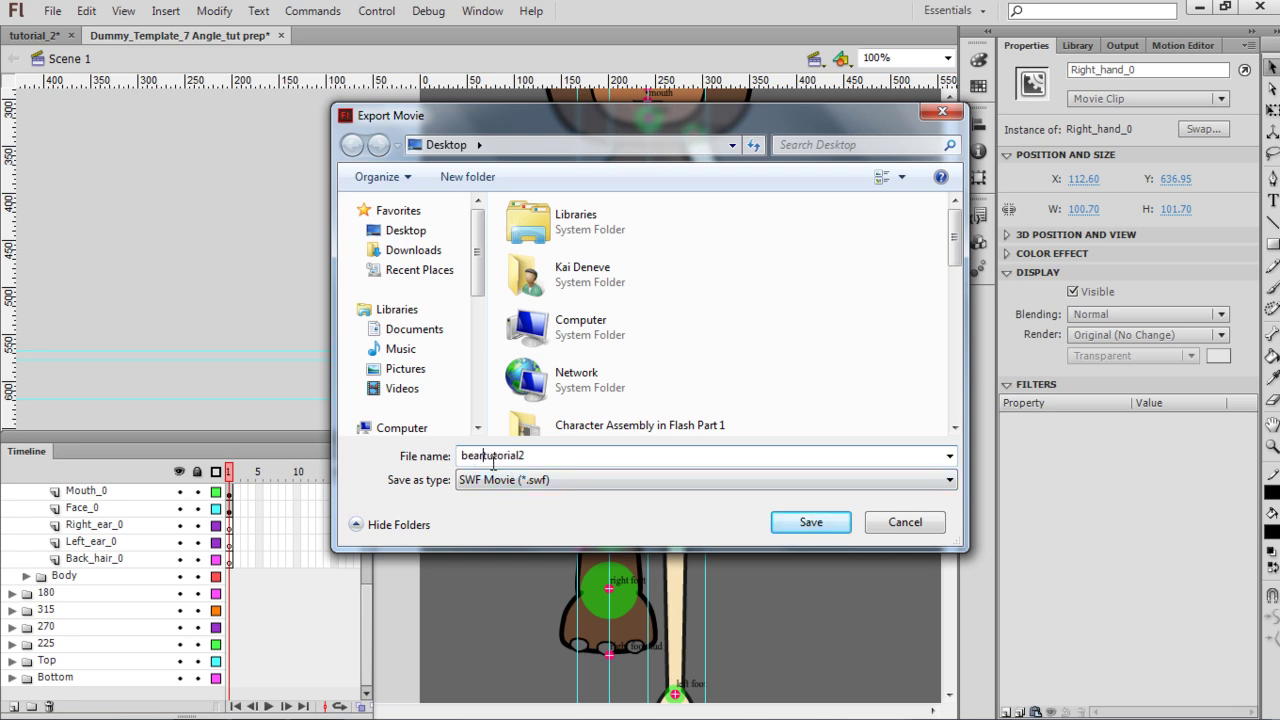
left_click(843, 524)
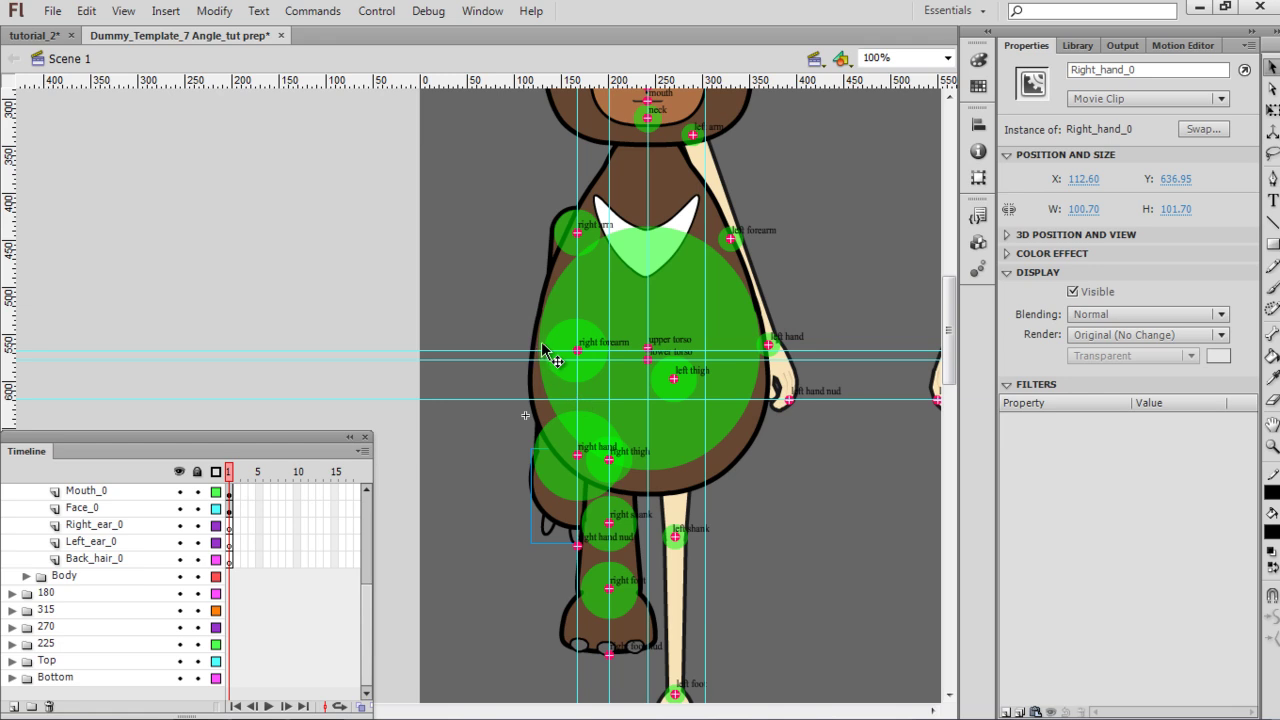
Step: Switch to CrazyTalk Animator and load beartutorial2.swf as the G2 actor design template, with none of the working options kept
key("alt+Tab")
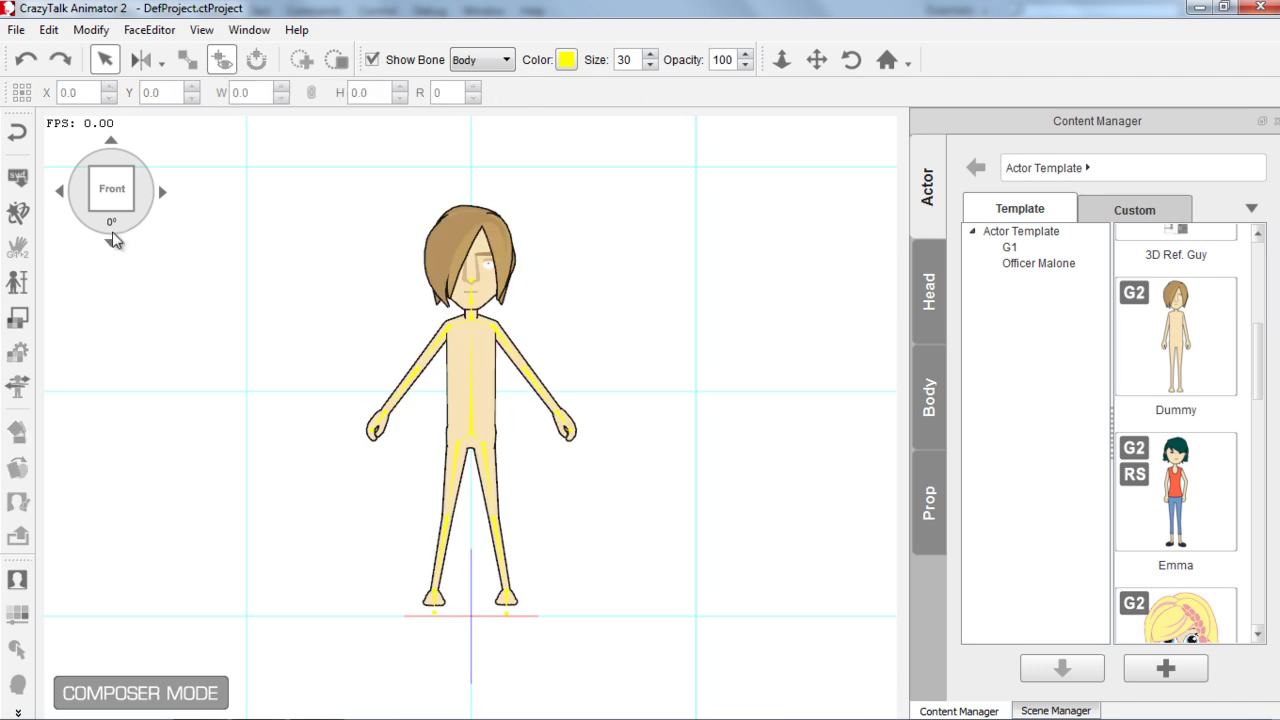
left_click(16, 180)
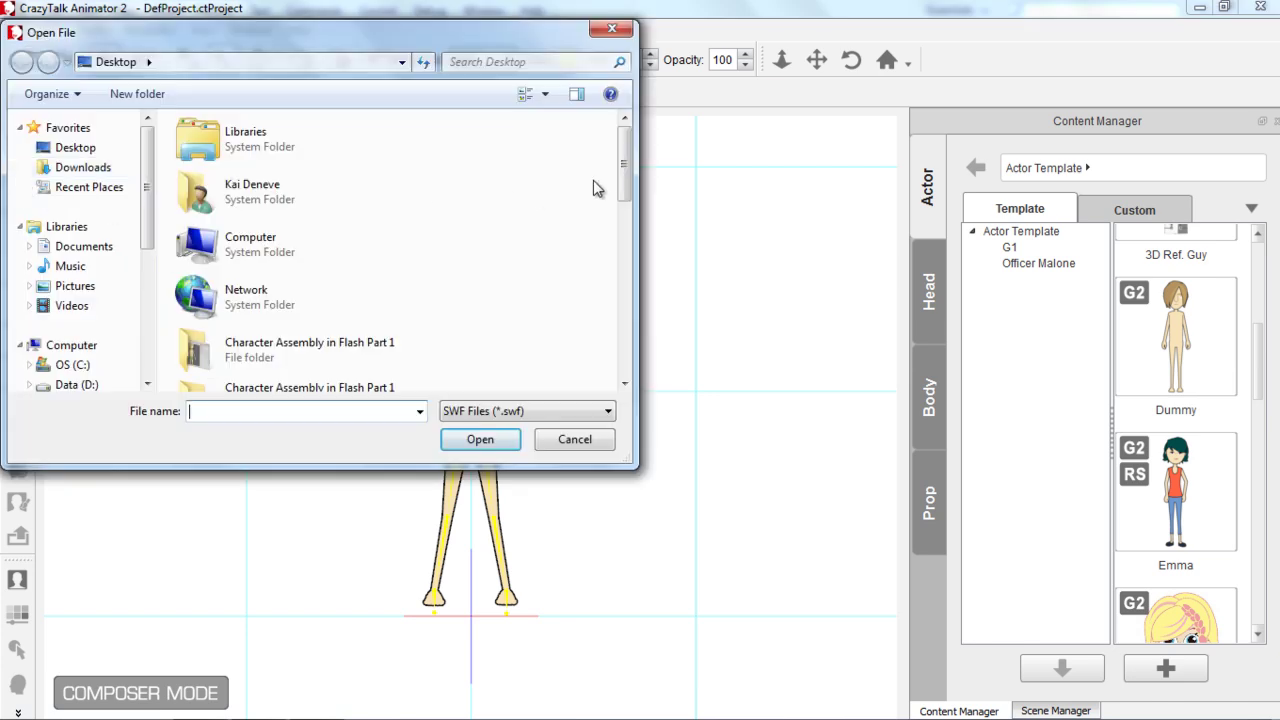
left_click_drag(620, 172, 630, 348)
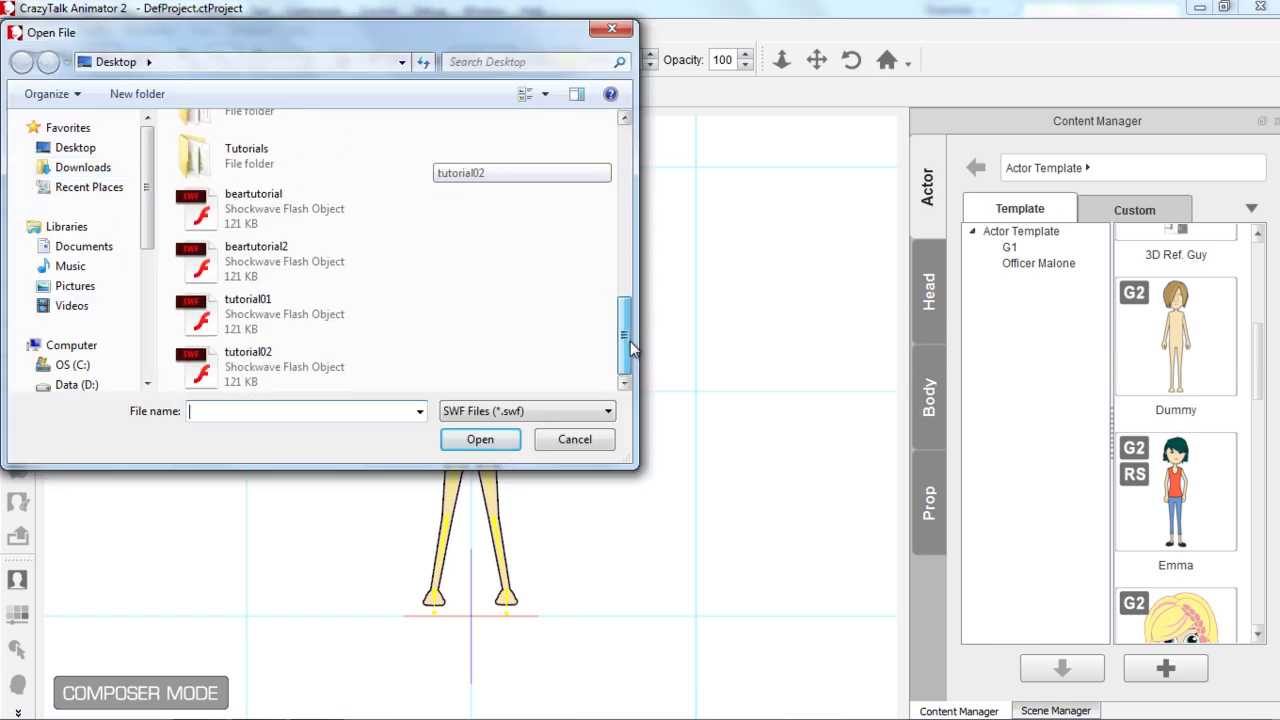
left_click(295, 262)
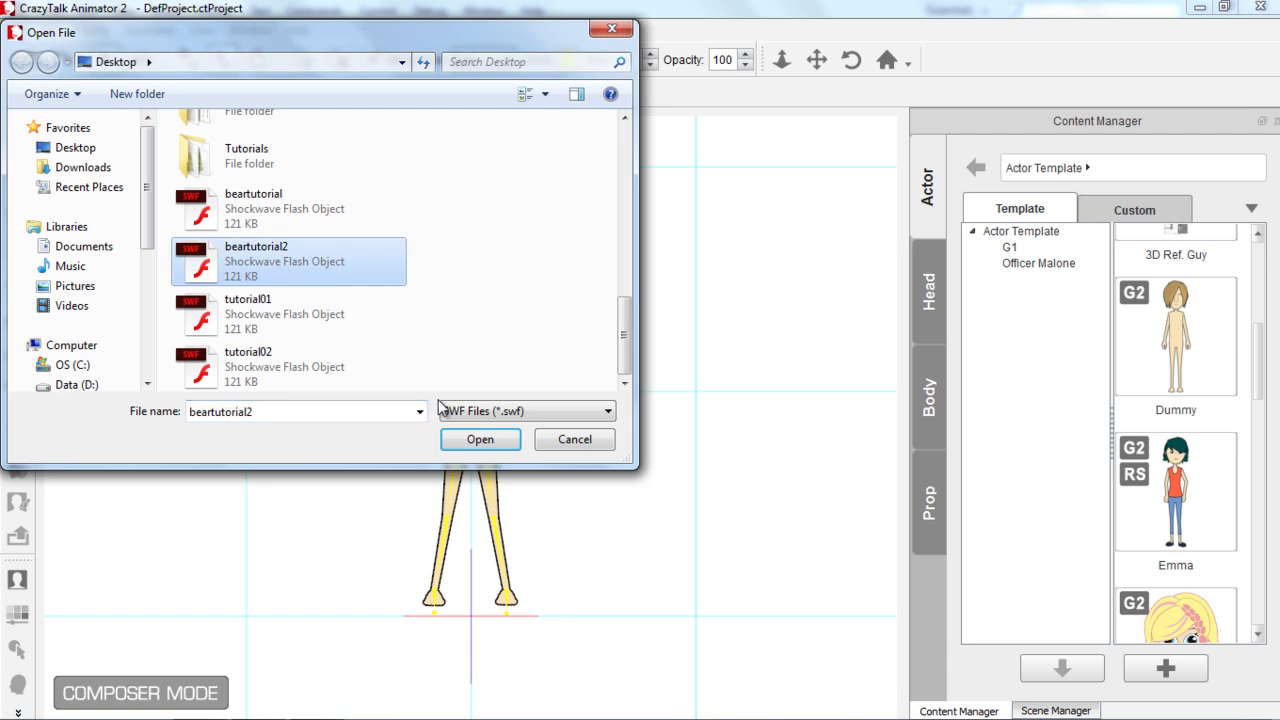
left_click(500, 440)
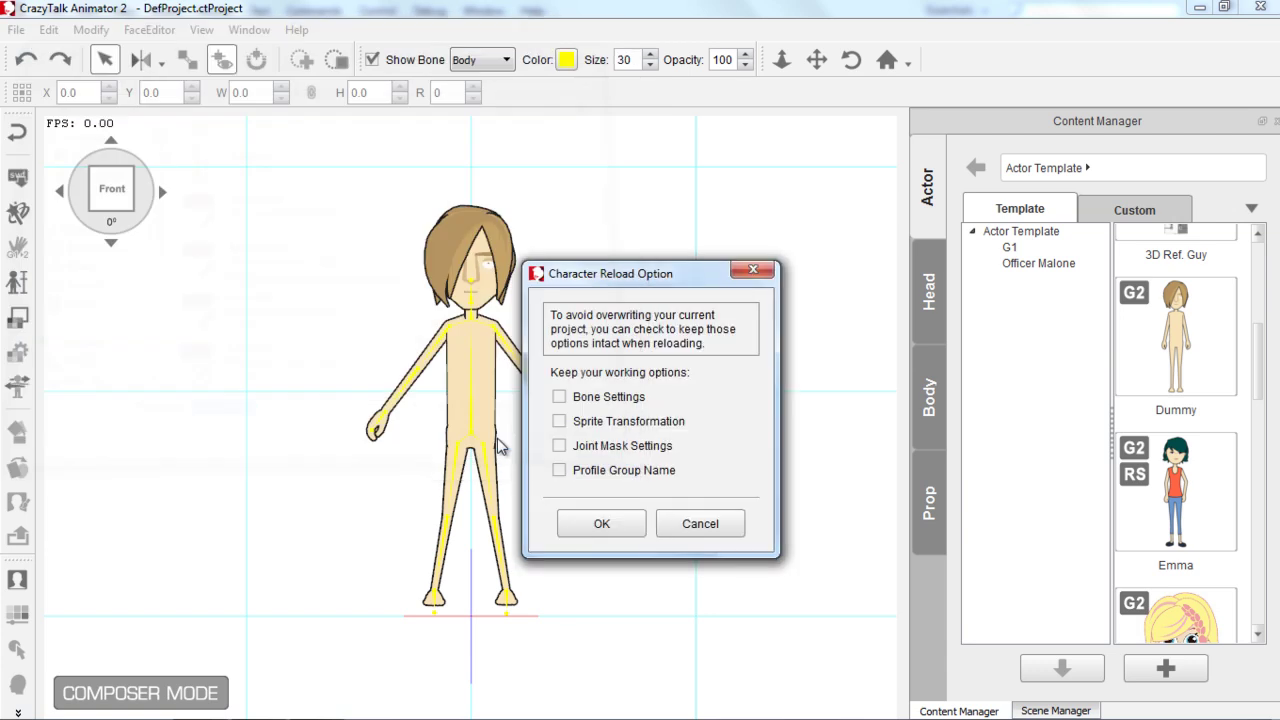
left_click(604, 523)
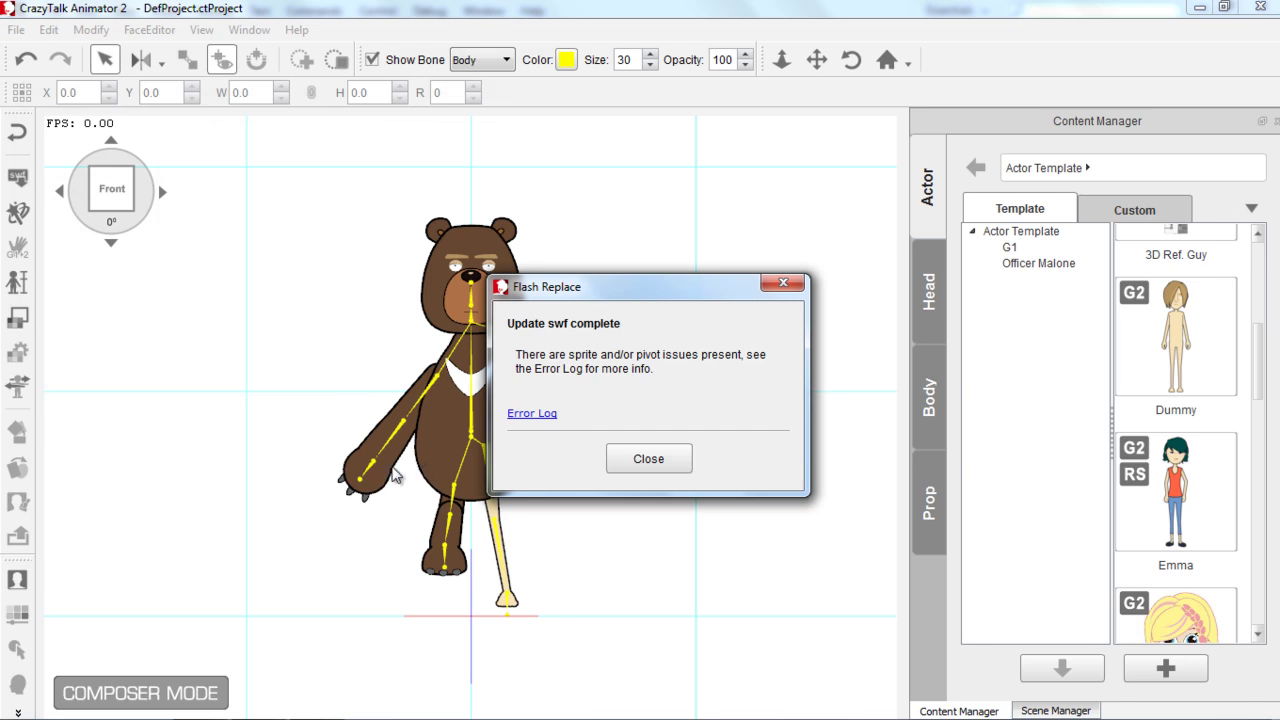
Step: Dismiss the Flash Replace notice and mirror the bear's finished limbs to the actor's left side
left_click(658, 465)
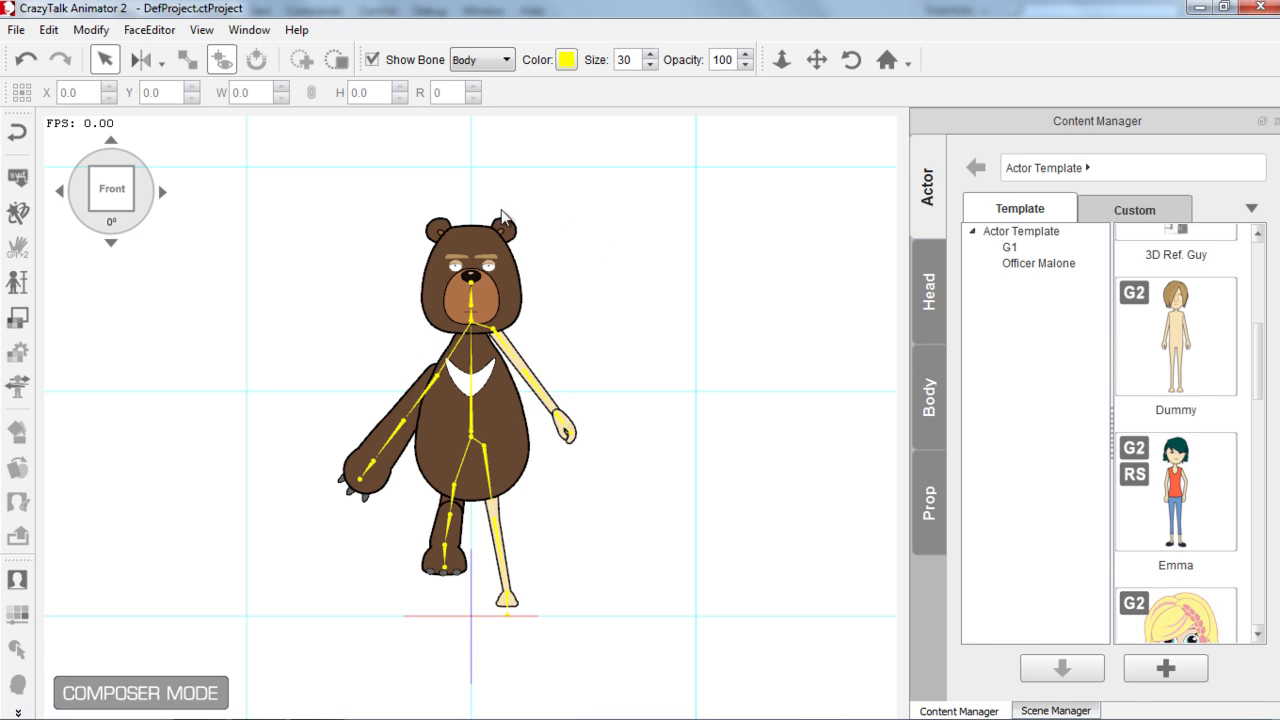
left_click(163, 63)
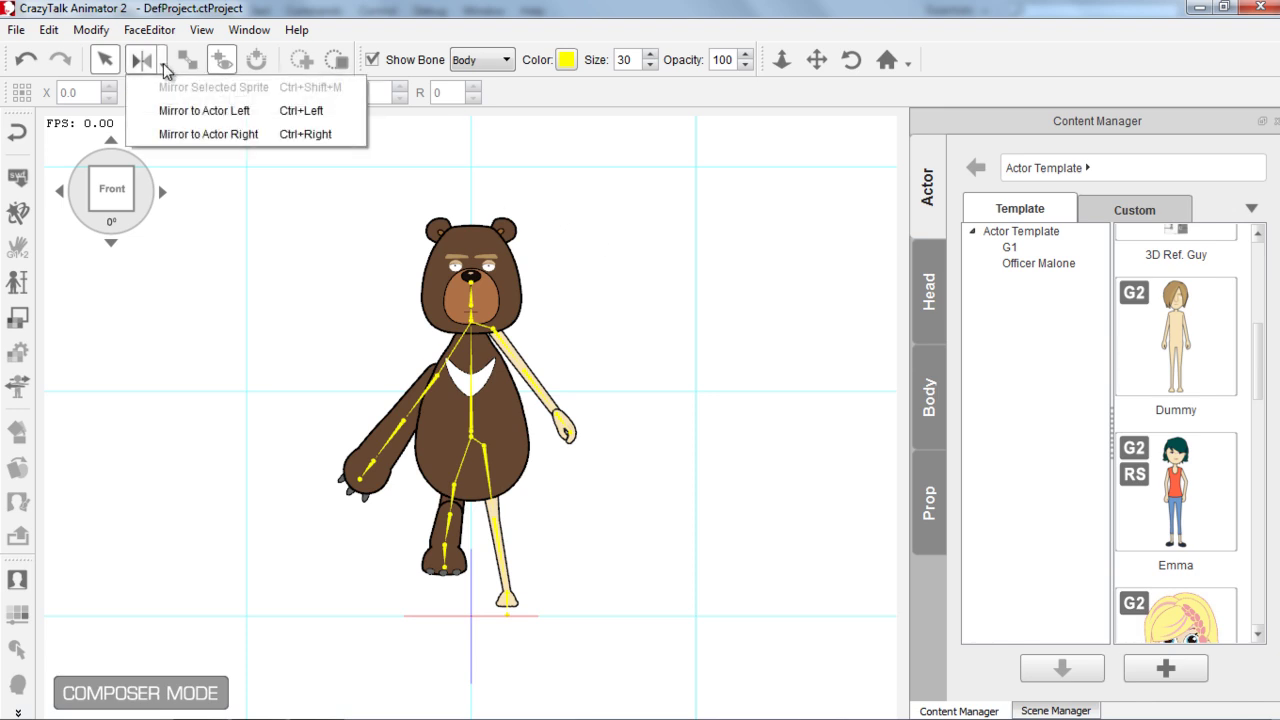
left_click(197, 111)
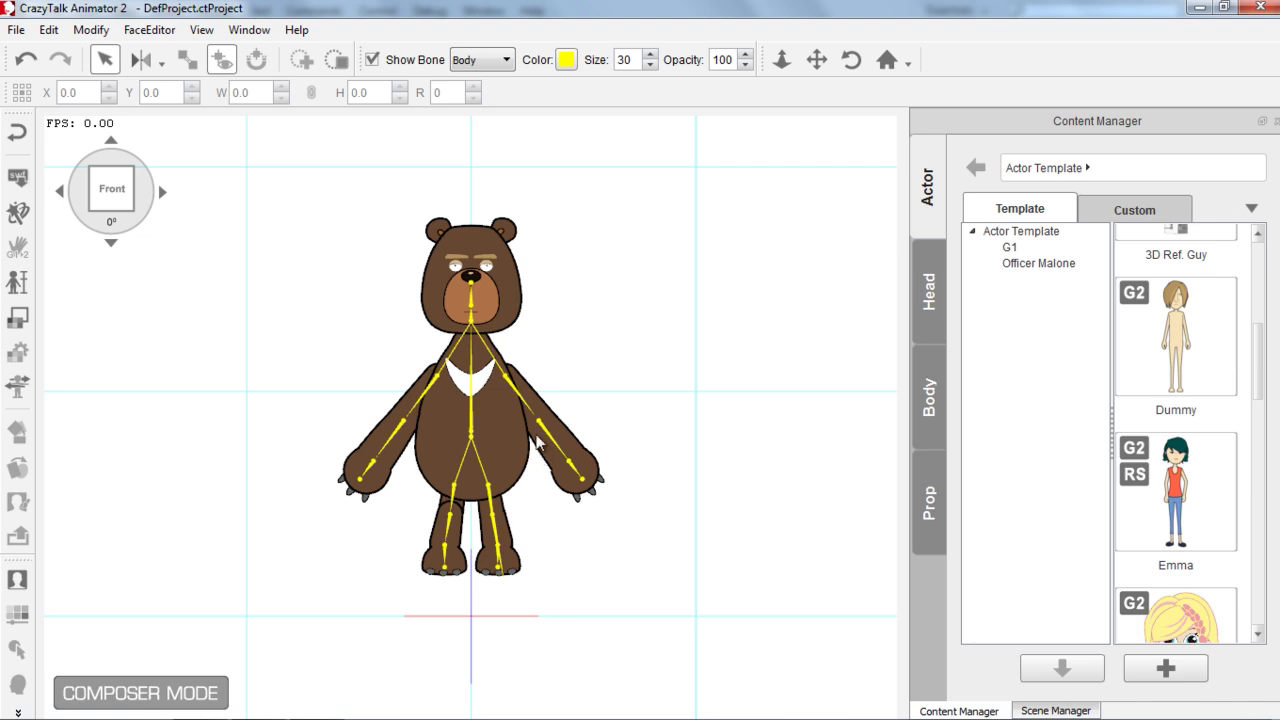
Step: Lower the bear's head to Y 134.6 and raise its left upper arm to Y 110.1
left_click(512, 293)
left_click_drag(511, 294, 512, 295)
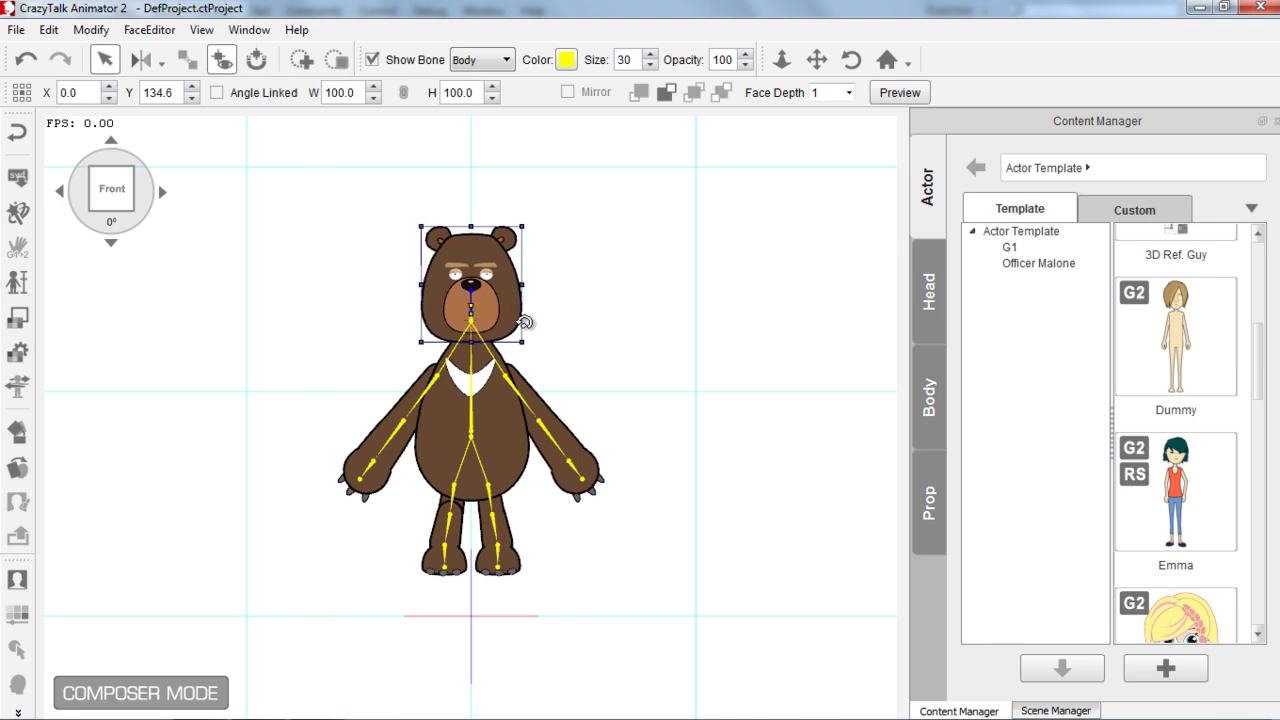
left_click(562, 380)
left_click(504, 368)
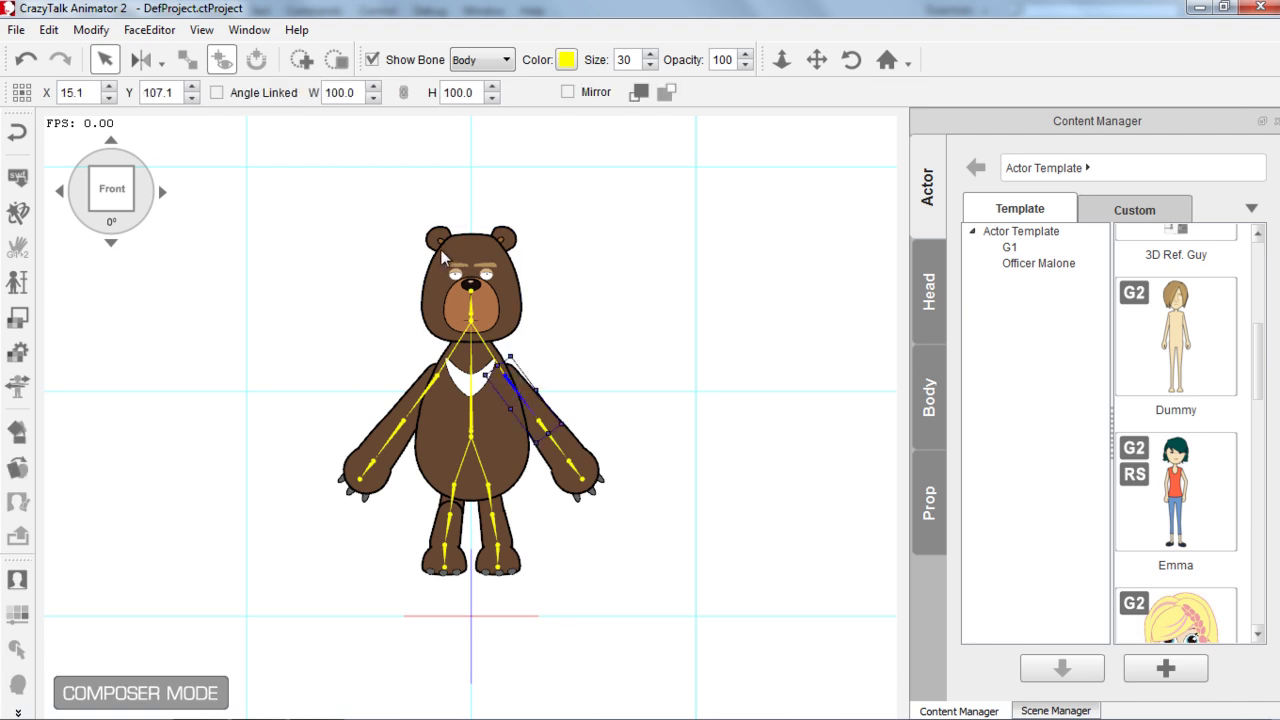
double_click(194, 88)
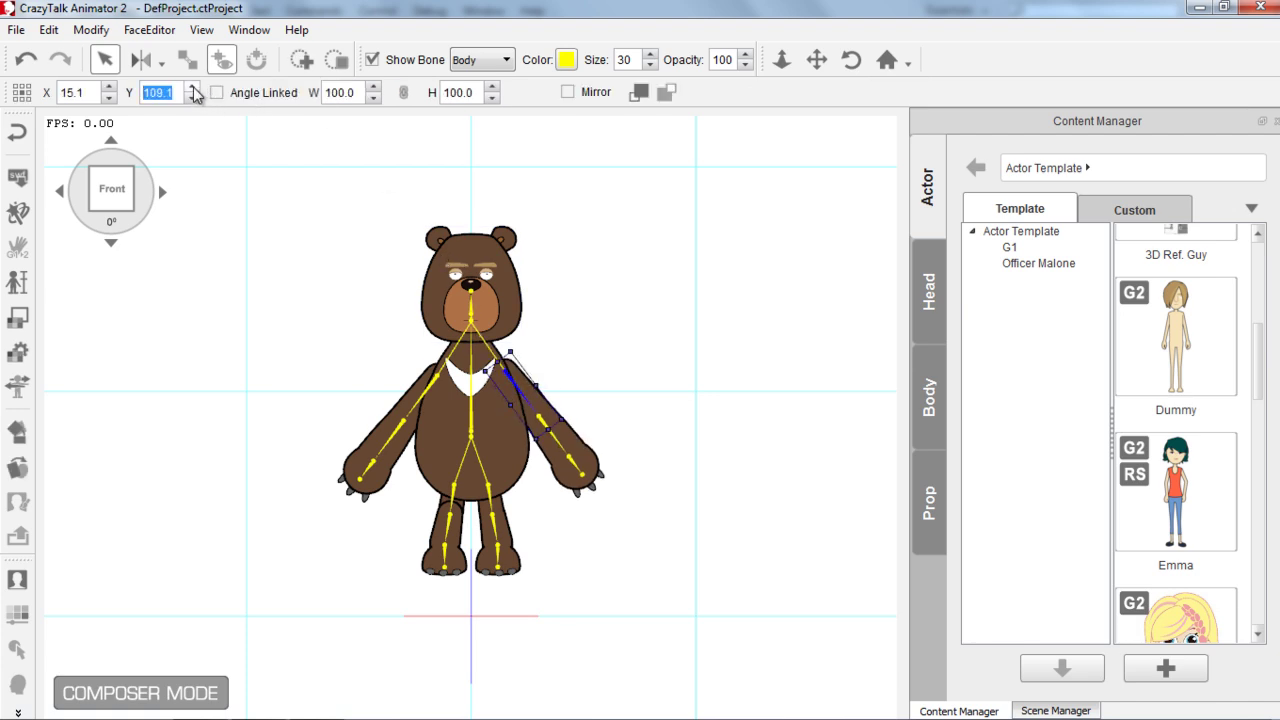
left_click(194, 88)
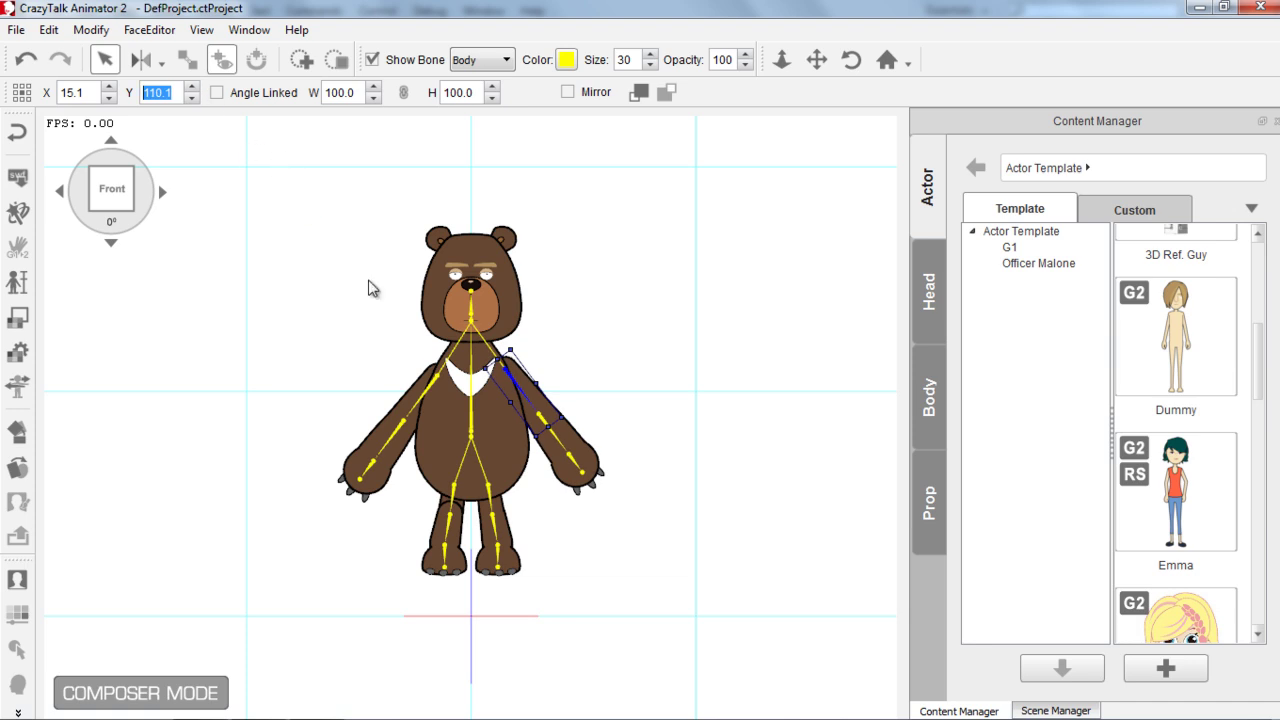
Step: Raise the bear's right upper arm to Y 110.0 and clear the selection
left_click(437, 385)
left_click(195, 88)
left_click(195, 88)
left_click(196, 95)
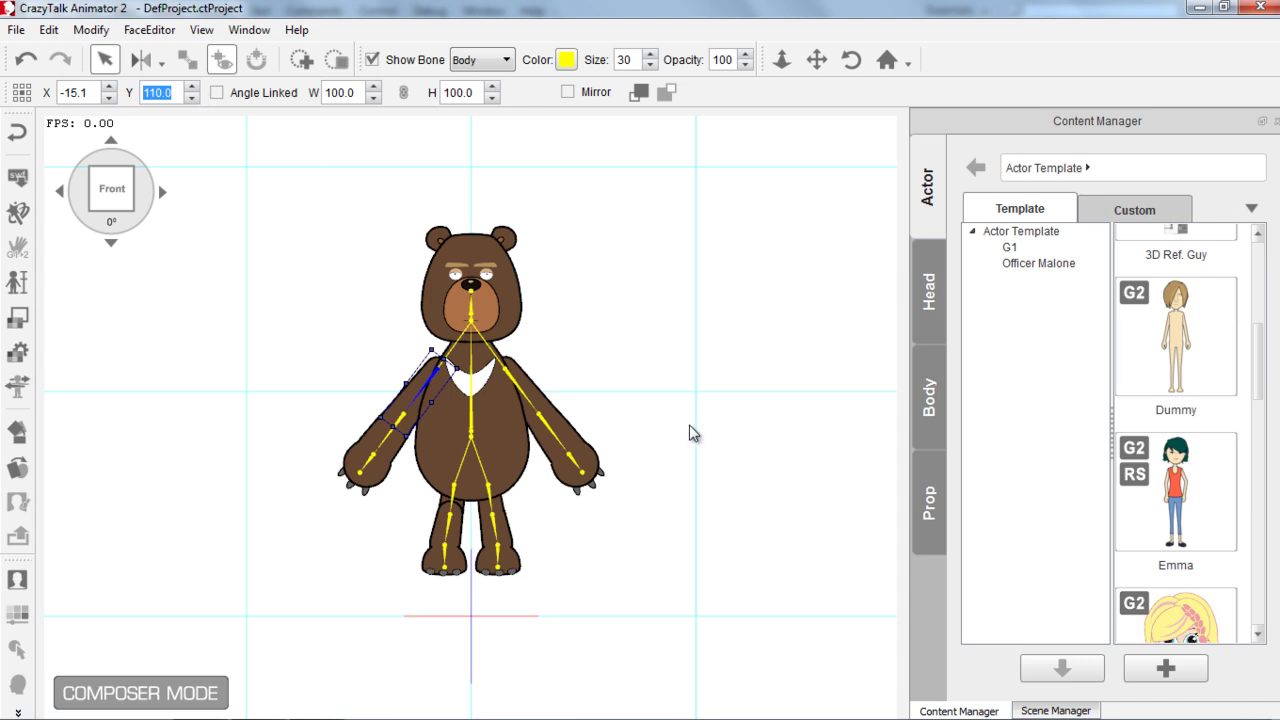
left_click(590, 373)
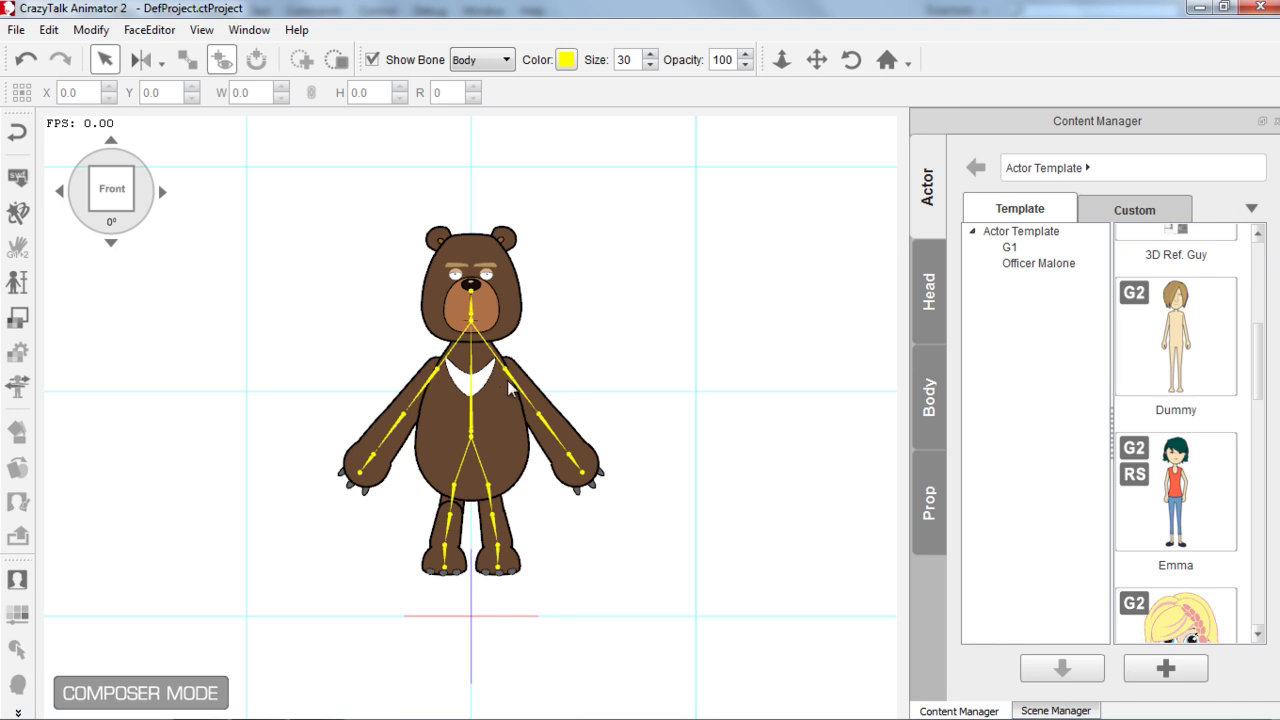
Step: Recalculate sprite layers and joint masks at all other angles from the frontal settings, then check the 45° angle and return to Front
left_click(17, 214)
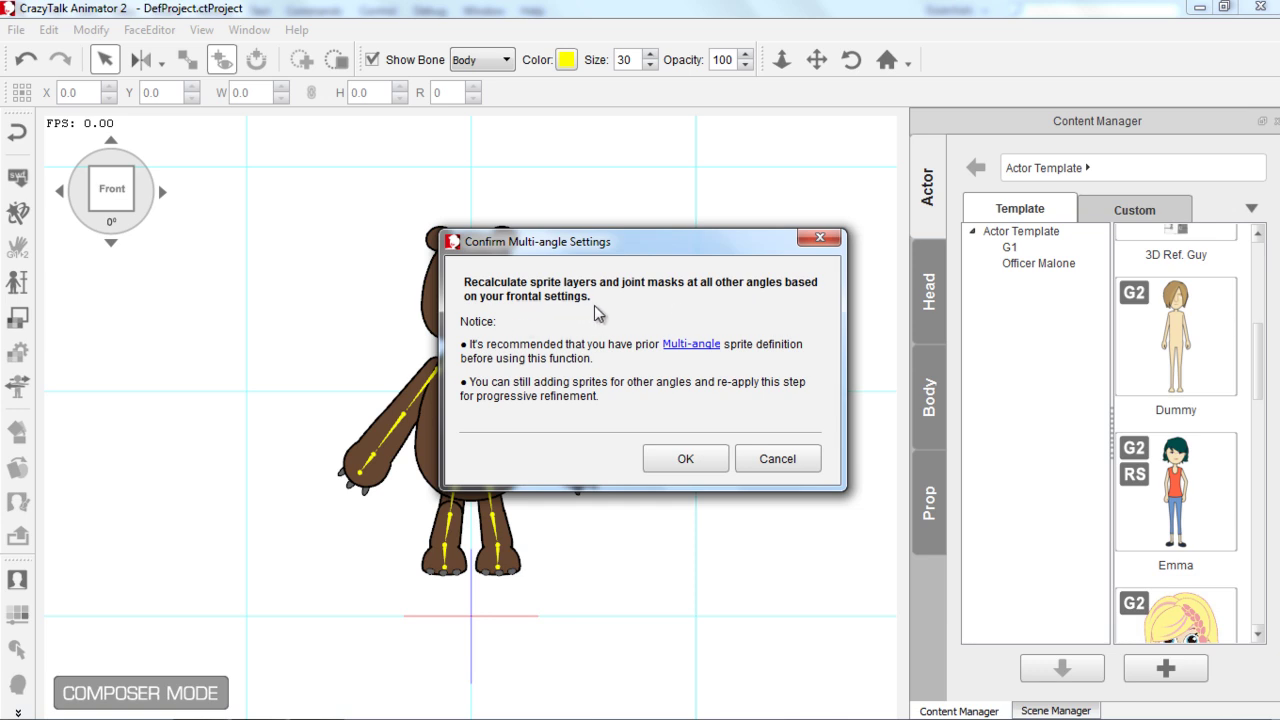
left_click(689, 463)
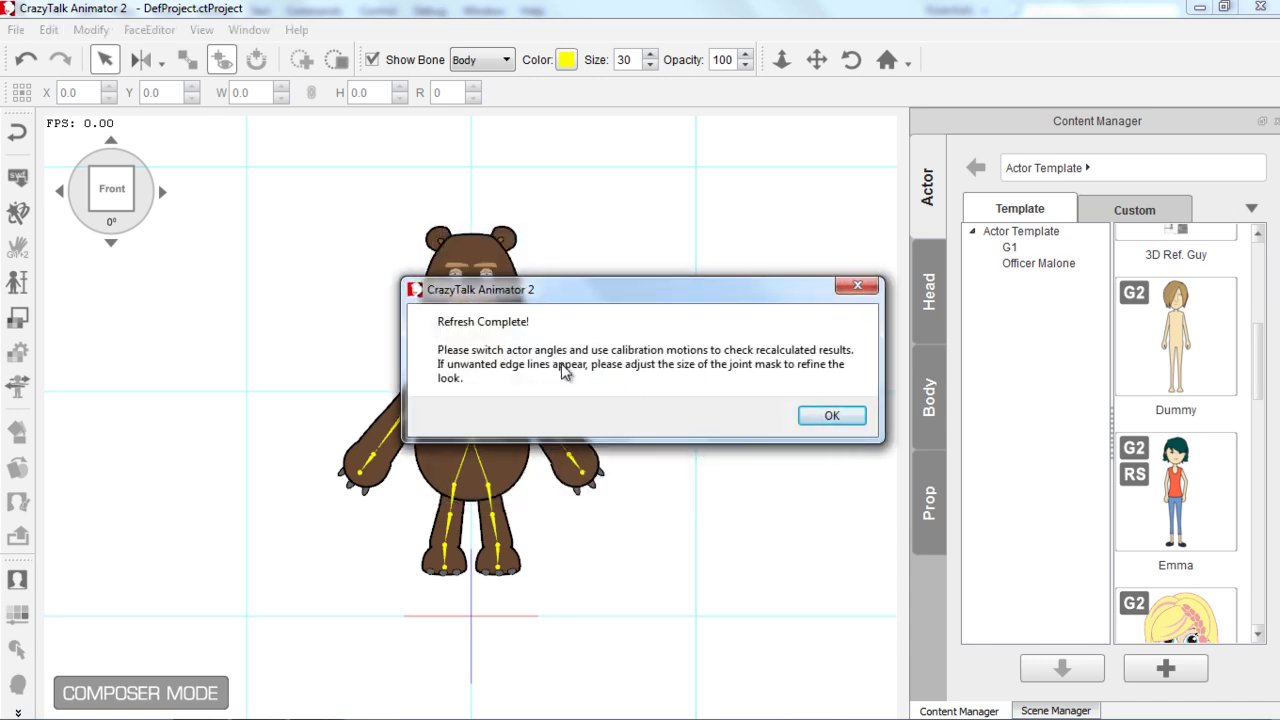
left_click(830, 418)
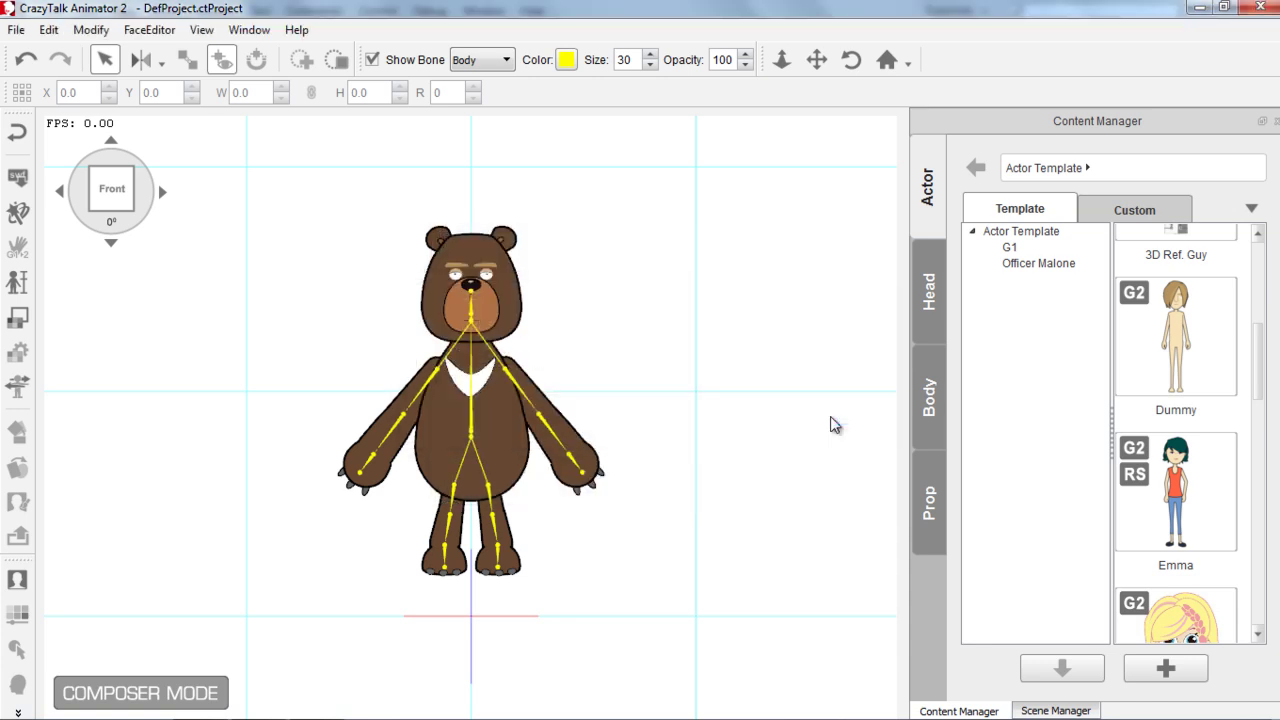
left_click(163, 192)
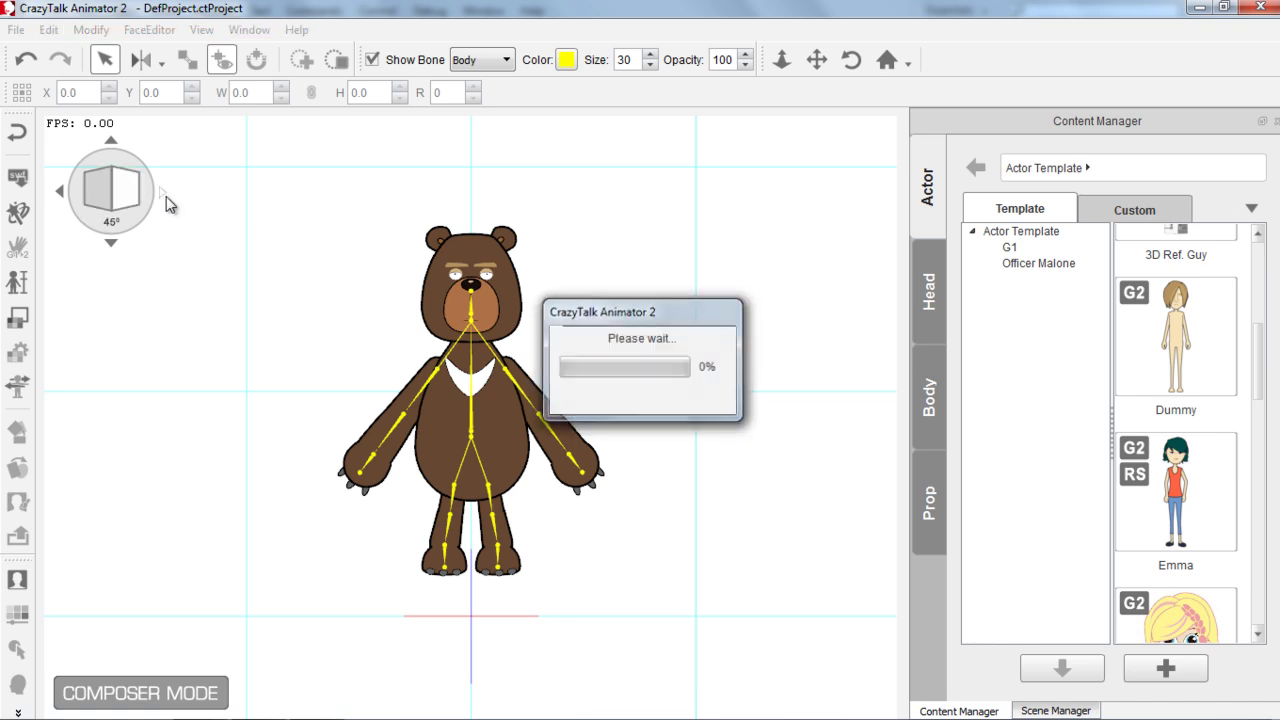
left_click(60, 194)
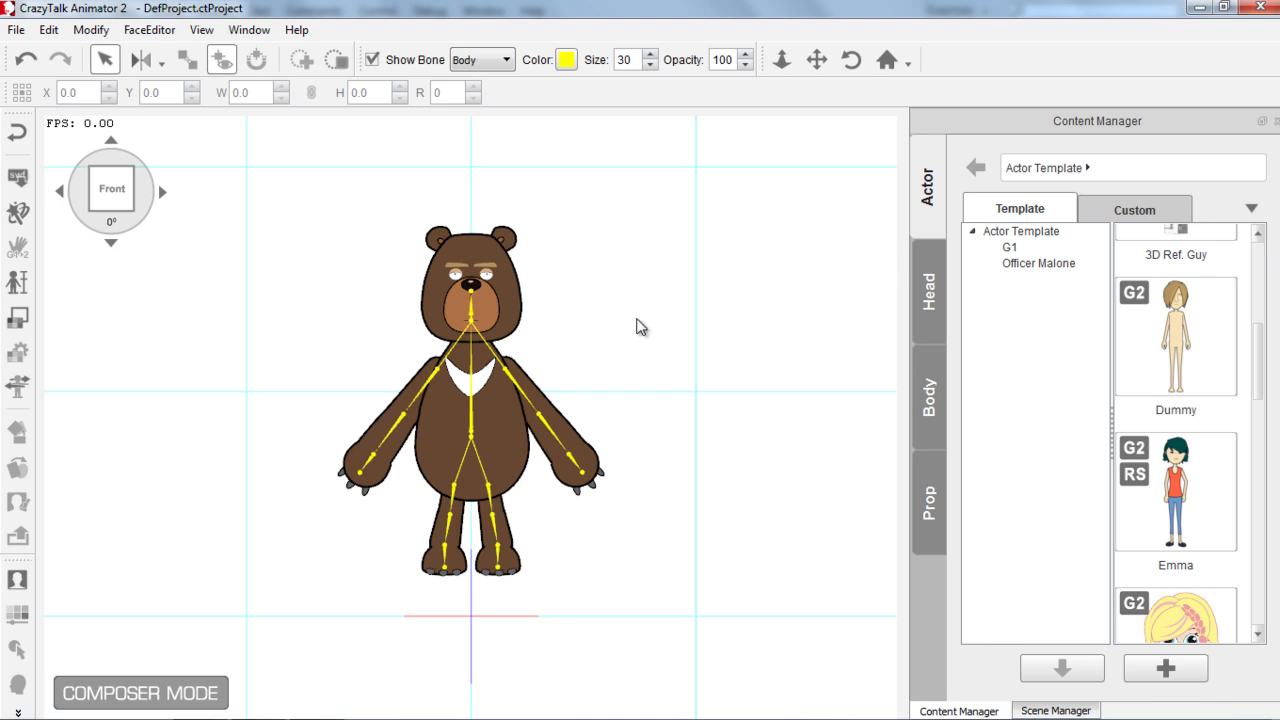
Step: Enlarge the Upper Torso joint mask and fit it over the bear's torso, just inside the body's widest outline
left_click(505, 415)
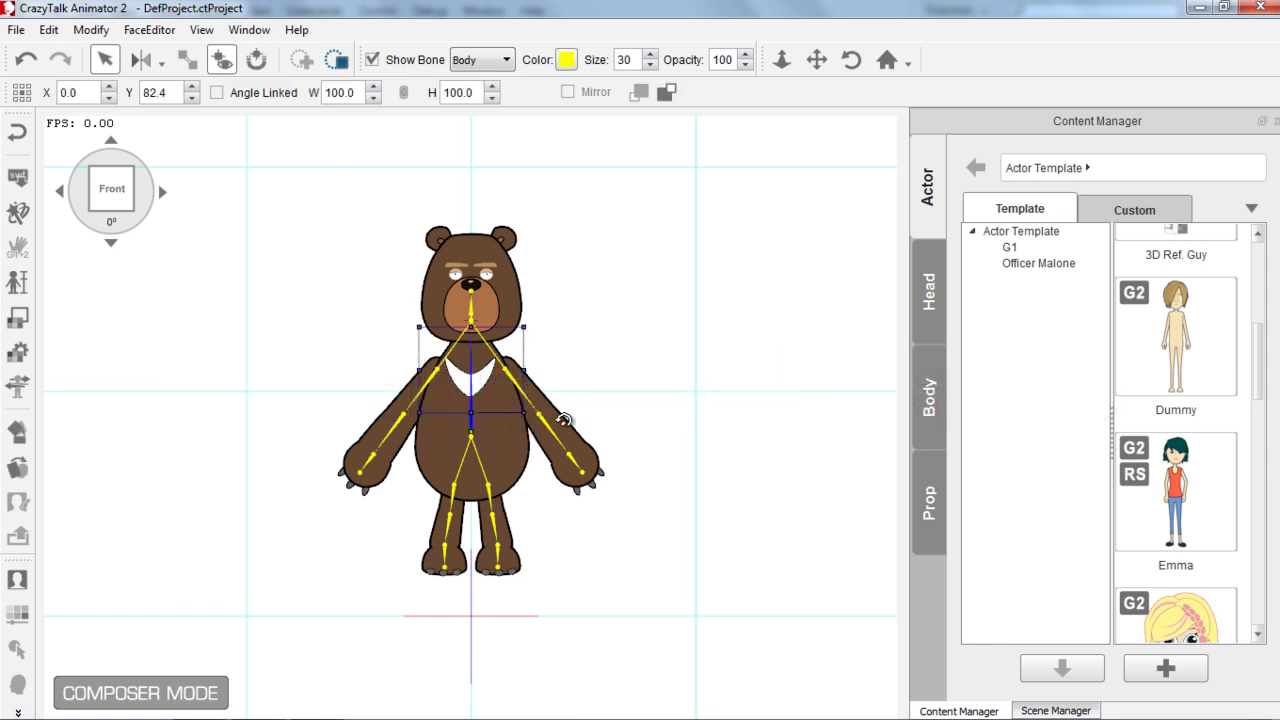
left_click(1072, 706)
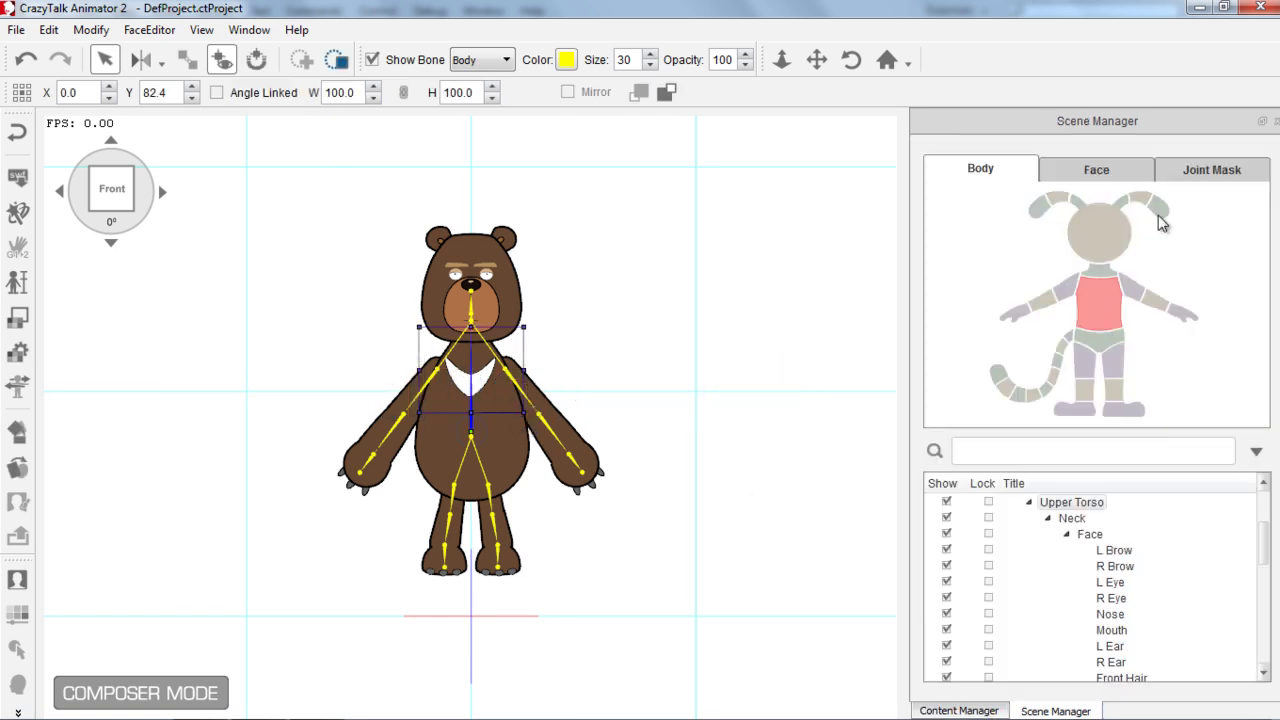
left_click(1203, 172)
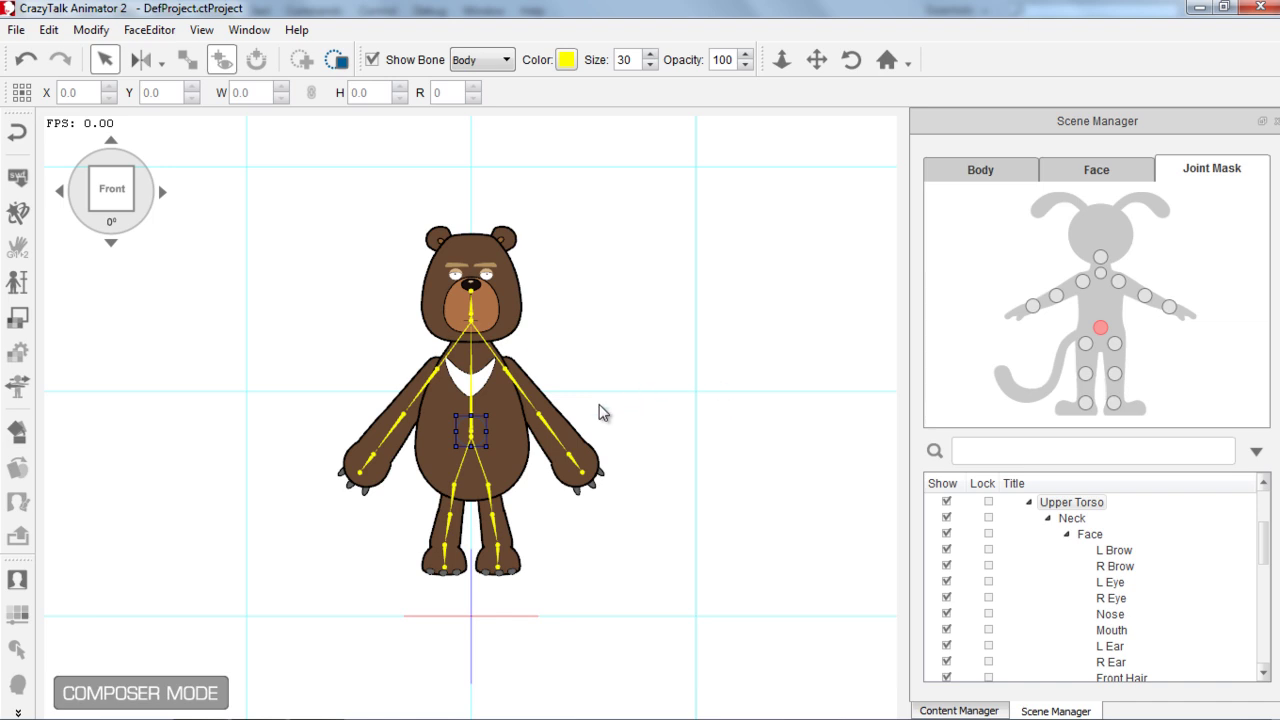
scroll(731, 528, "up", 2)
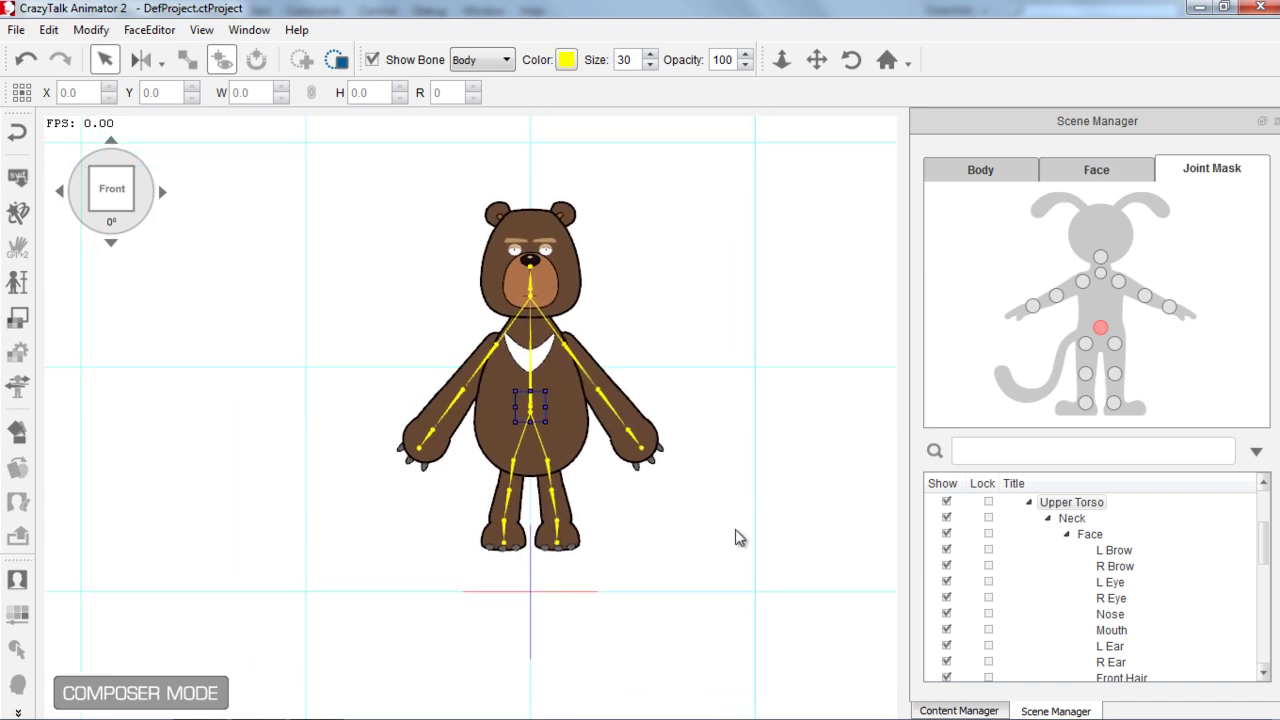
scroll(693, 240, "up", 4)
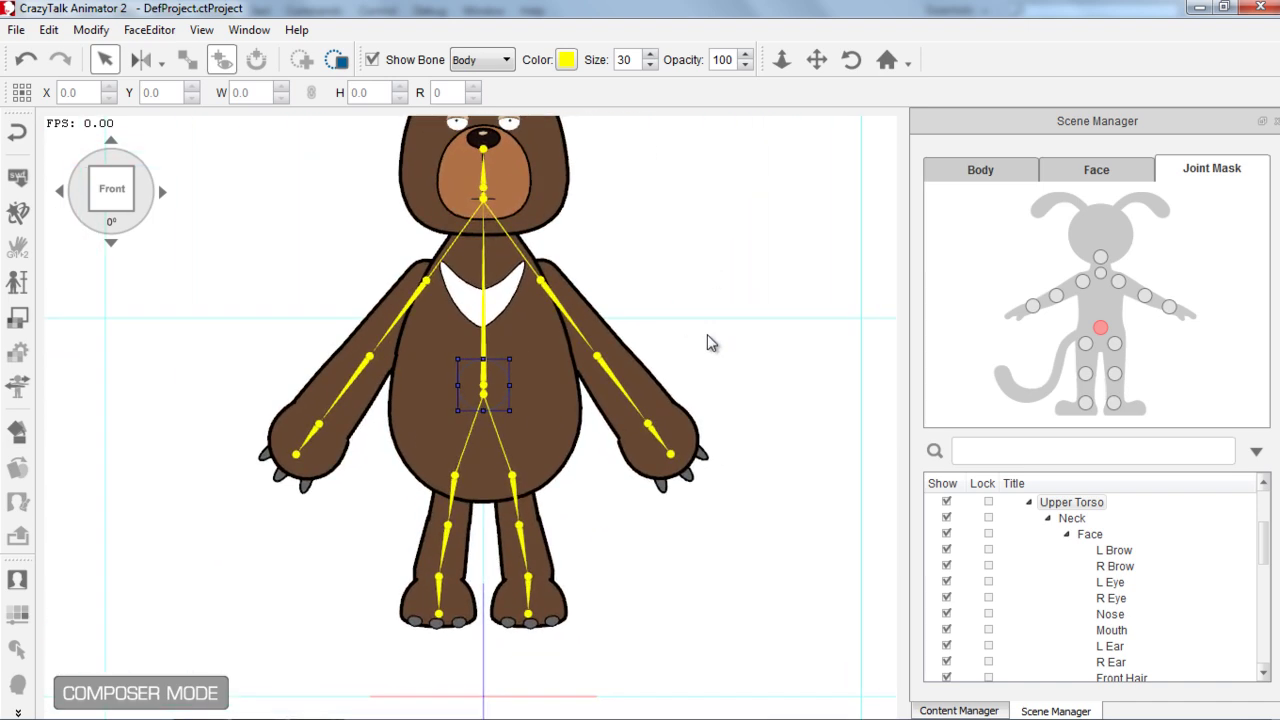
left_click_drag(688, 387, 652, 389)
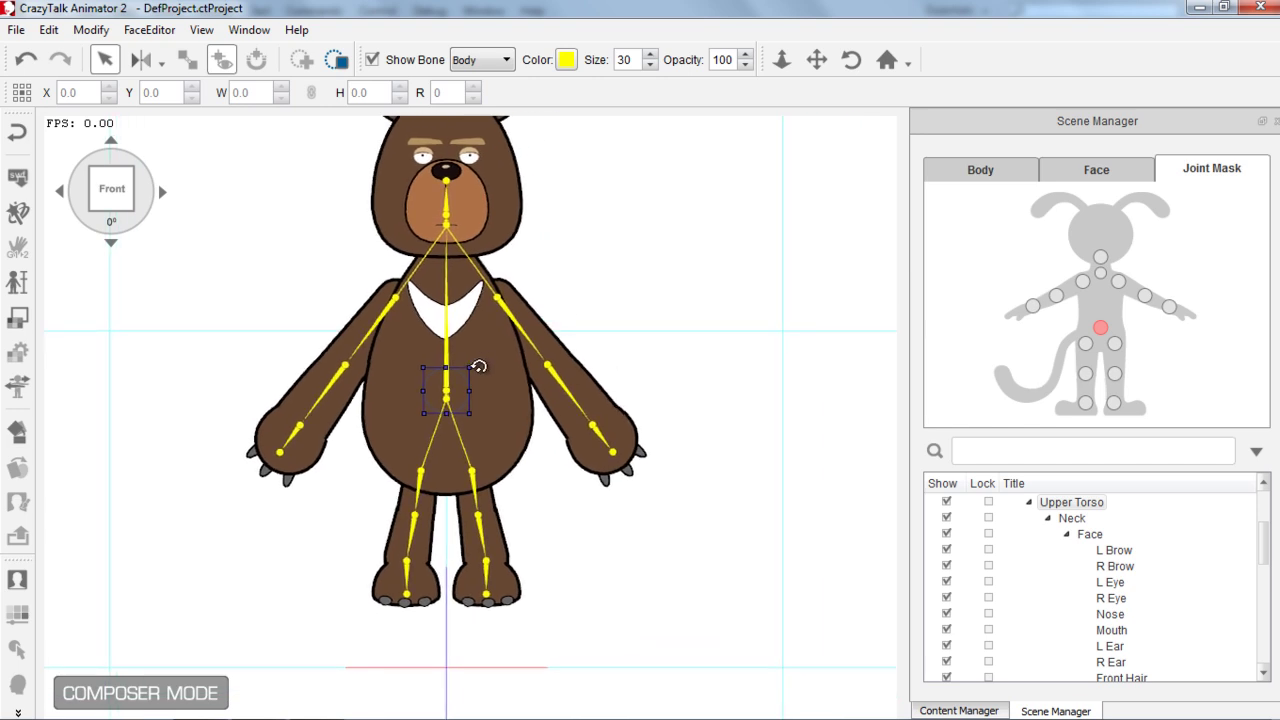
left_click_drag(470, 367, 541, 313)
left_click_drag(450, 308, 450, 284)
left_click_drag(472, 343, 475, 334)
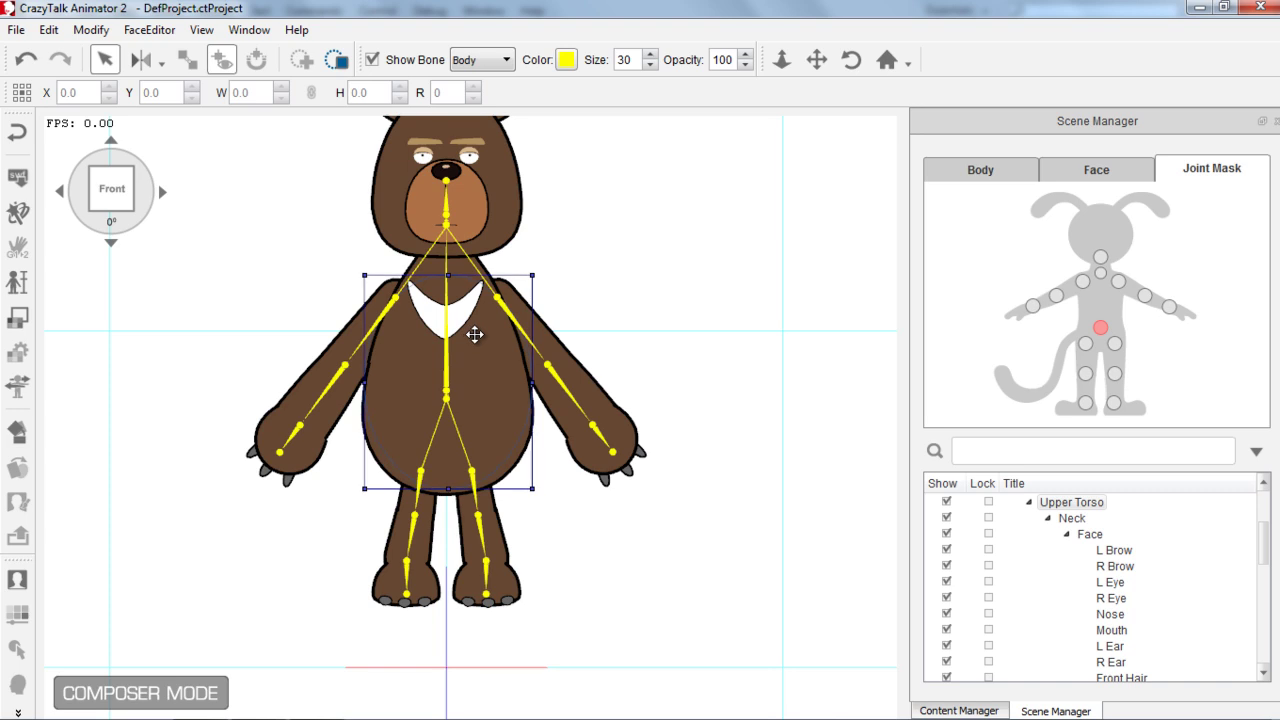
left_click_drag(533, 382, 506, 380)
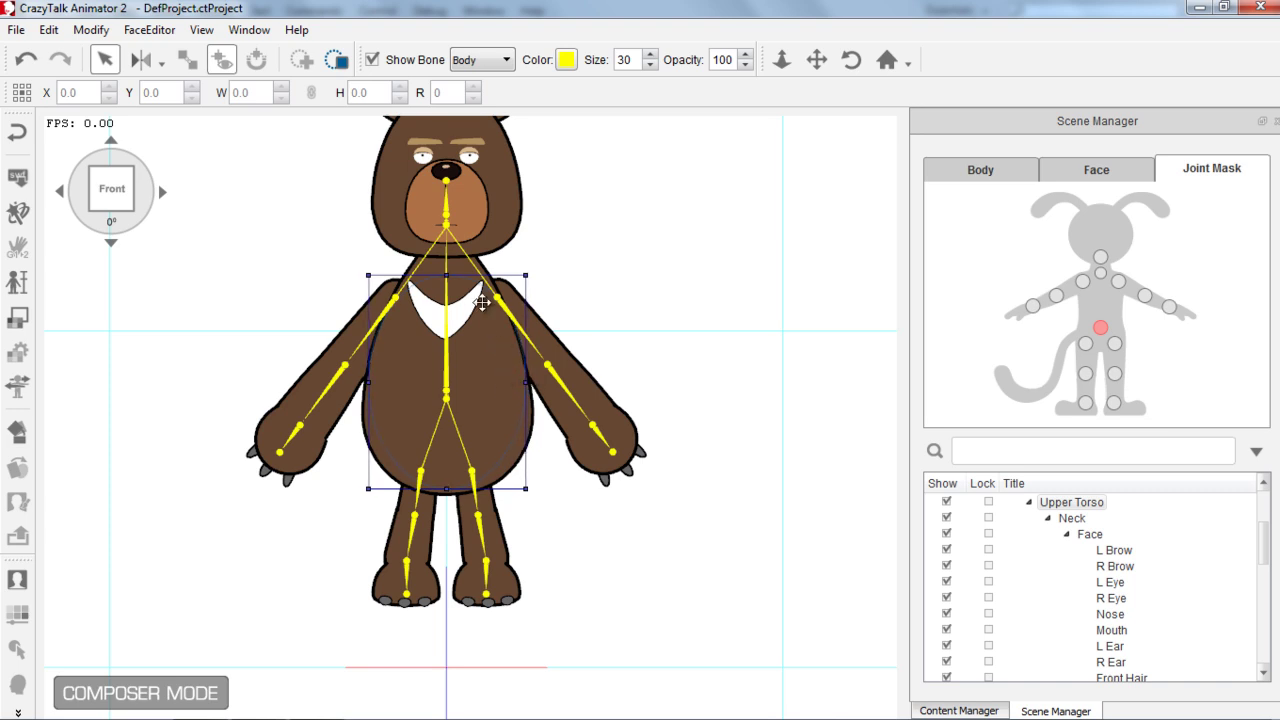
Step: Enlarge the joint masks of the R Arm, R Forearm and R Hand to cover the full limb width
left_click(1082, 282)
left_click_drag(420, 322, 434, 336)
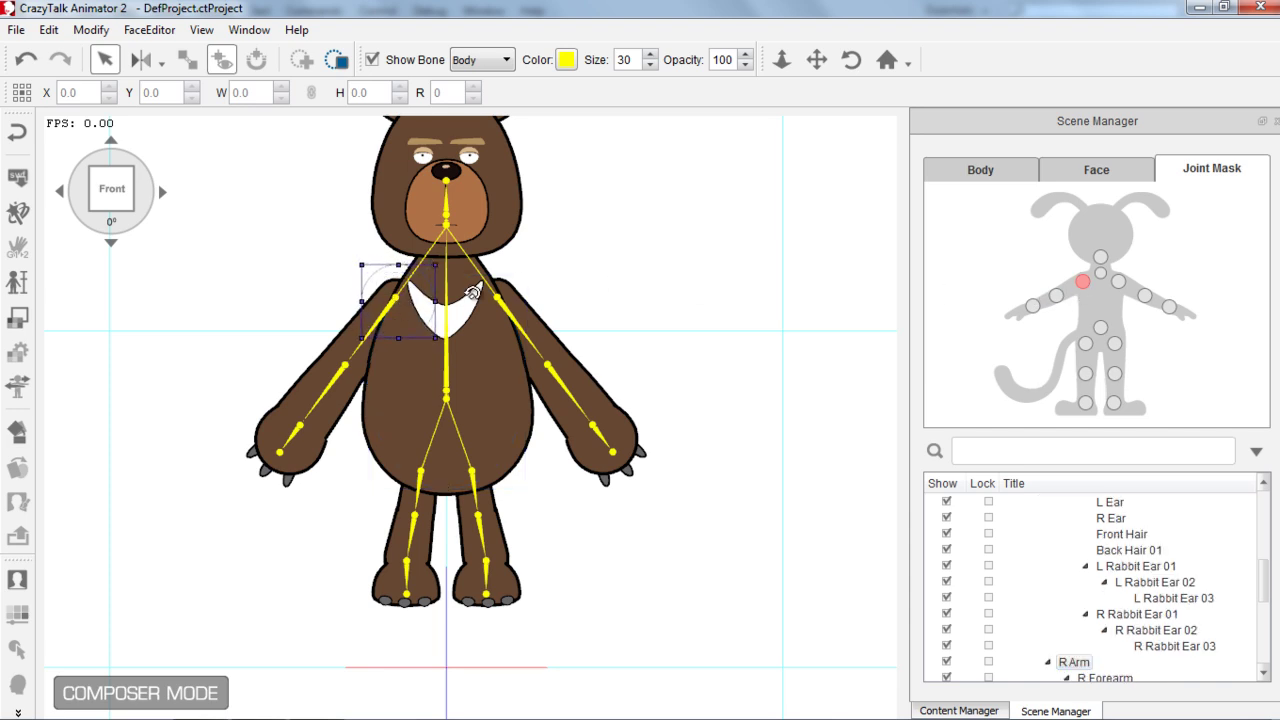
left_click(1056, 296)
left_click_drag(340, 334, 344, 317)
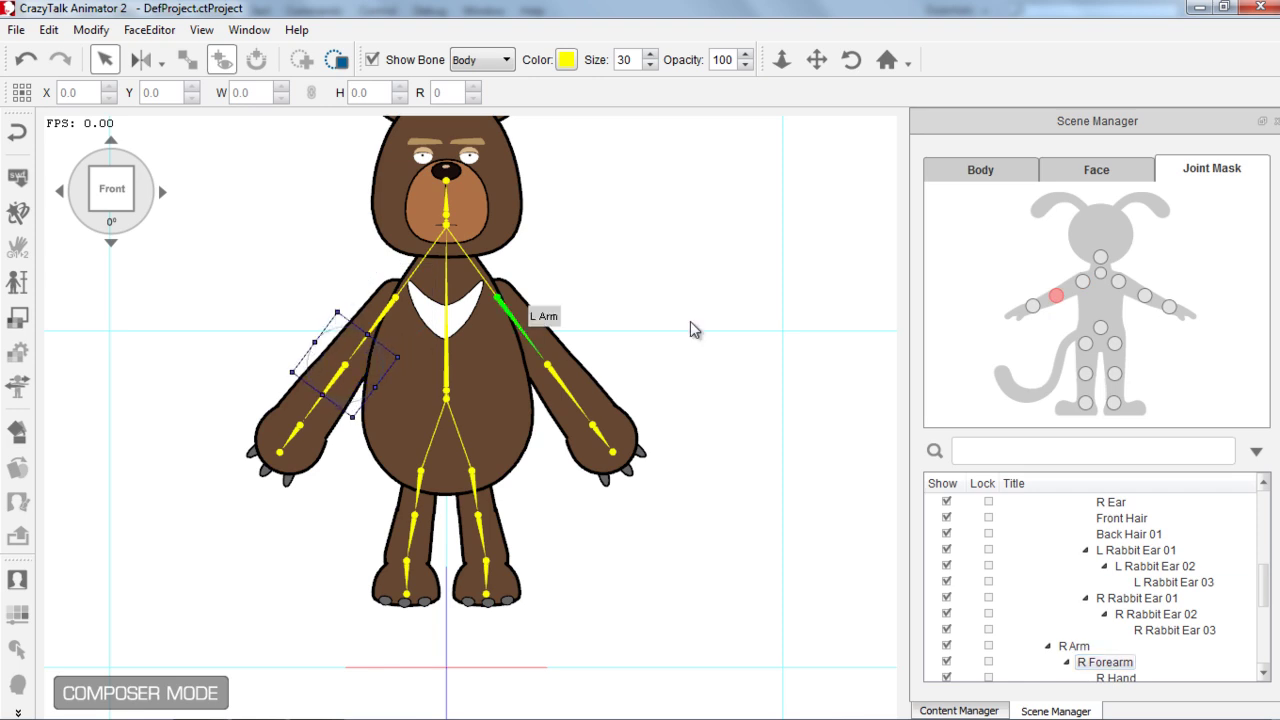
left_click(1032, 306)
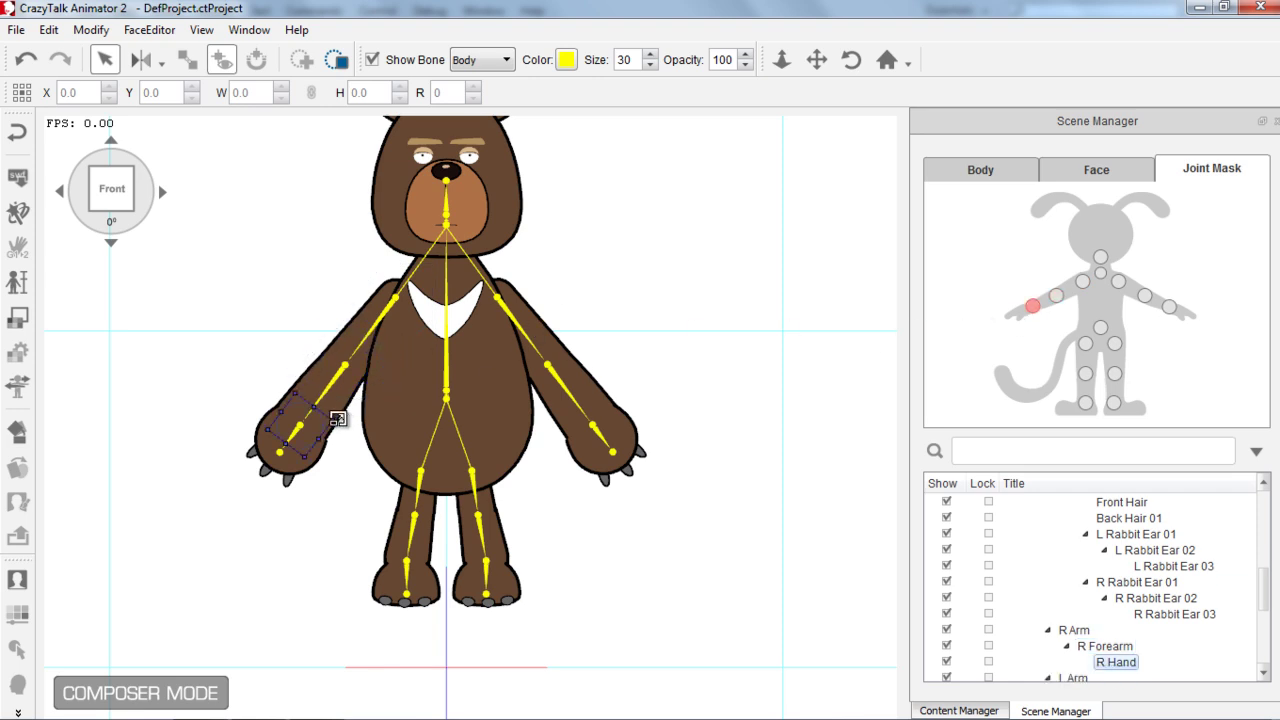
left_click_drag(329, 417, 365, 421)
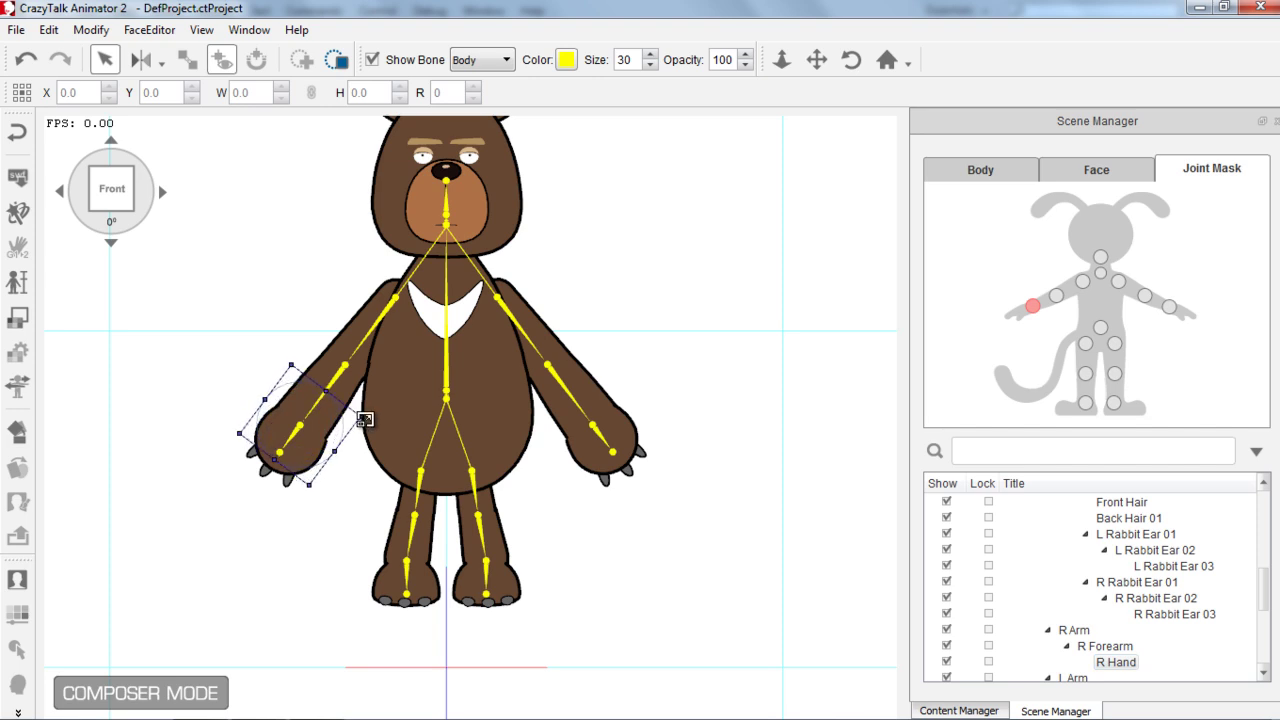
Step: Enlarge the joint masks of the L Arm, L Forearm and L Hand to cover the full limb width
left_click(1118, 282)
left_click_drag(521, 273, 550, 262)
left_click(1144, 295)
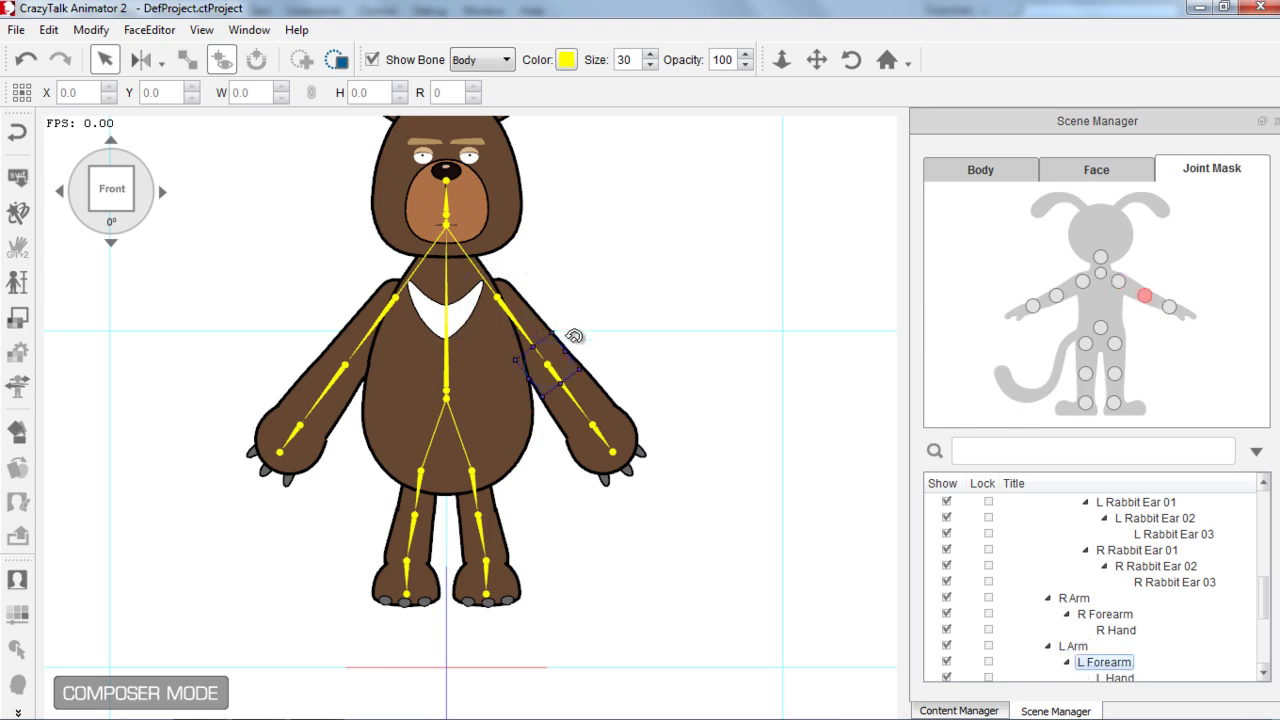
mouse_move(604, 371)
left_mouse_down()
mouse_move(623, 363)
mouse_move(609, 372)
left_mouse_up()
left_click(1169, 307)
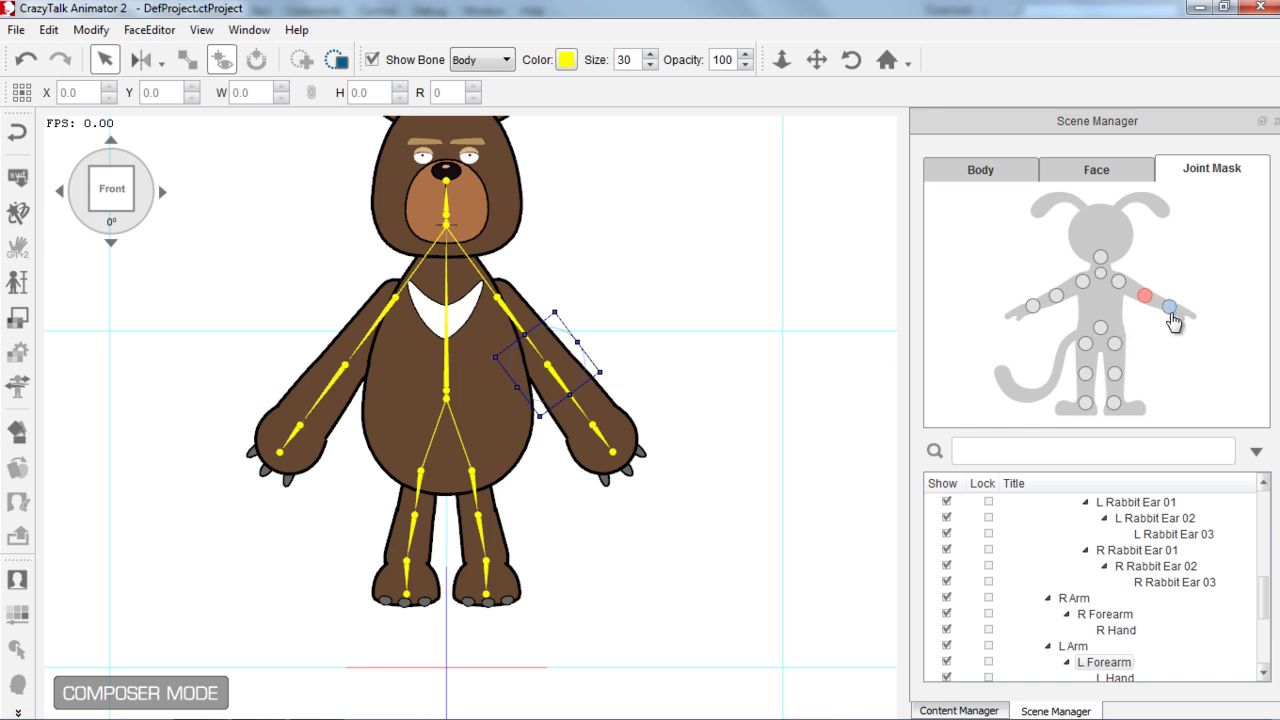
left_click_drag(621, 421, 655, 432)
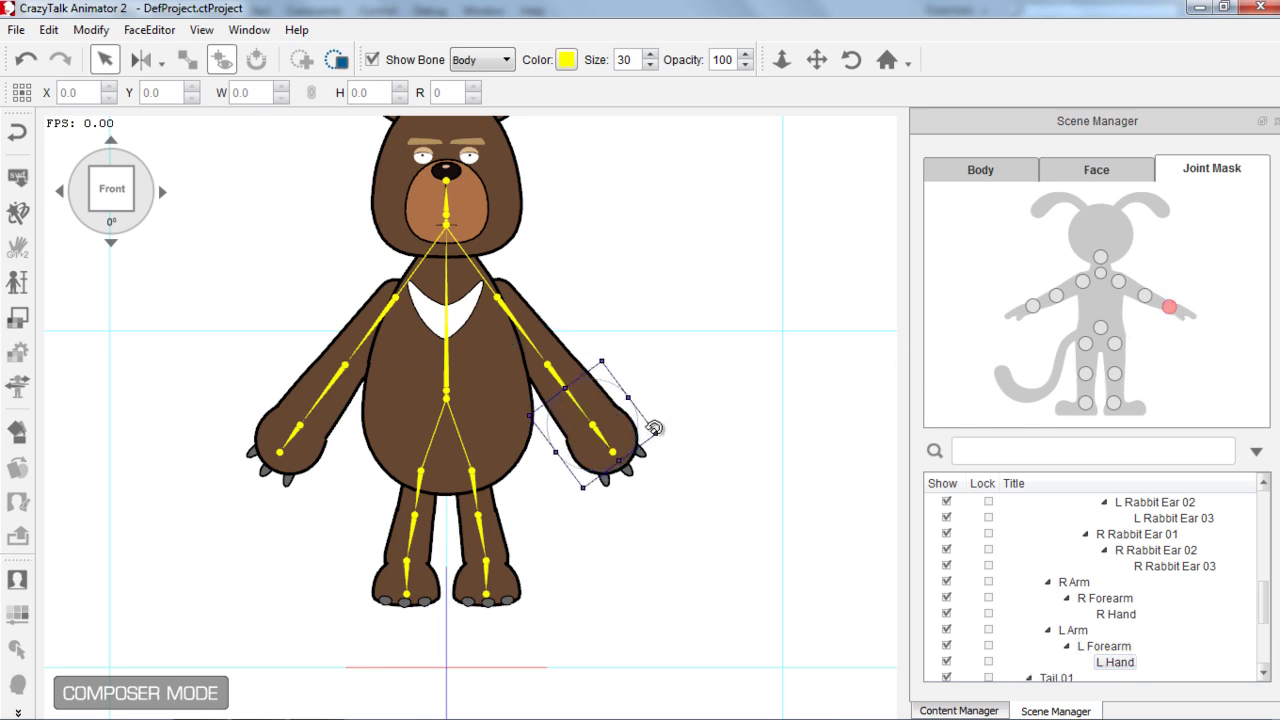
Step: Enlarge the Face joint mask and shift it down over the base of the head and the neck
left_click(1100, 257)
left_click_drag(446, 212, 446, 248)
mouse_move(466, 233)
left_mouse_down()
mouse_move(497, 228)
mouse_move(462, 238)
left_mouse_up()
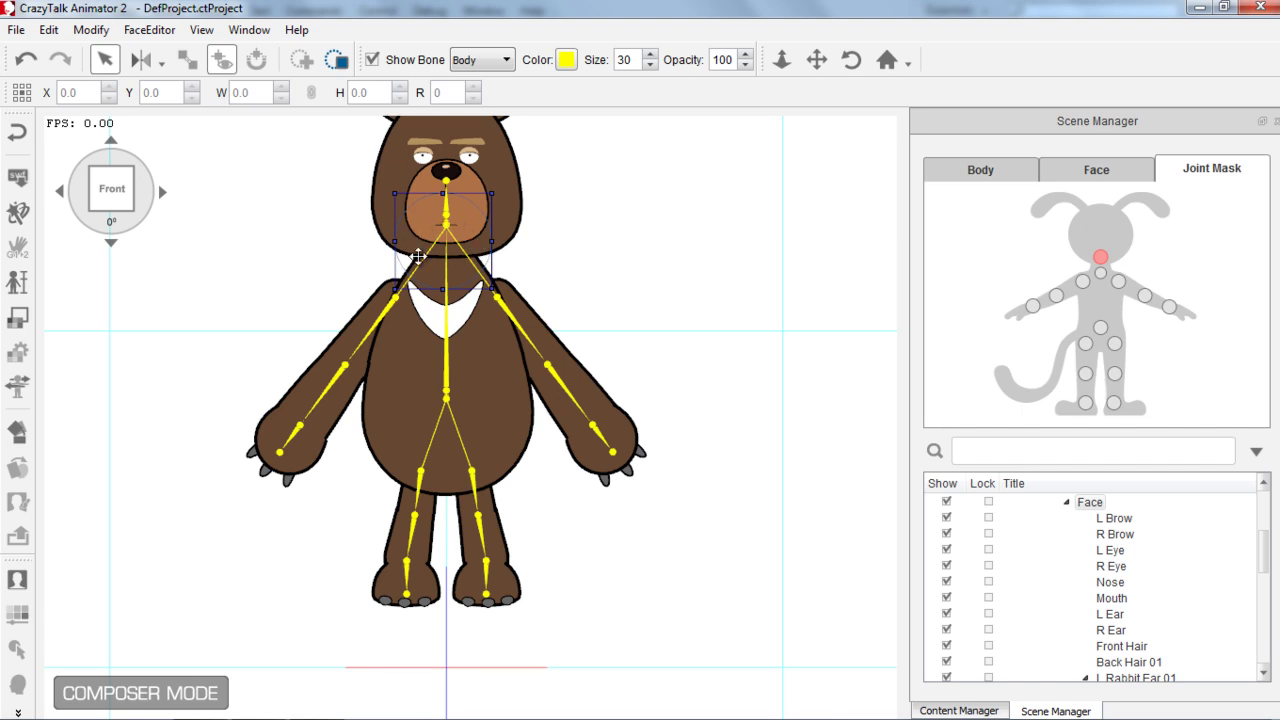
Step: Enlarge the joint masks of the R Thigh, R Shank and R Foot to cover the right leg's joints
left_click(1085, 344)
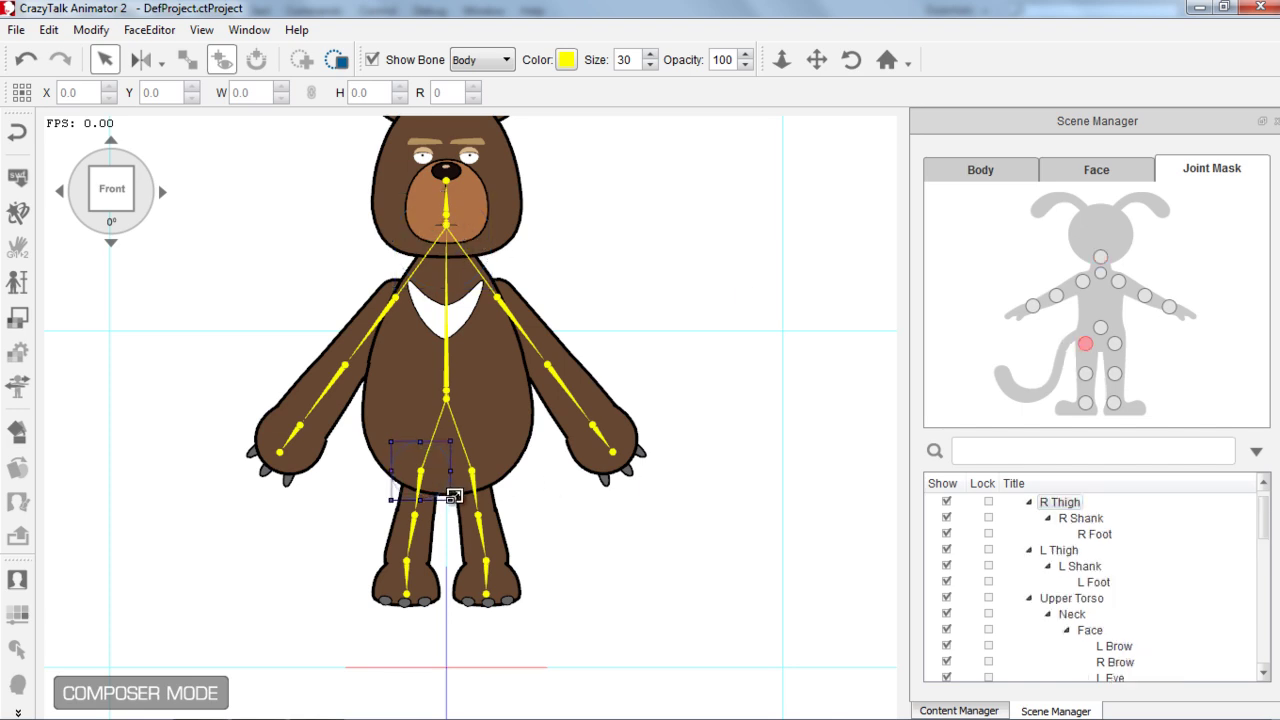
left_click(1085, 373)
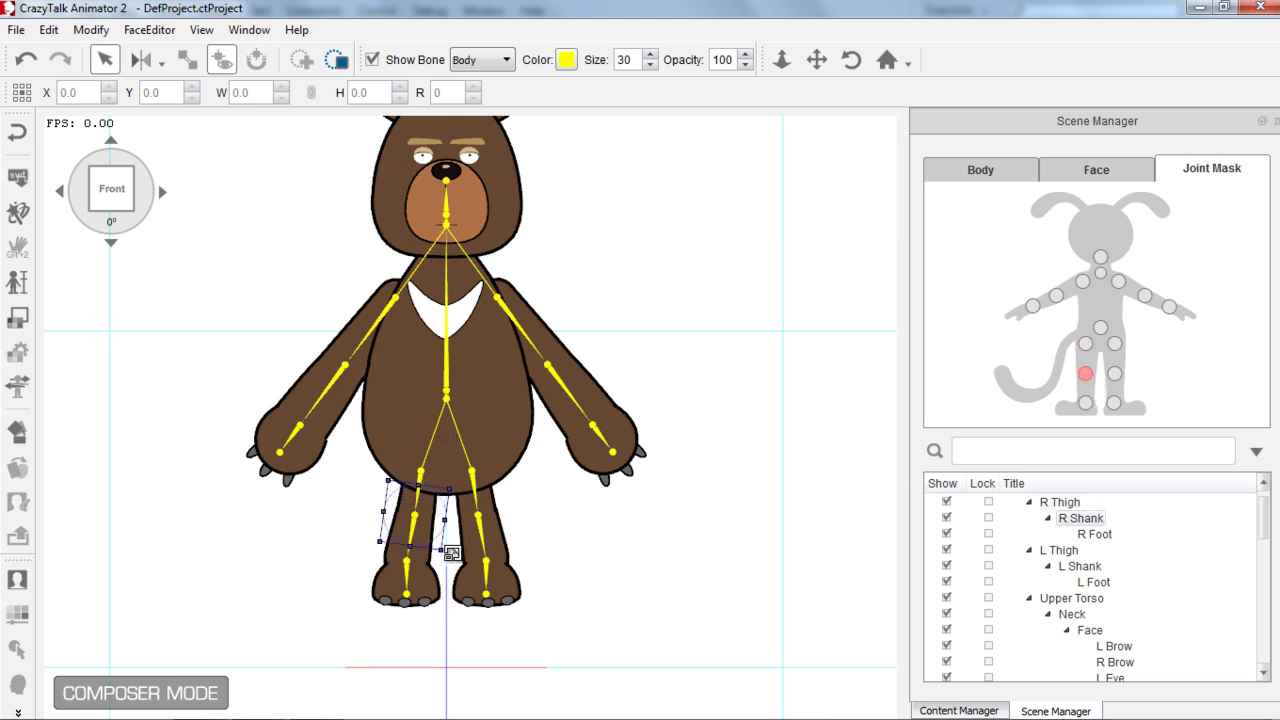
left_click(1086, 404)
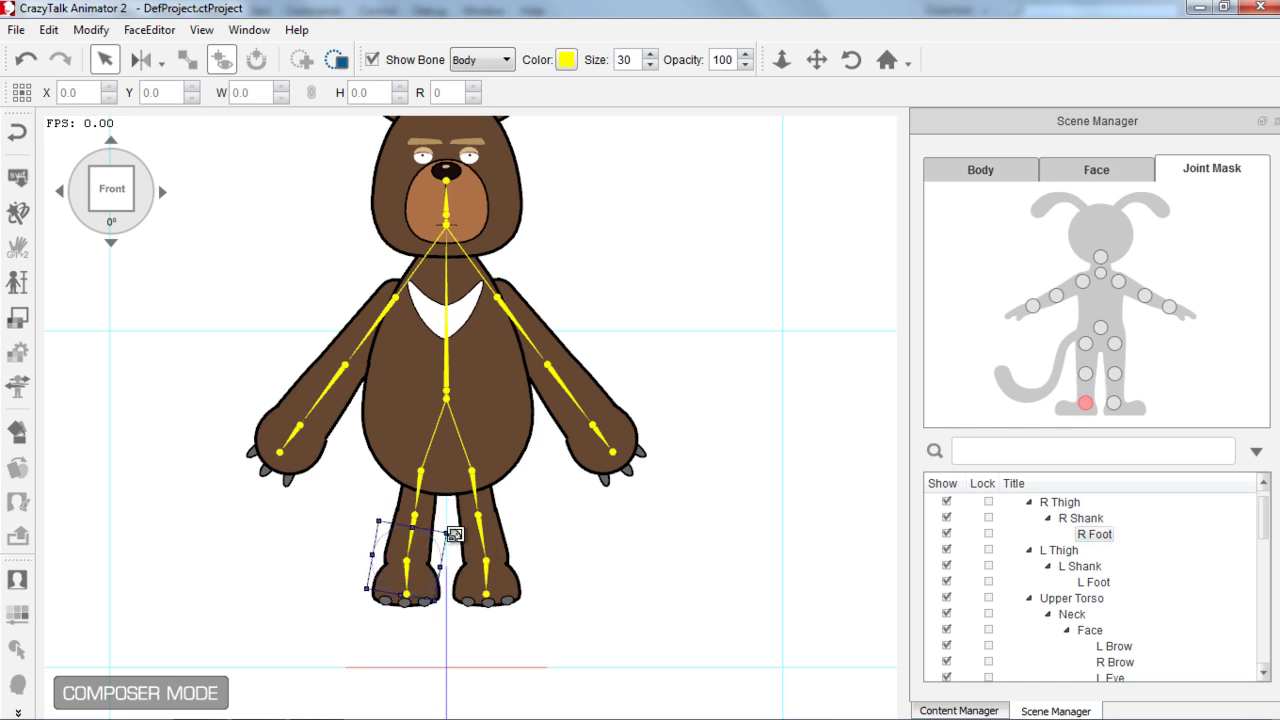
Step: Enlarge the joint masks of the L Thigh, L Shank and L Foot to cover the left leg's joints
left_click(1114, 344)
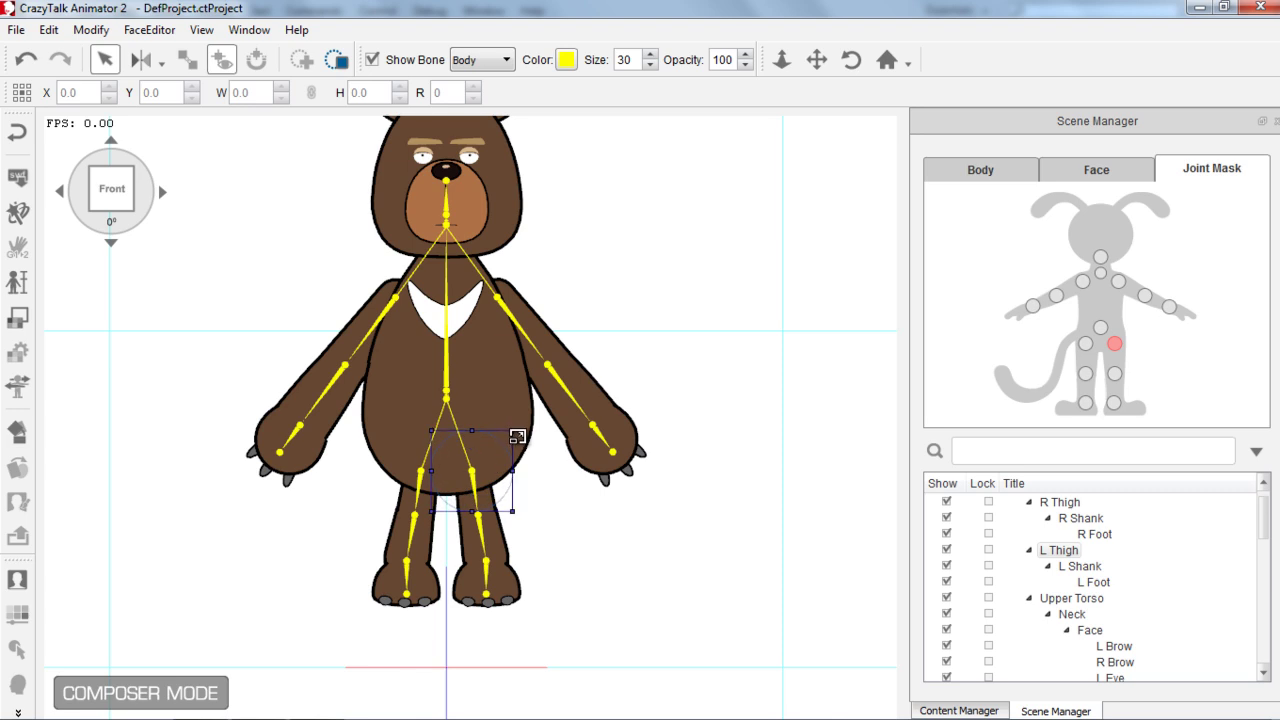
left_click(1114, 373)
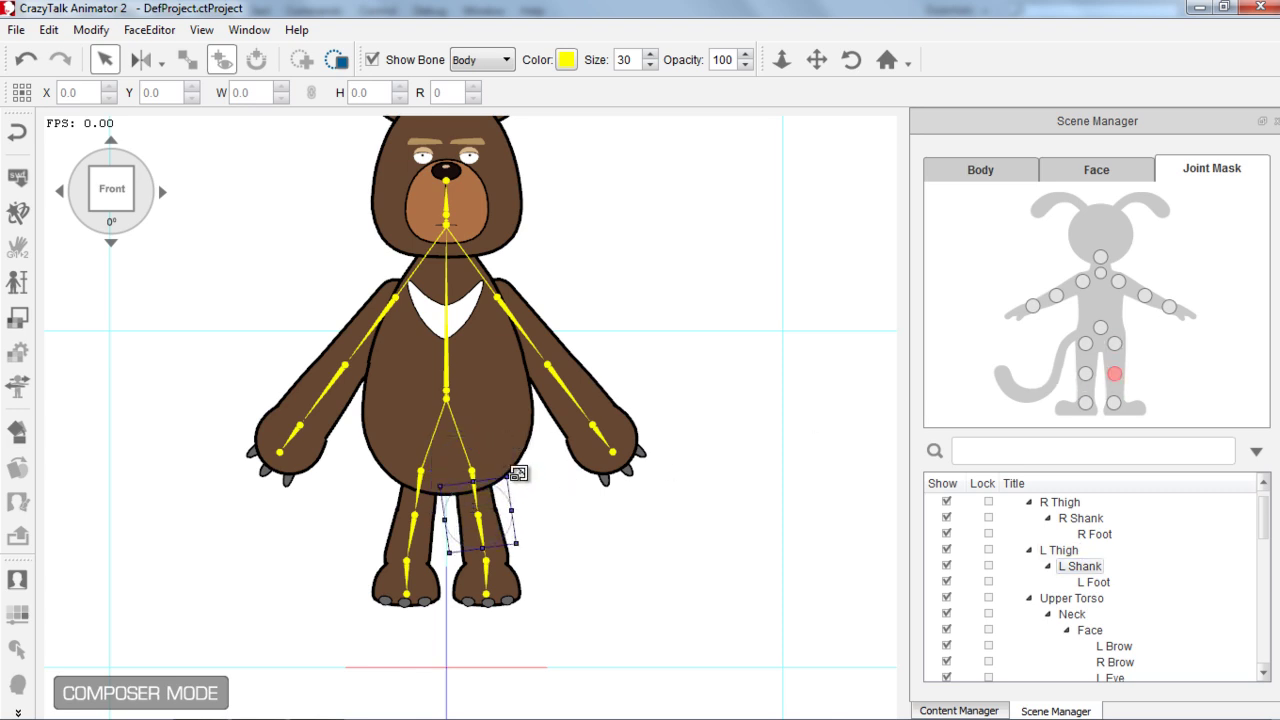
left_click(1114, 403)
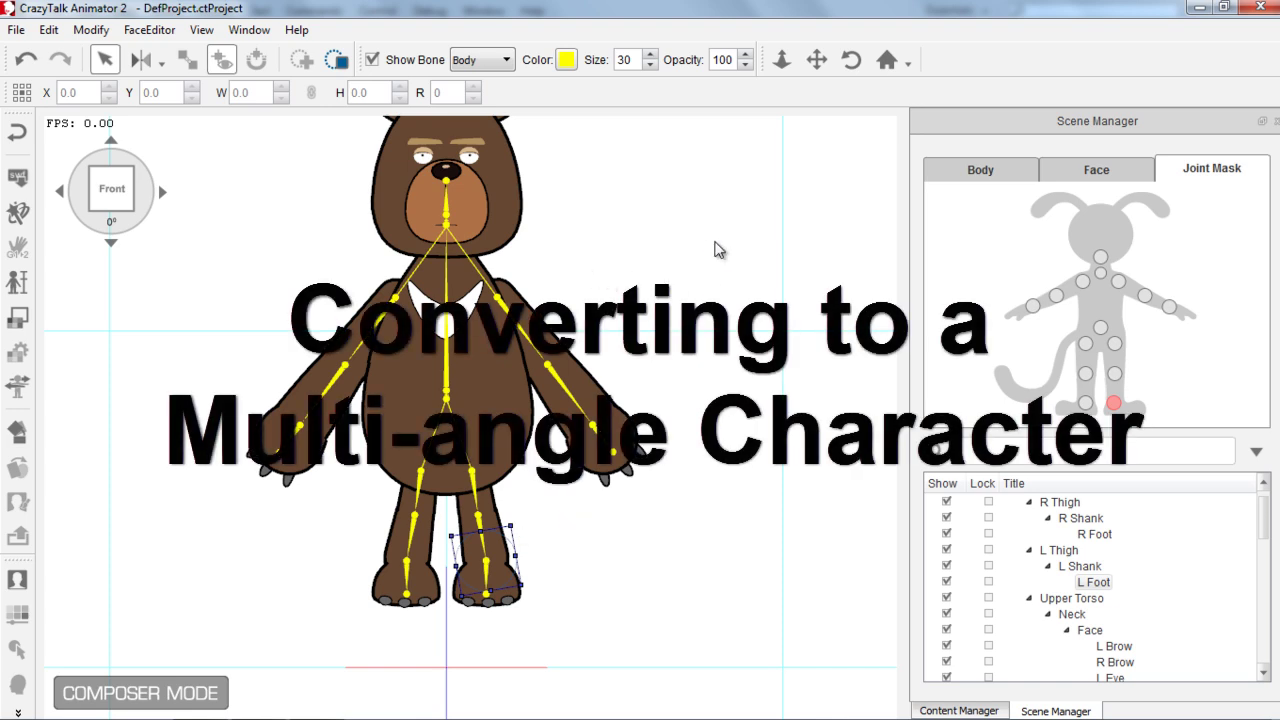
Step: Turn the bear into a multi-angle character and review its 45°, 315° and 270° views
left_click(98, 34)
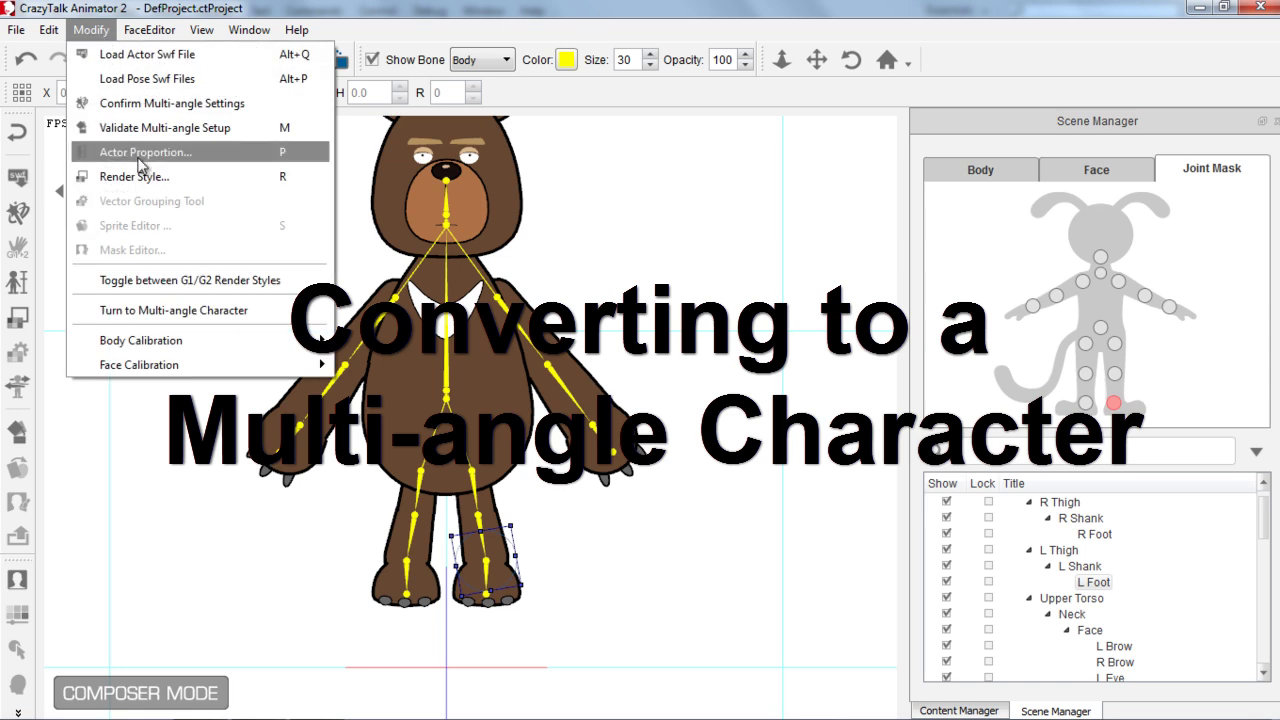
left_click(170, 316)
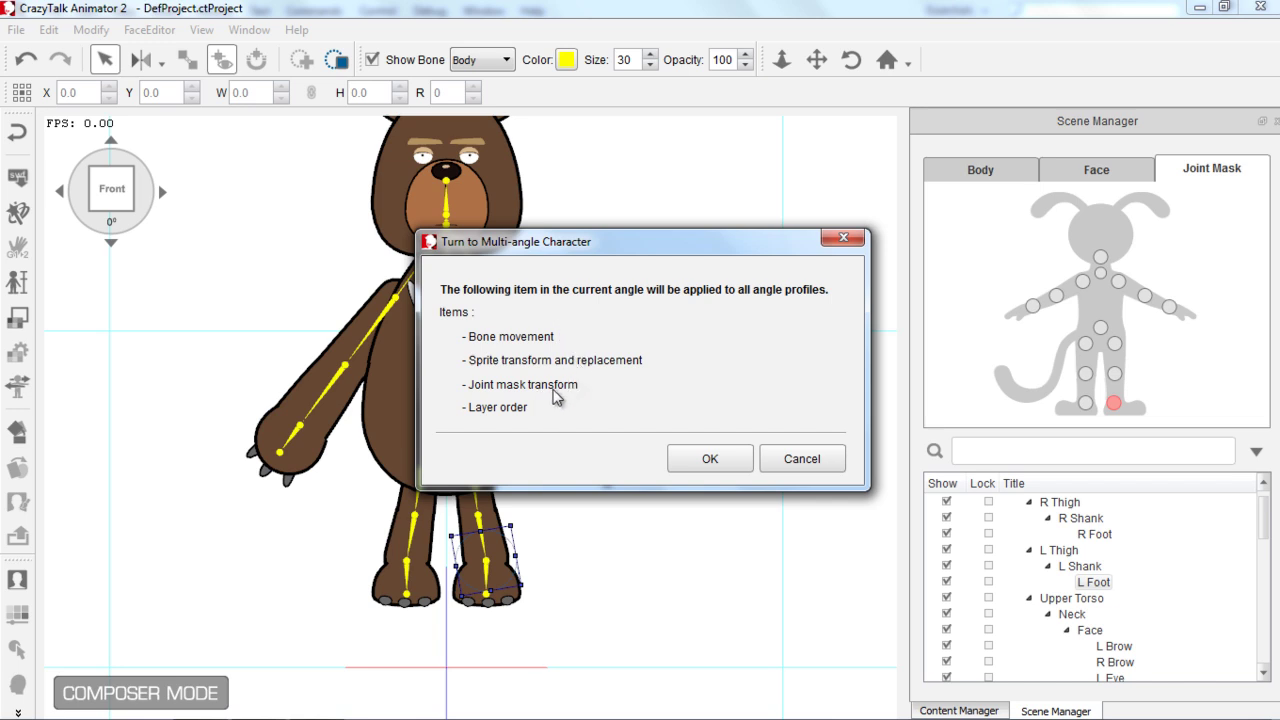
left_click(723, 455)
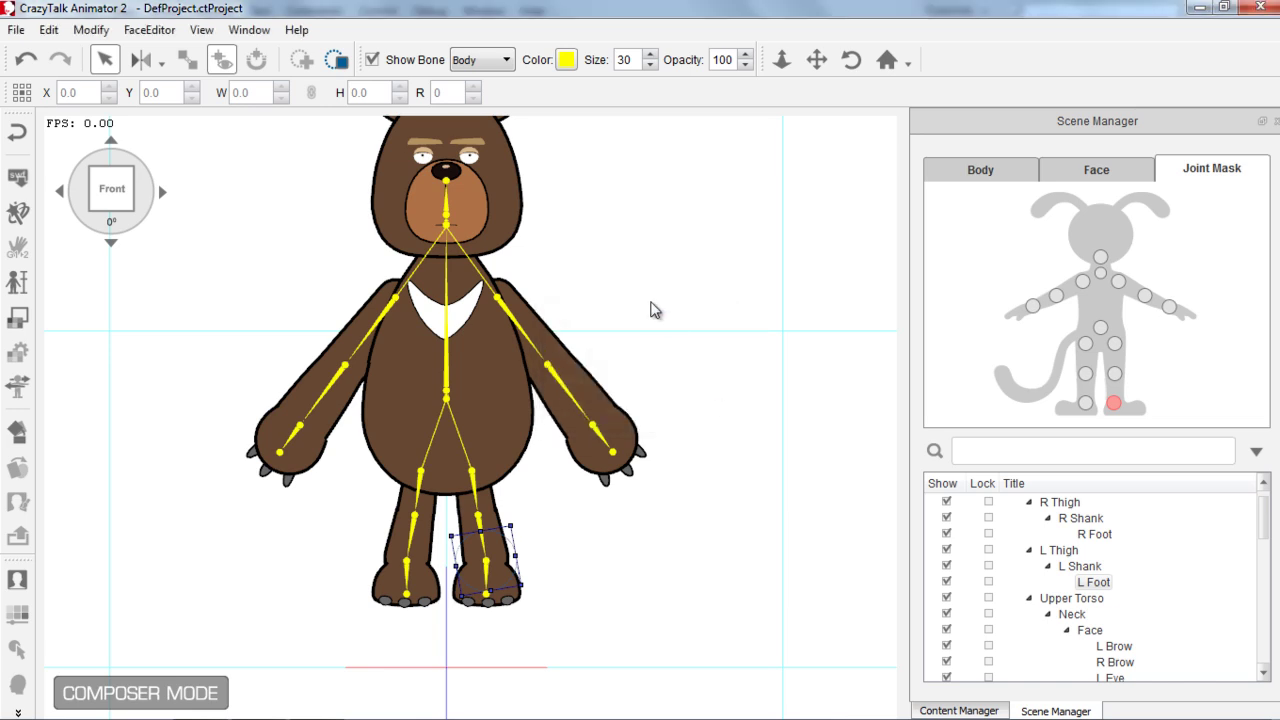
left_click(162, 191)
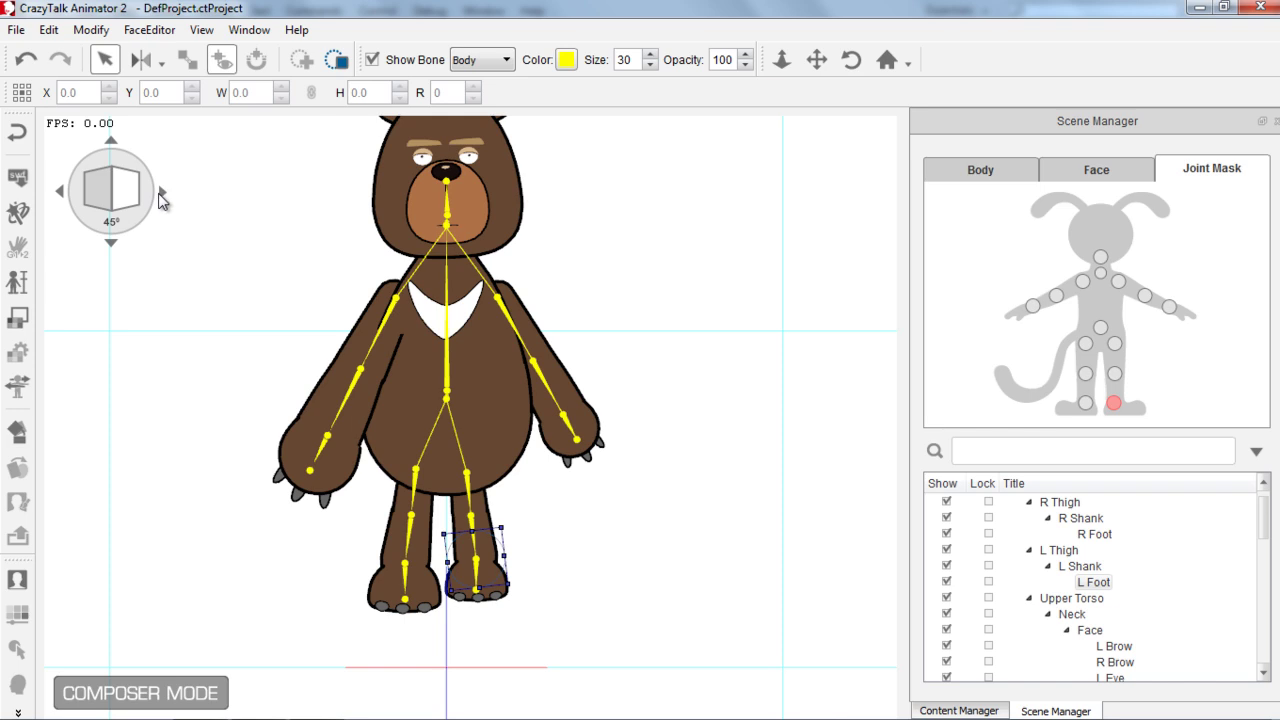
left_click(61, 194)
left_click(61, 194)
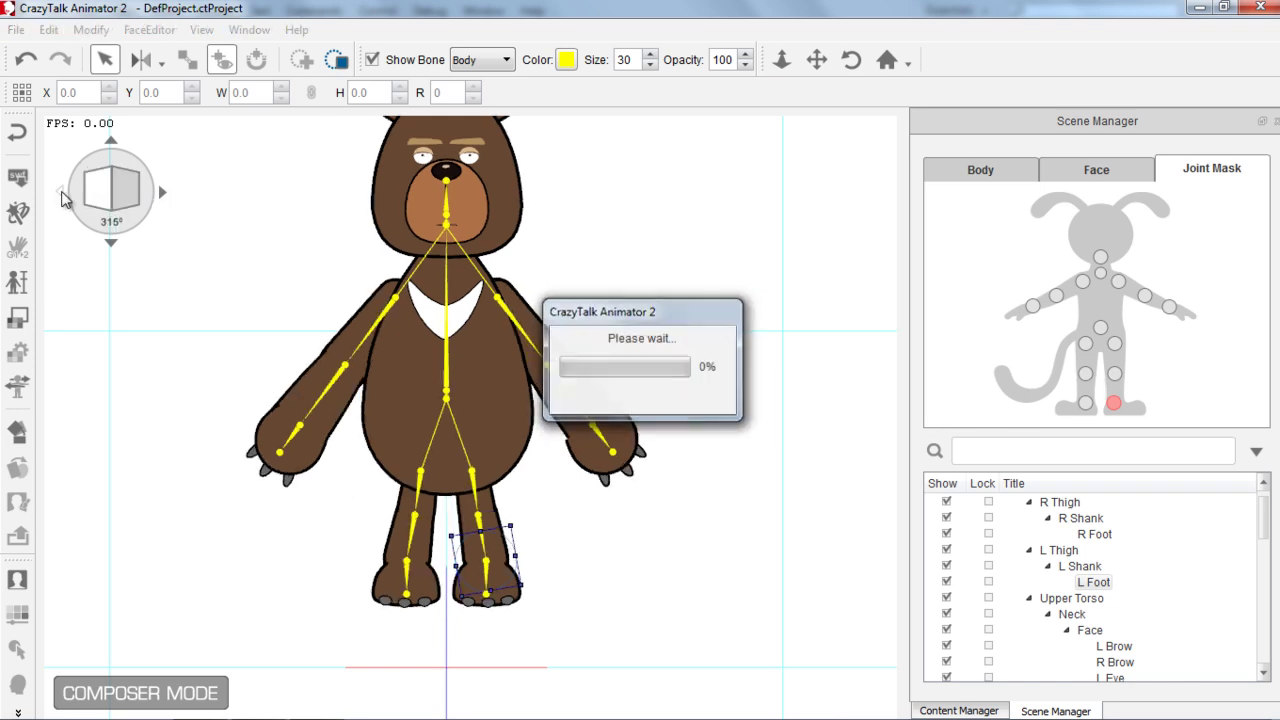
left_click(61, 194)
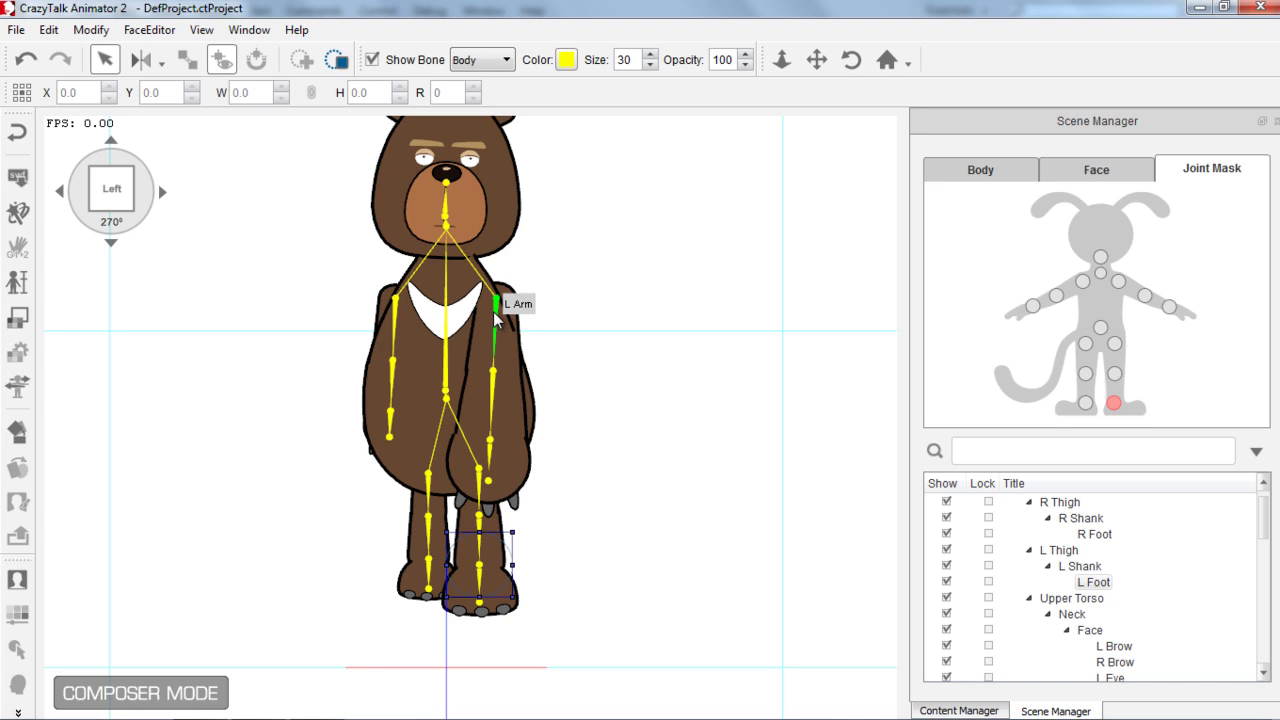
left_click(165, 192)
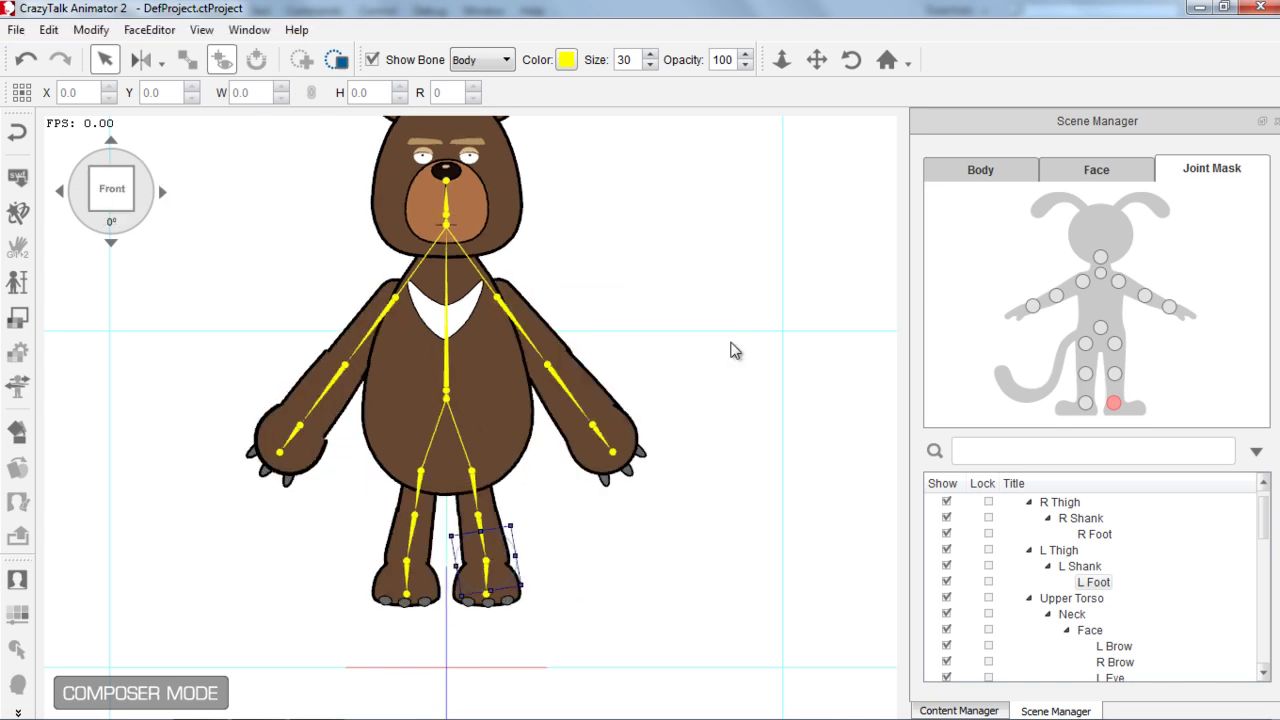
Step: Lower the whole bear to the ground line by setting the Lower Torso's Y position to 61.9 in the front view
left_click(993, 172)
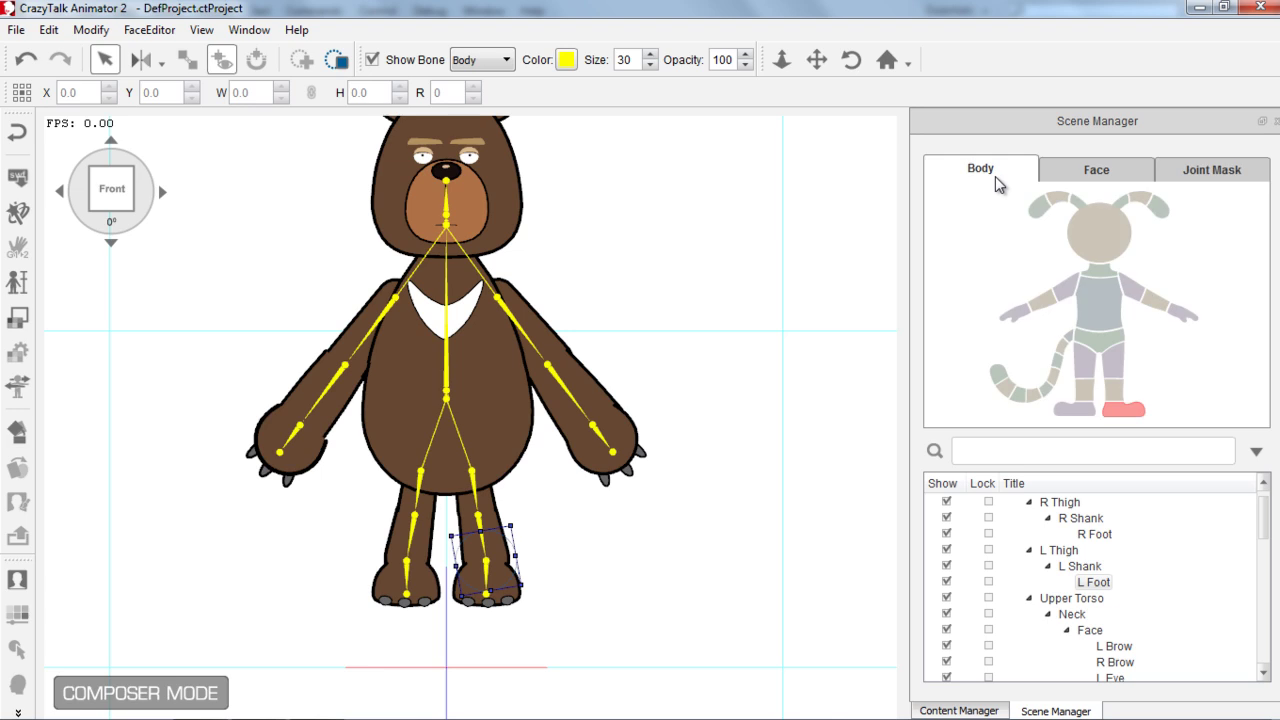
left_click(1105, 346)
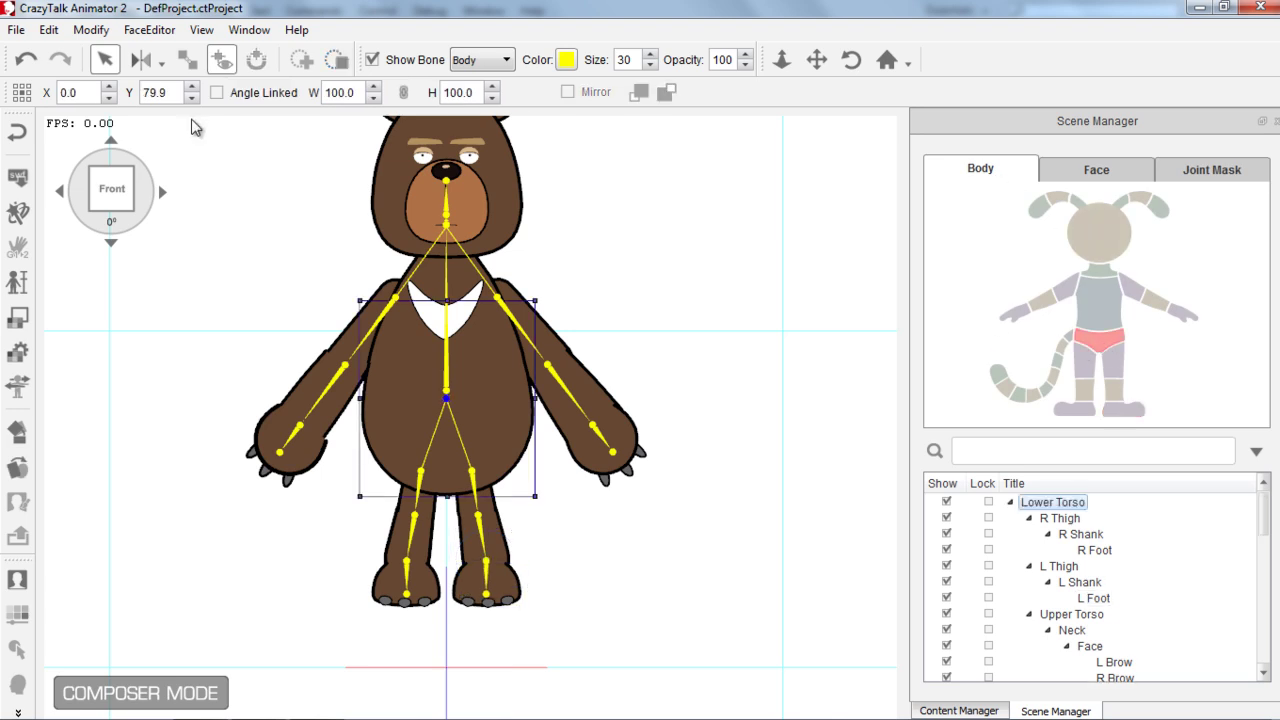
left_click_drag(195, 102, 191, 101)
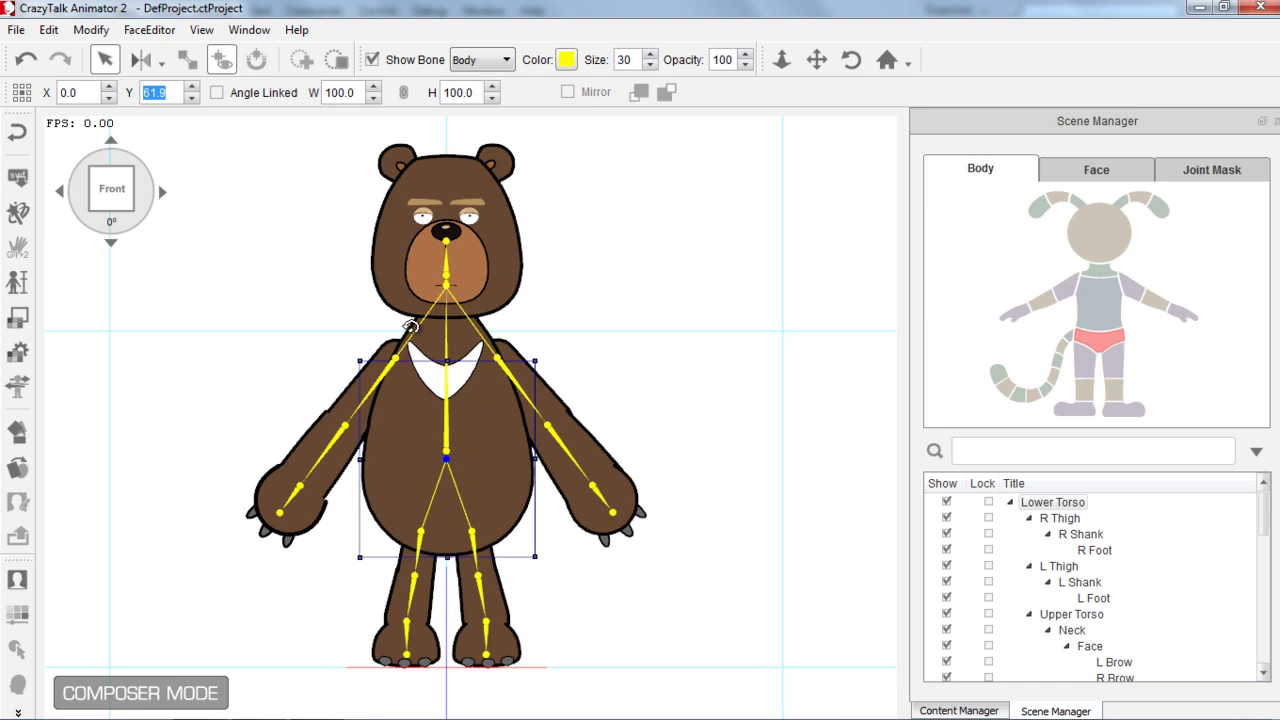
Step: In the 45° view, shift the R Arm and L Arm inward to about X -13 and 12.6, and bring the R Arm to the front
left_click(162, 192)
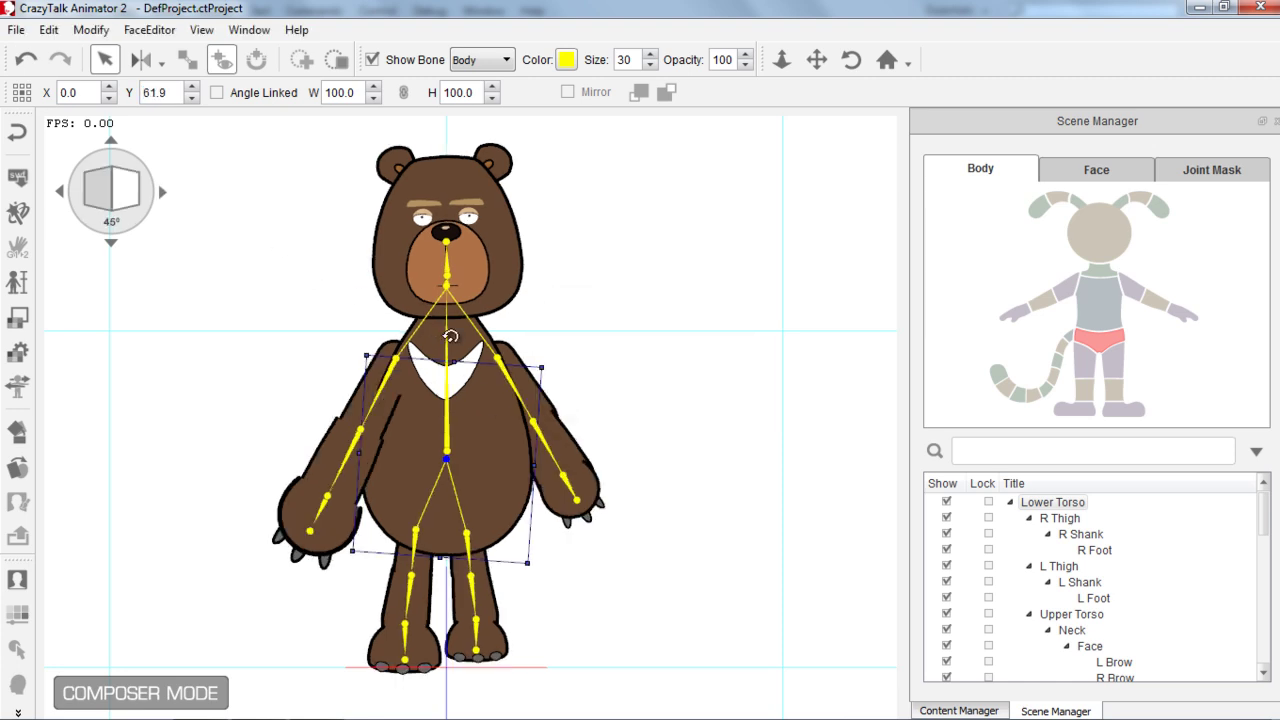
left_click(395, 372)
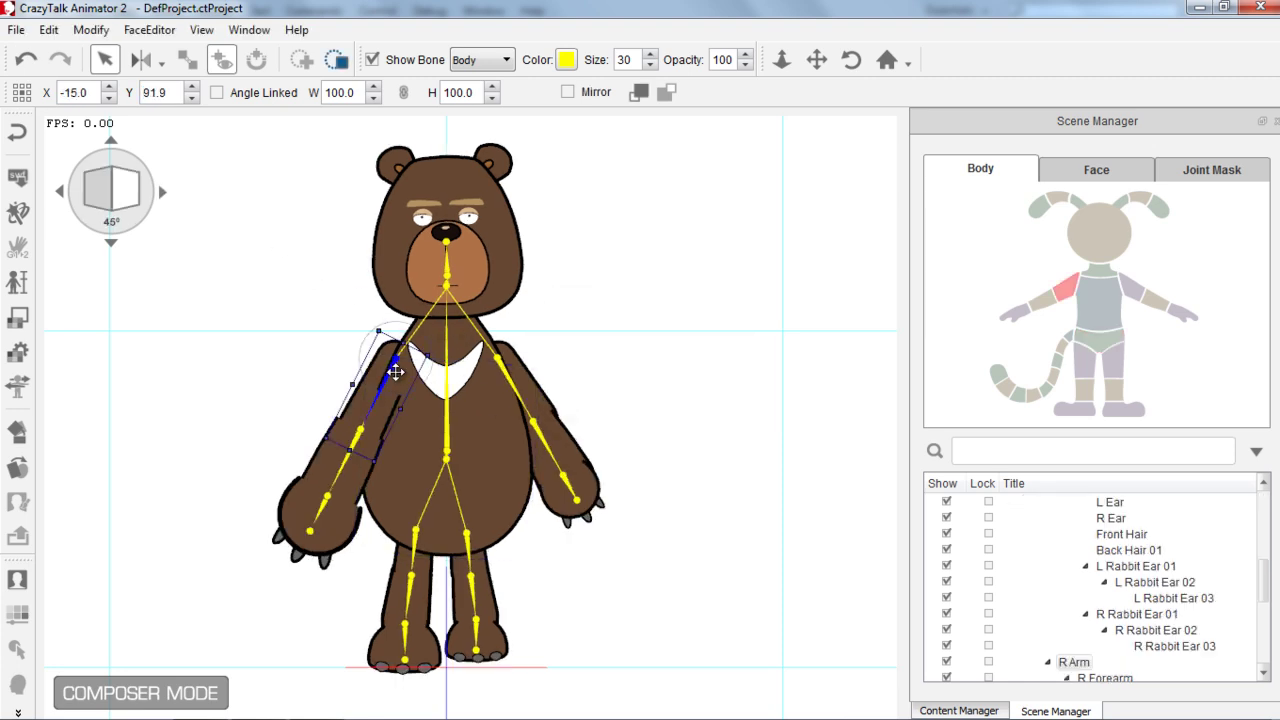
left_click_drag(395, 372, 394, 370)
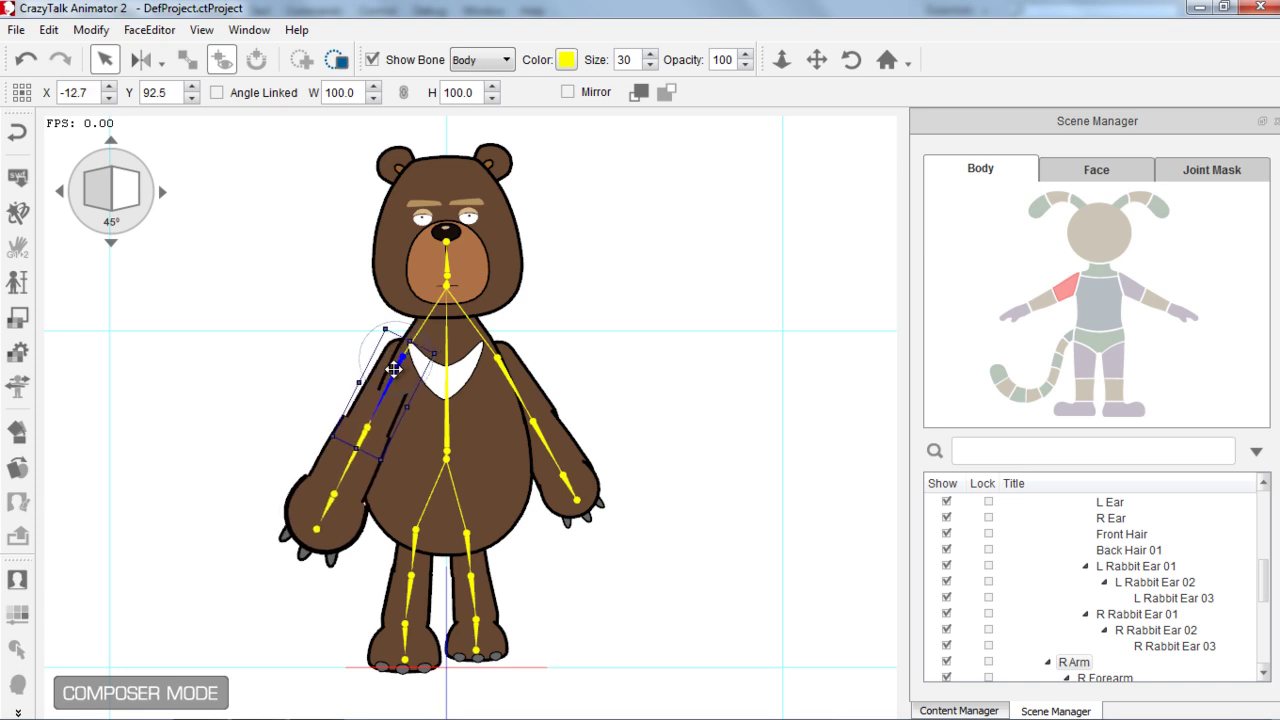
left_click(508, 378)
left_click_drag(527, 391, 518, 390)
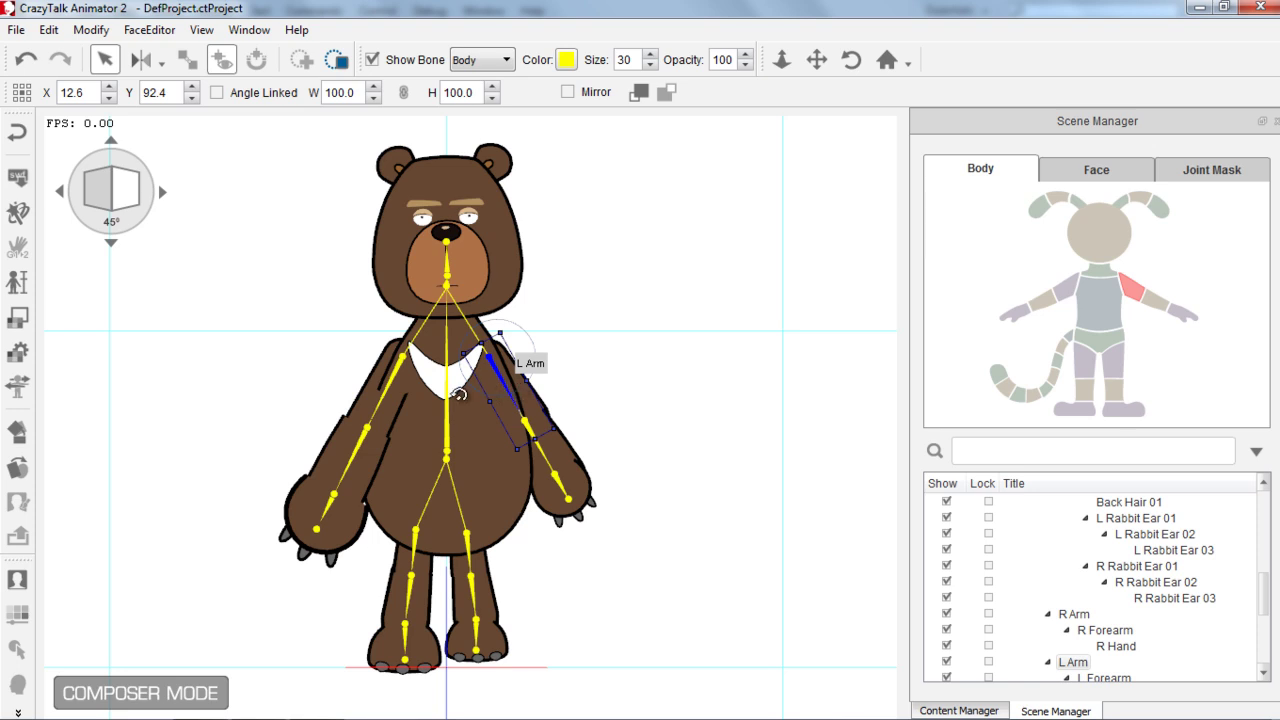
left_click(390, 372)
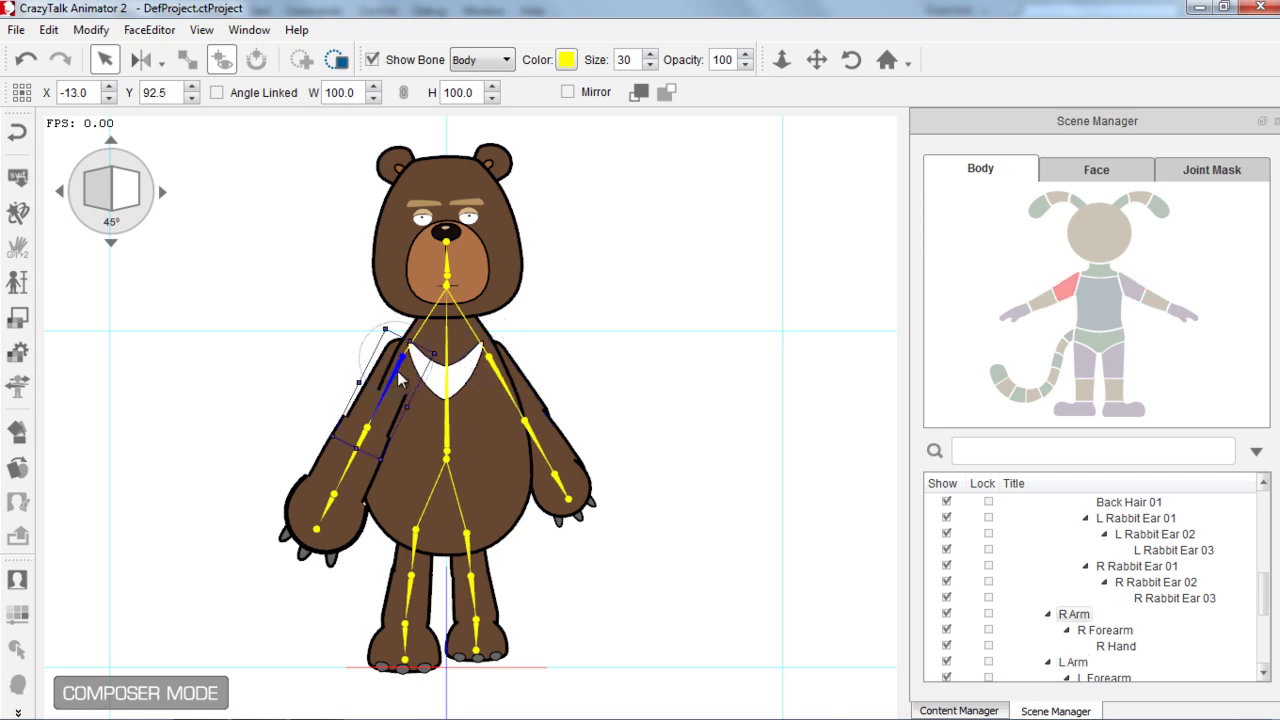
left_click(640, 93)
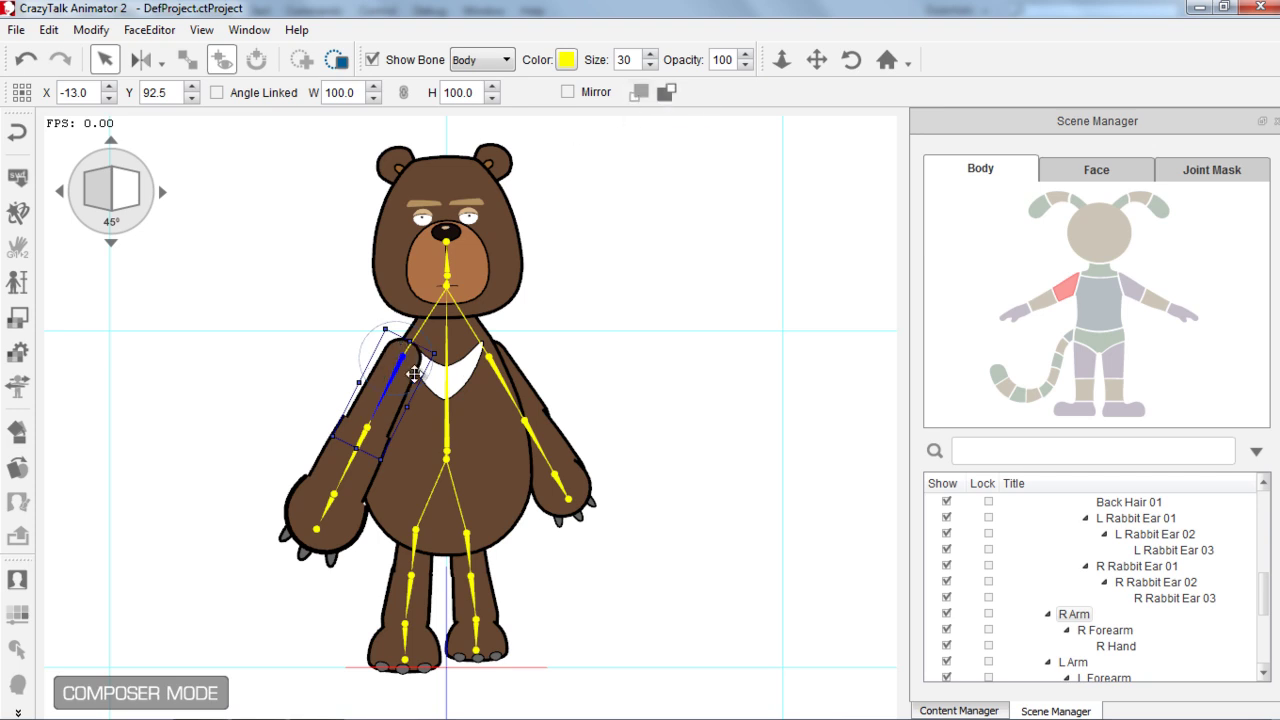
Step: Narrow the R Forearm to a width of about 88.2 and widen the L Forearm to about 111.5 in the 45° view
left_click(357, 452)
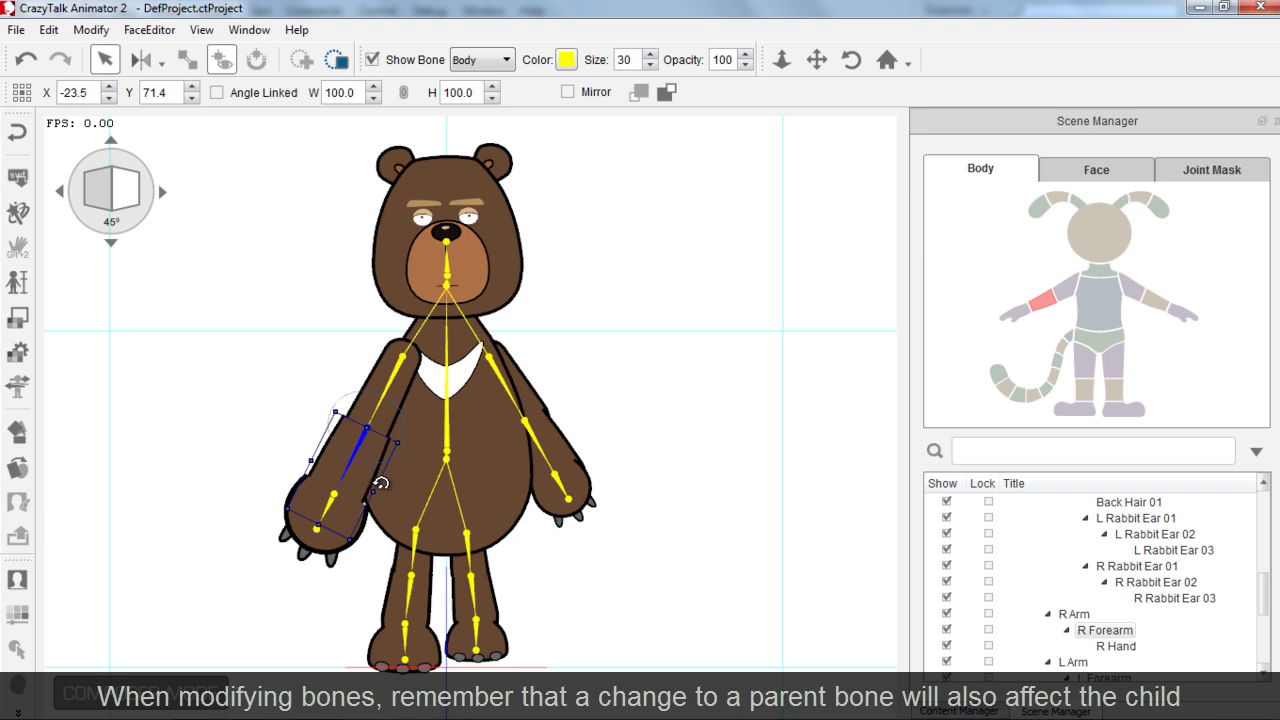
left_click_drag(376, 487, 356, 484)
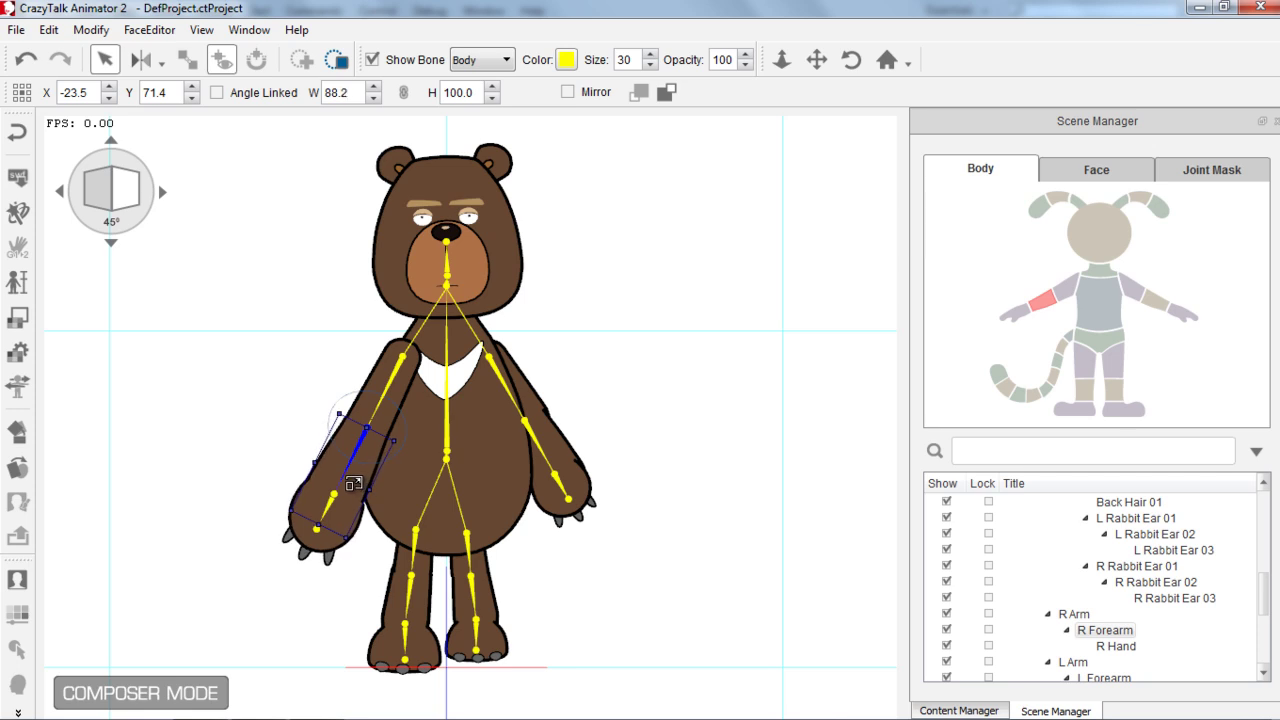
left_click(289, 403)
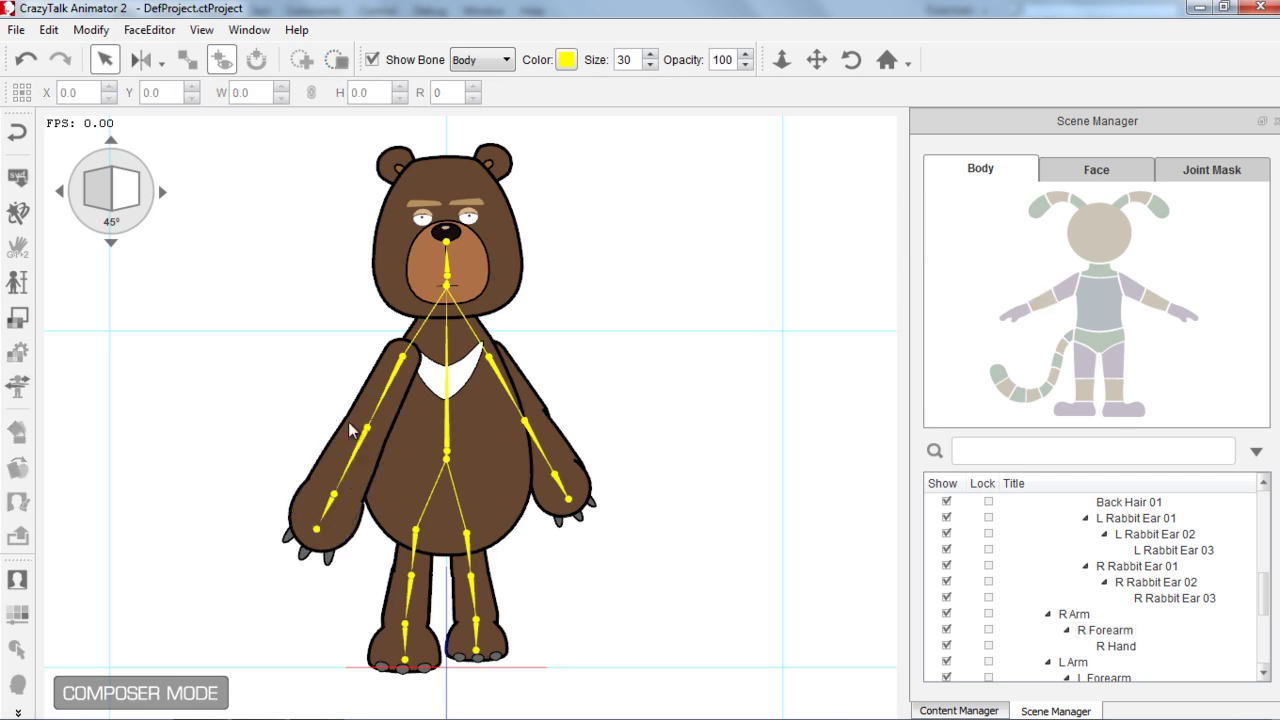
left_click(540, 430)
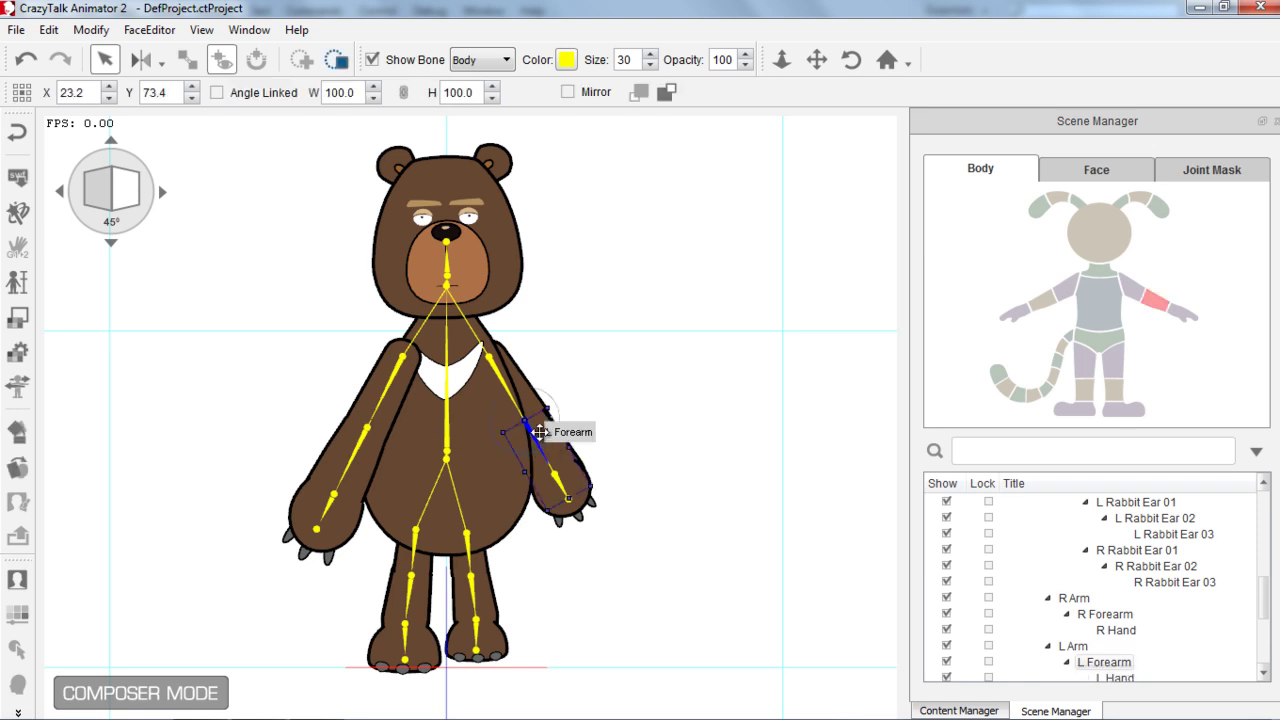
left_click_drag(570, 441, 577, 443)
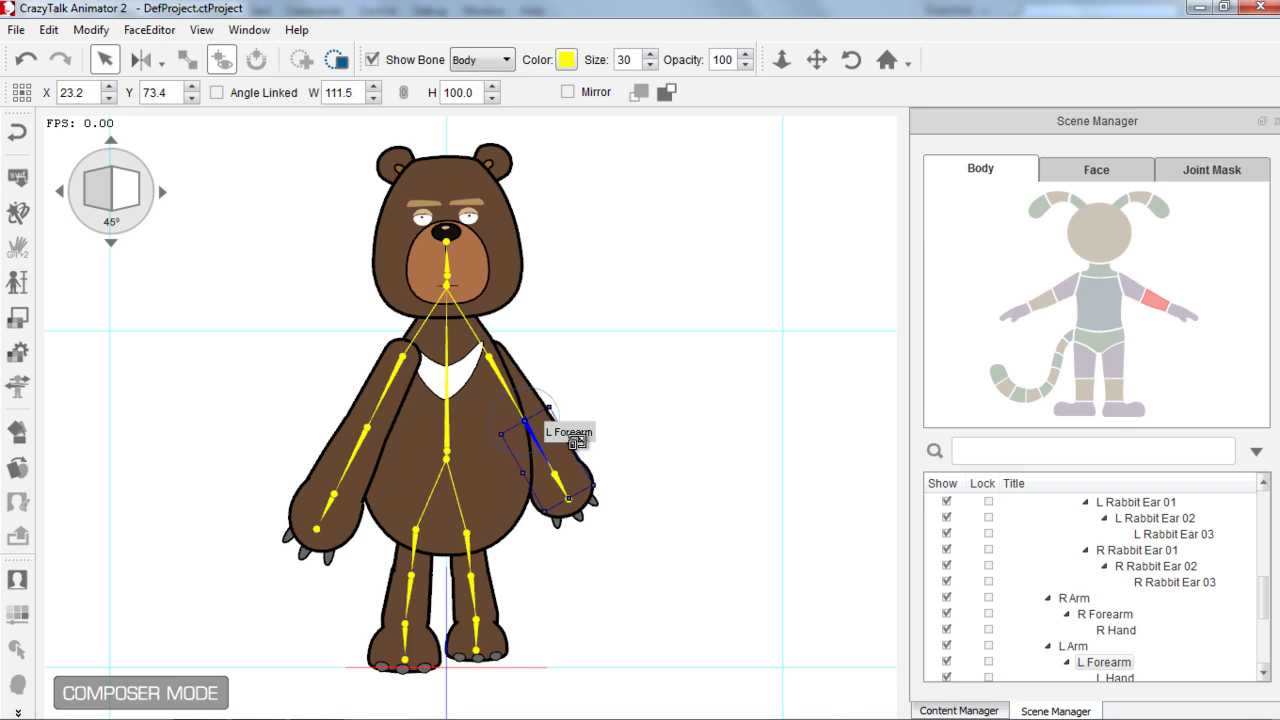
left_click(630, 415)
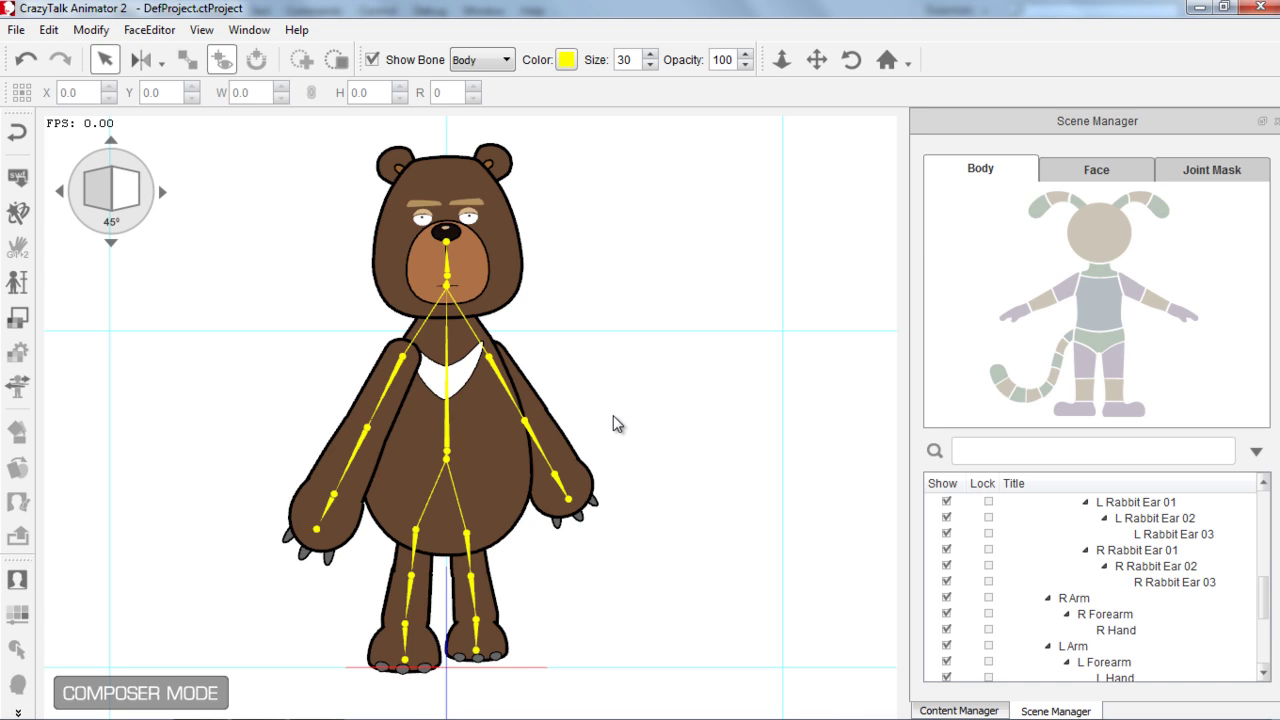
Step: In the 315° view, shift the L Arm and R Arm inward to about X 13.3 and -12.9, and bring the L Arm to the front
left_click(62, 195)
left_click(60, 194)
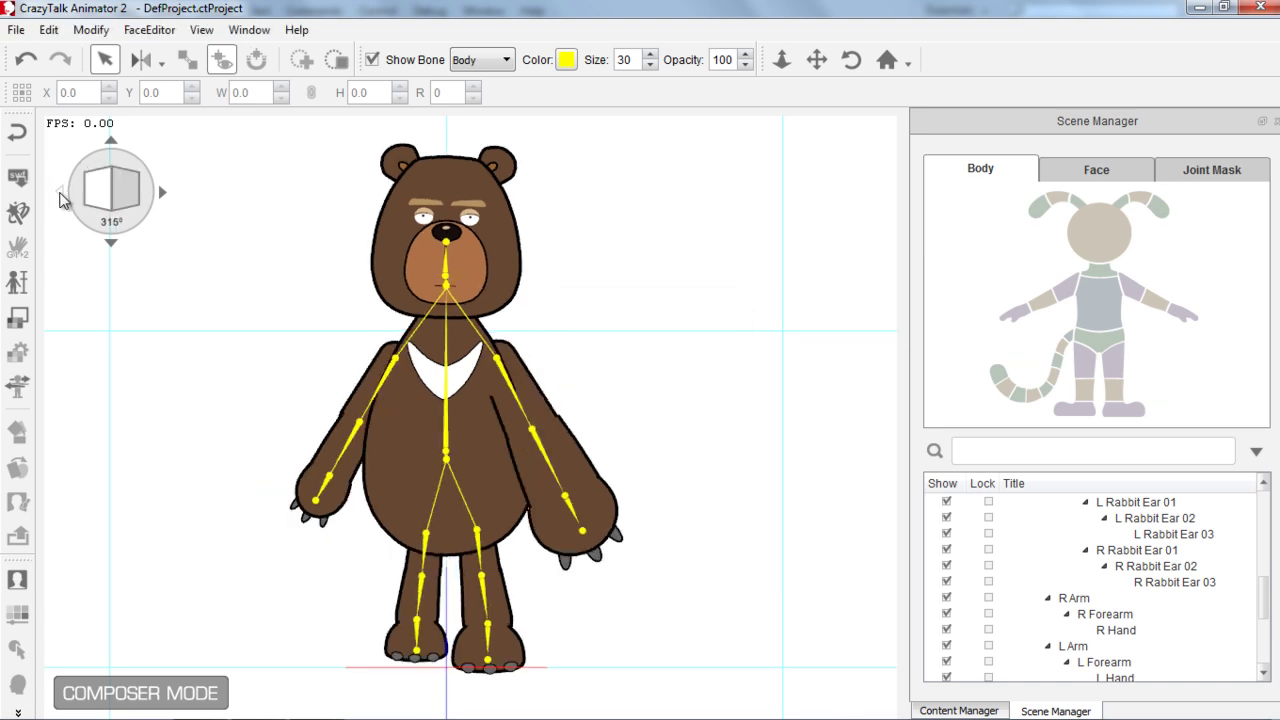
left_click(503, 372)
left_click_drag(503, 372, 498, 372)
left_click_drag(390, 376, 394, 374)
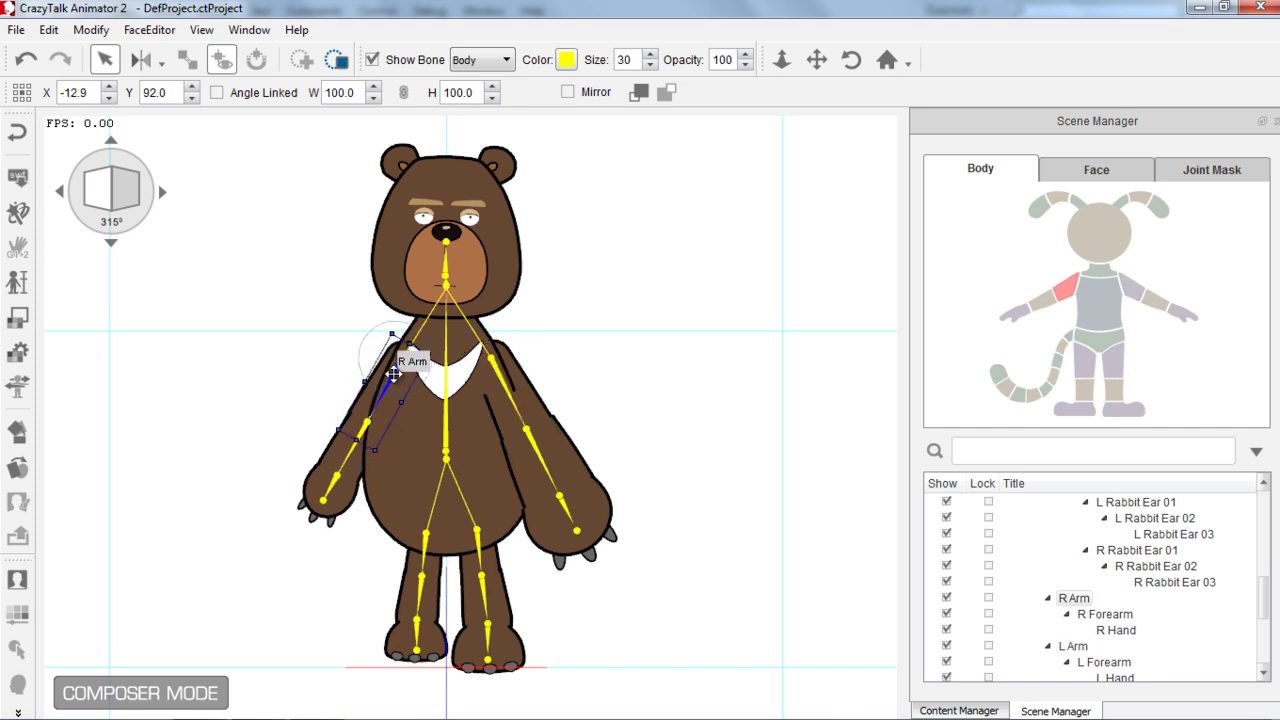
left_click(500, 377)
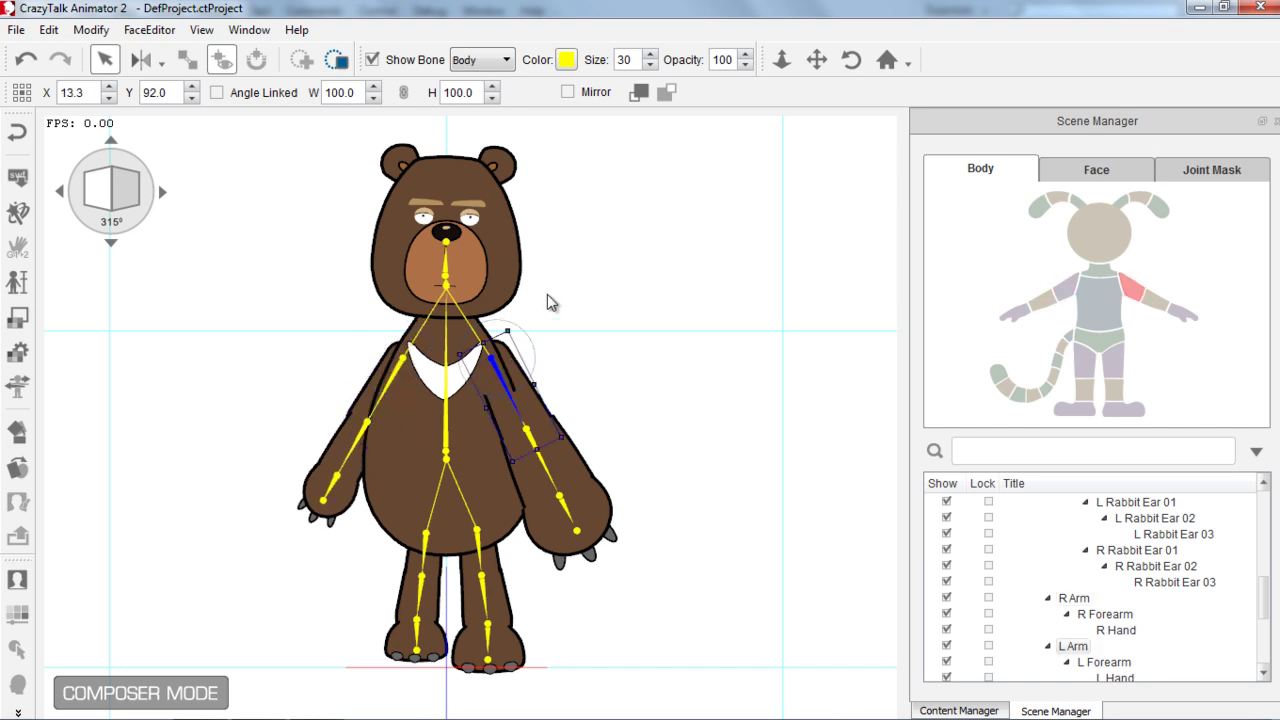
left_click(640, 93)
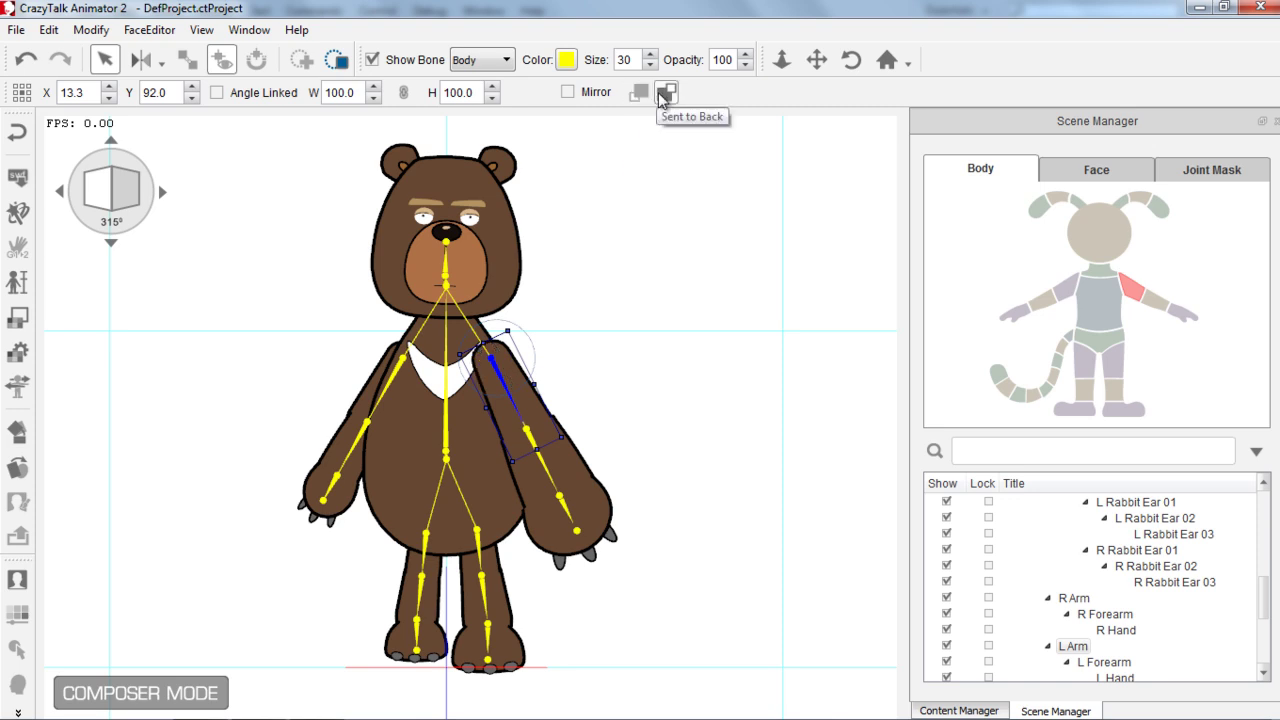
Step: Move the L Thigh inward to about X 6.8, Y 41.0 in the 315° view and bring it to the front
left_click(471, 535)
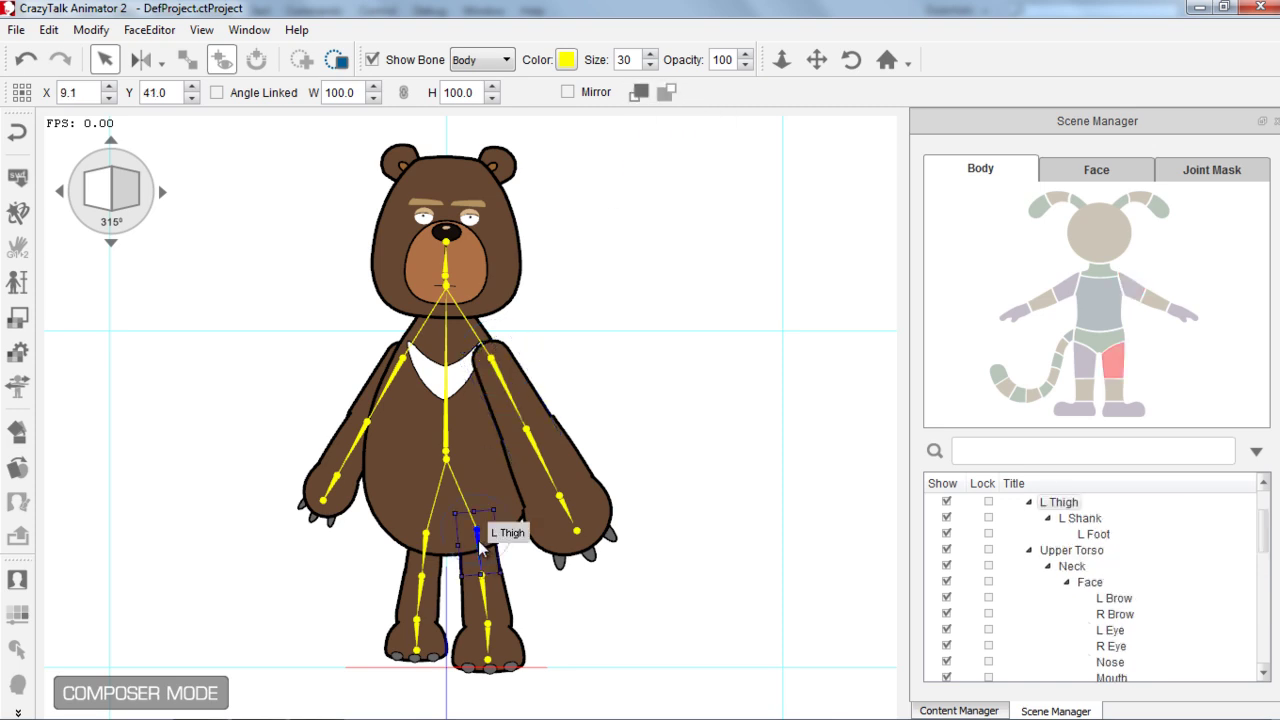
left_click_drag(474, 531, 469, 535)
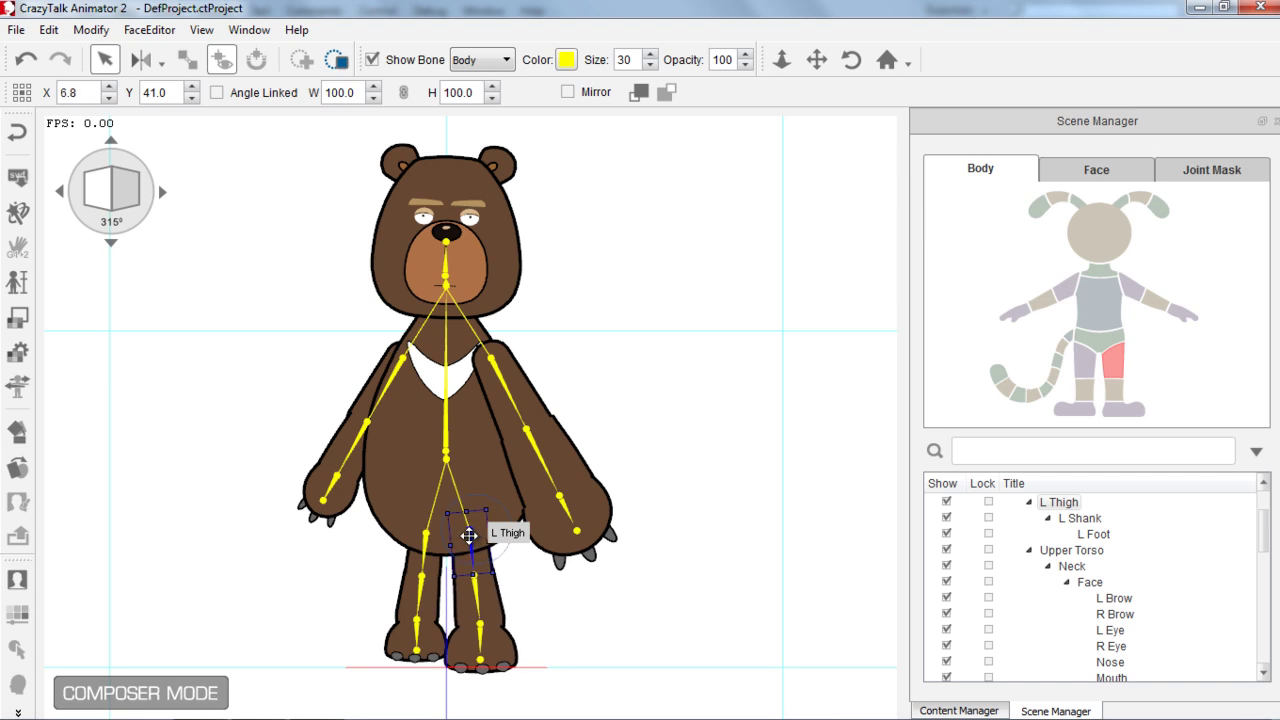
left_click(642, 94)
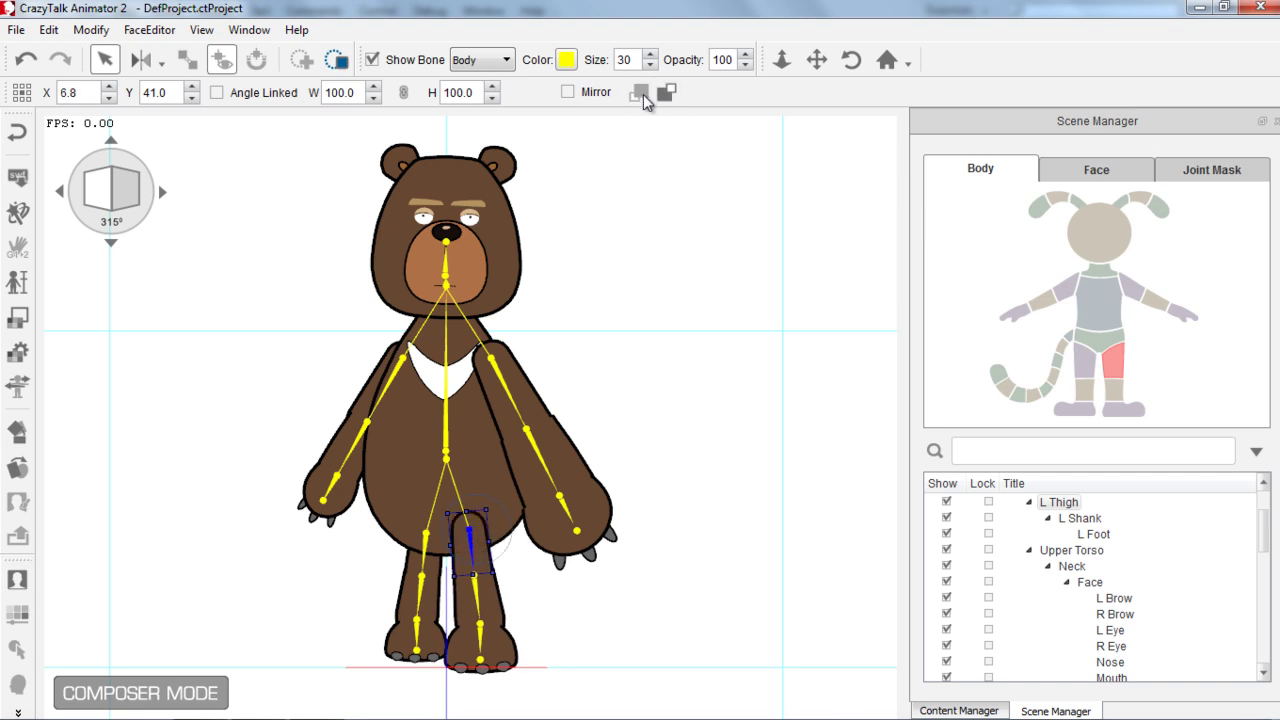
Step: In the 45° view, bring the R Thigh to the front and move it to about X -7.1, Y 43.0
left_click(160, 192)
left_click(161, 193)
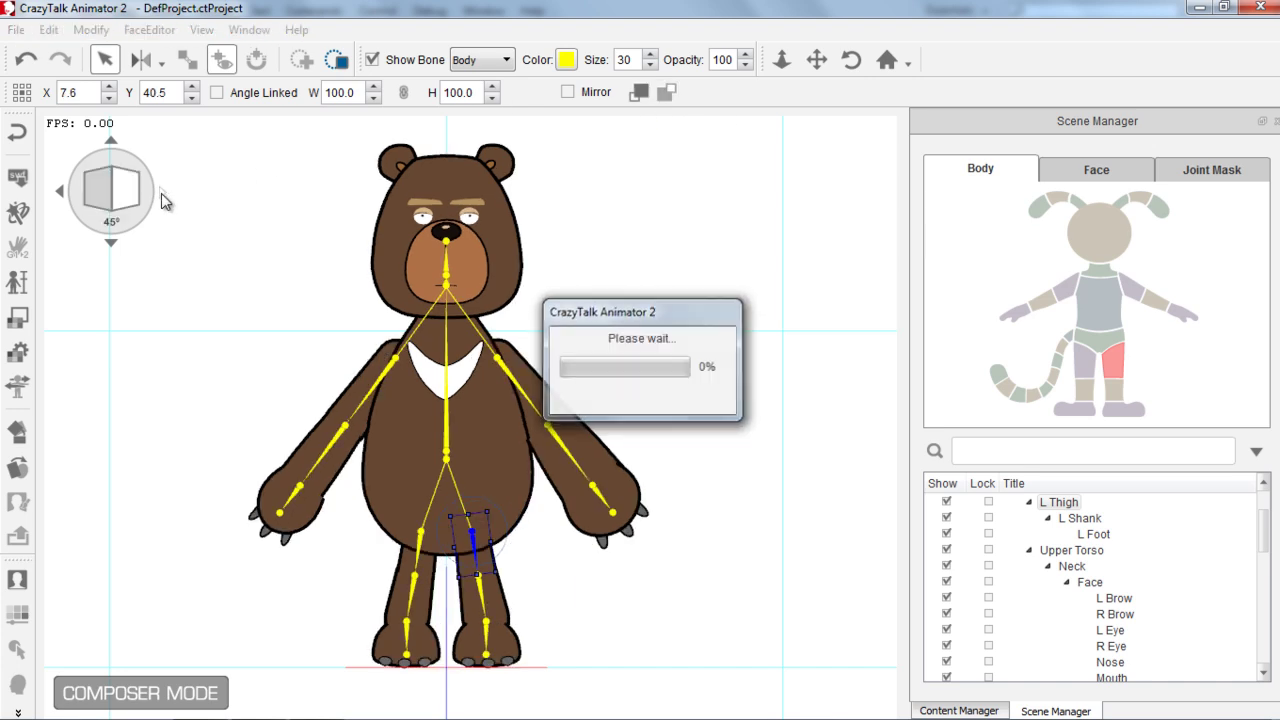
left_click(414, 545)
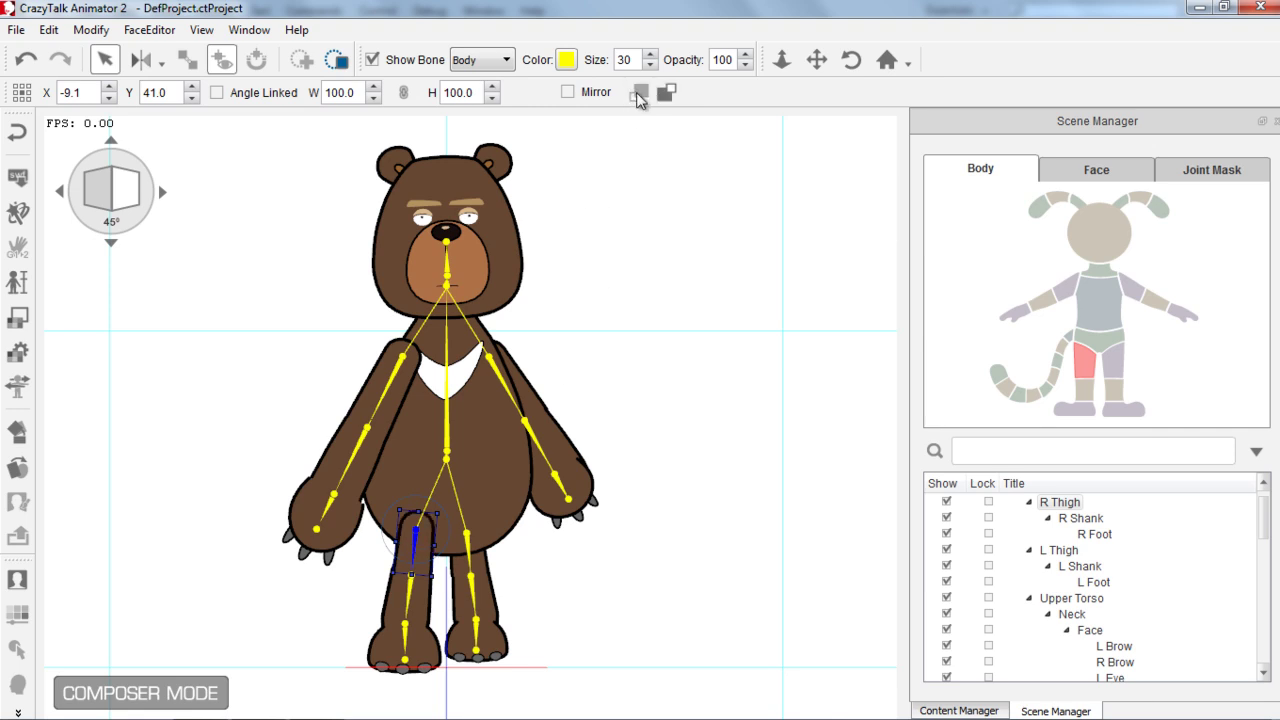
left_click_drag(414, 548, 420, 541)
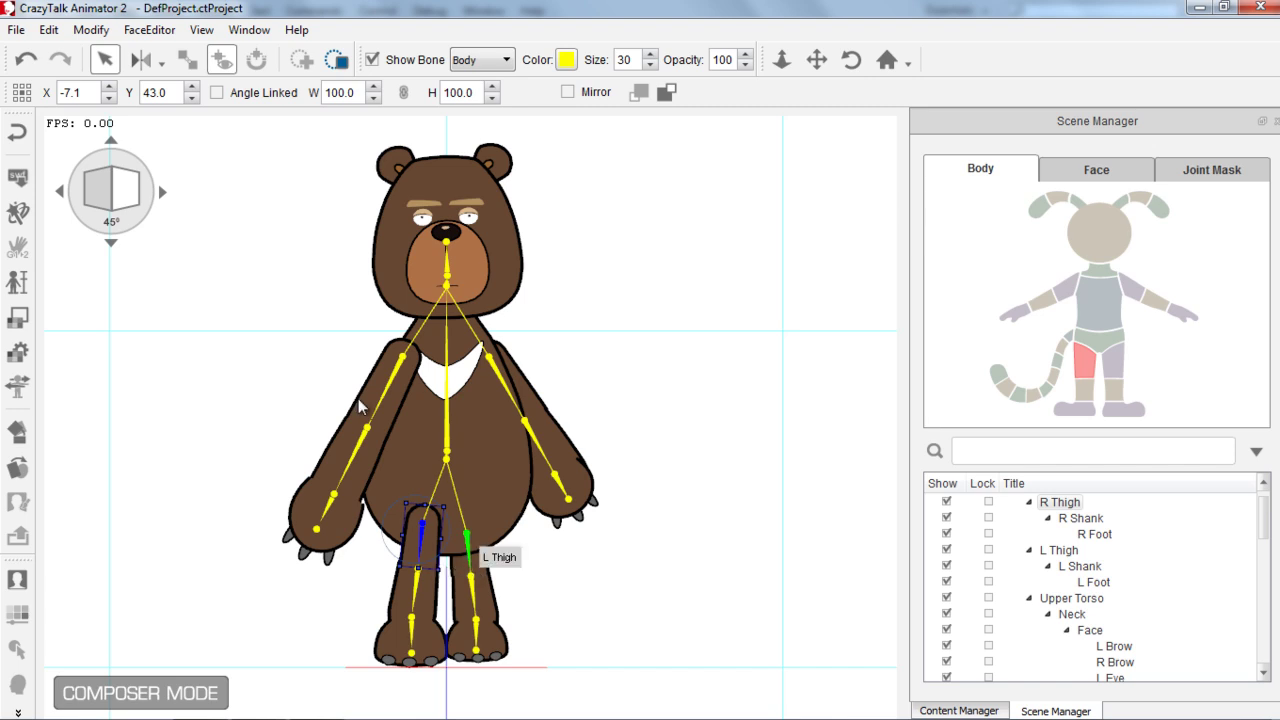
Step: Review the joint masks of the R Forearm, R Arm, L Arm and L Forearm in the 315° view and return to the front view
left_click(61, 194)
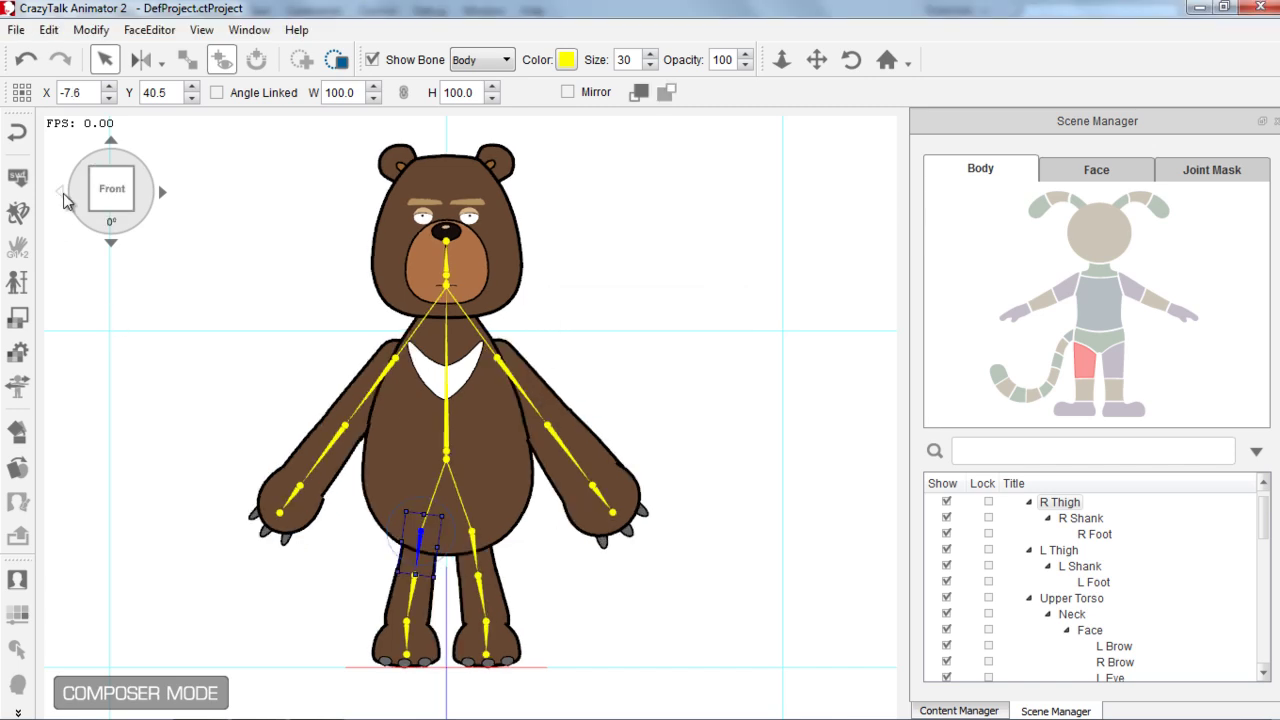
left_click(62, 197)
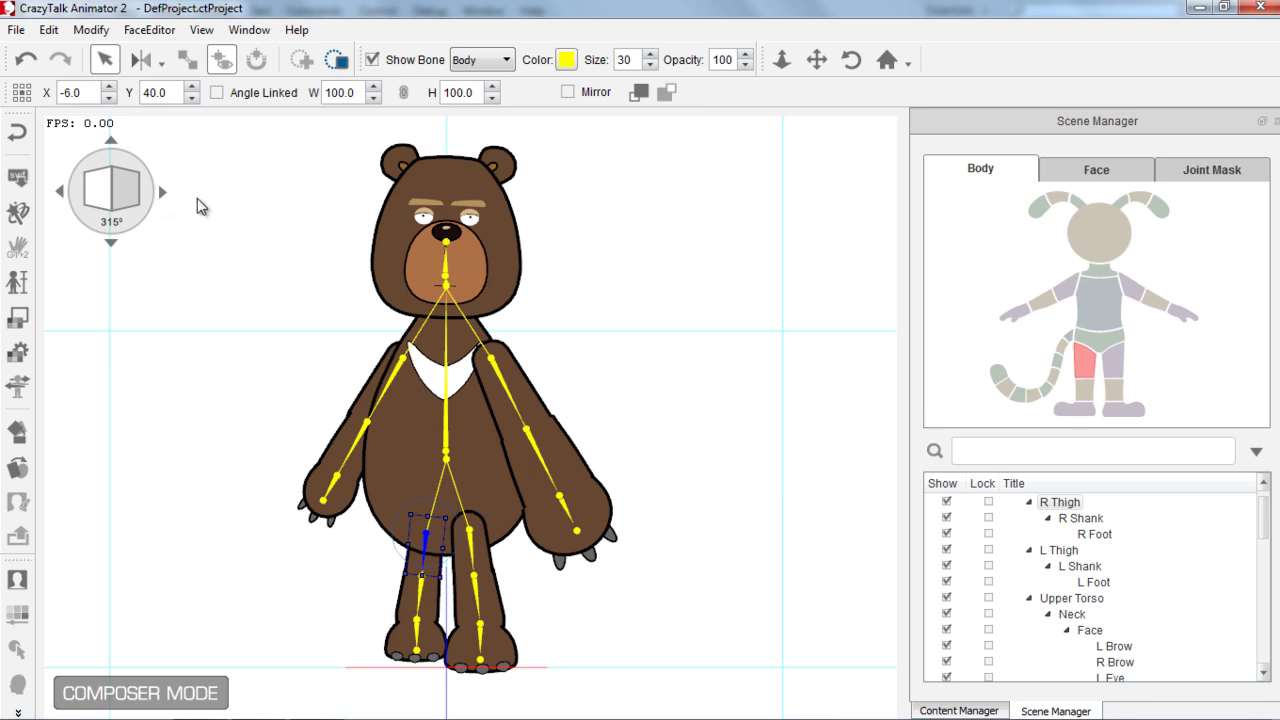
left_click(1200, 170)
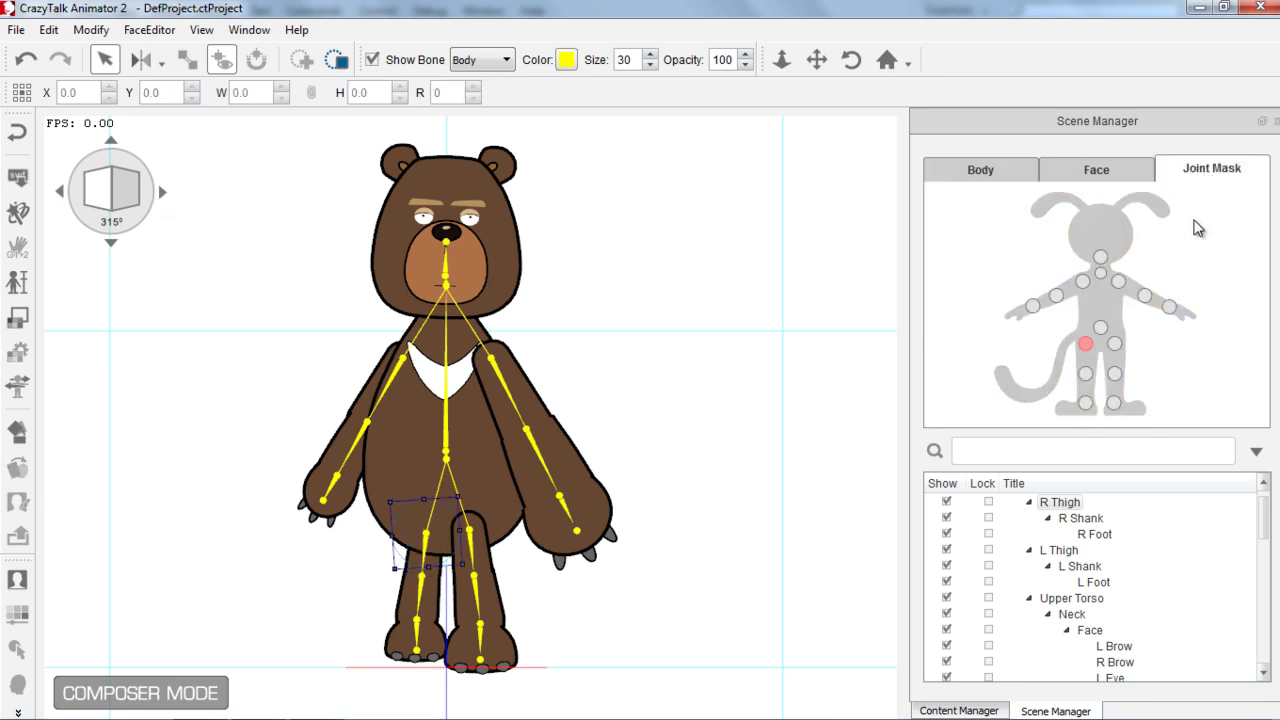
left_click(1057, 298)
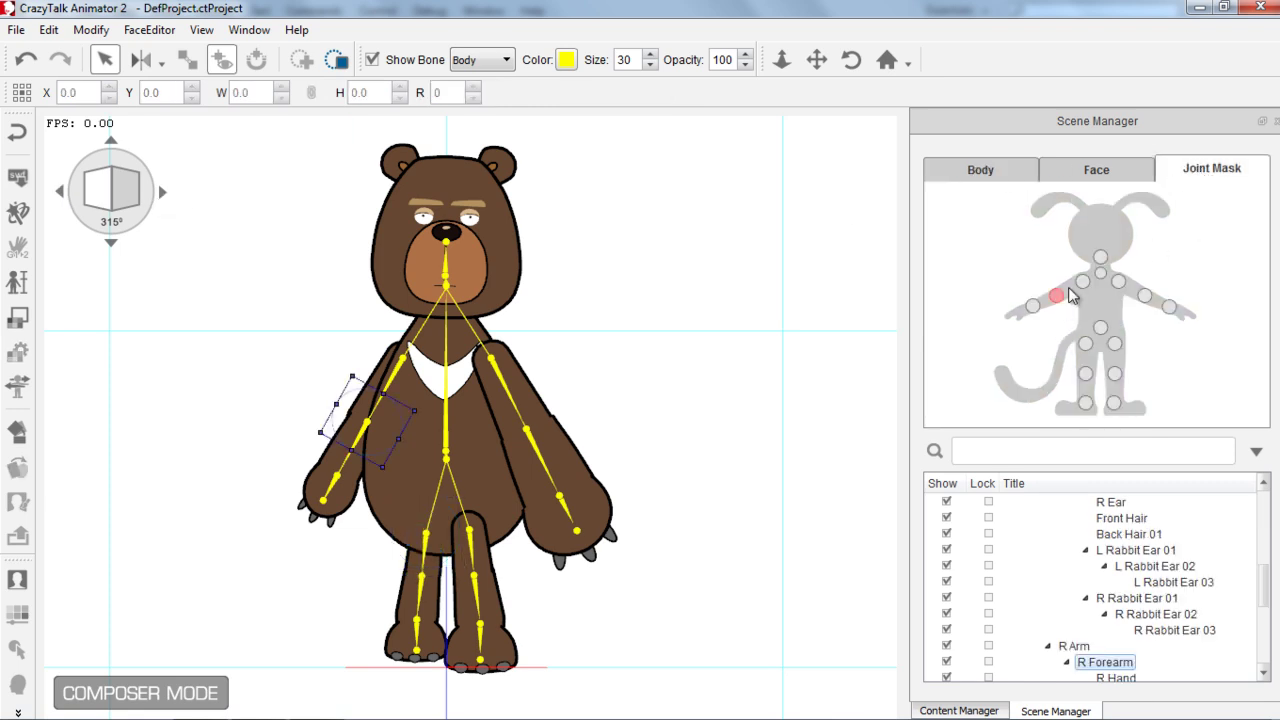
left_click(1082, 284)
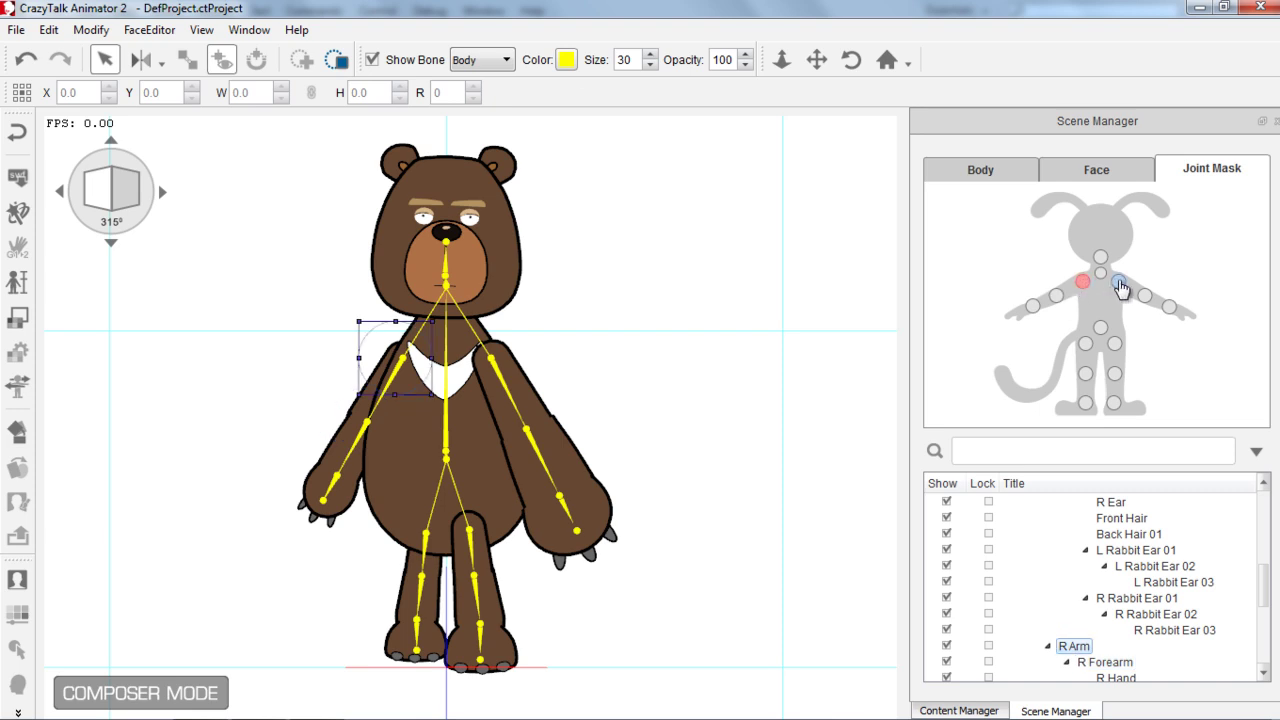
left_click(1119, 284)
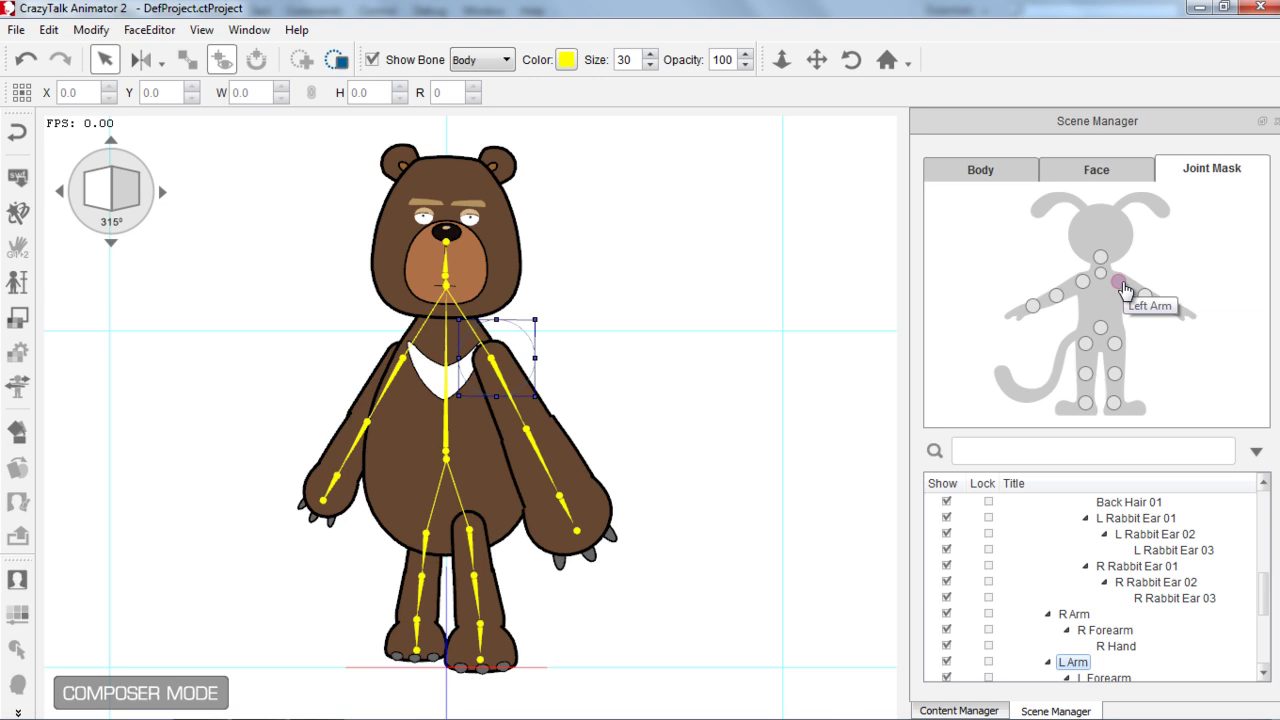
left_click(1145, 300)
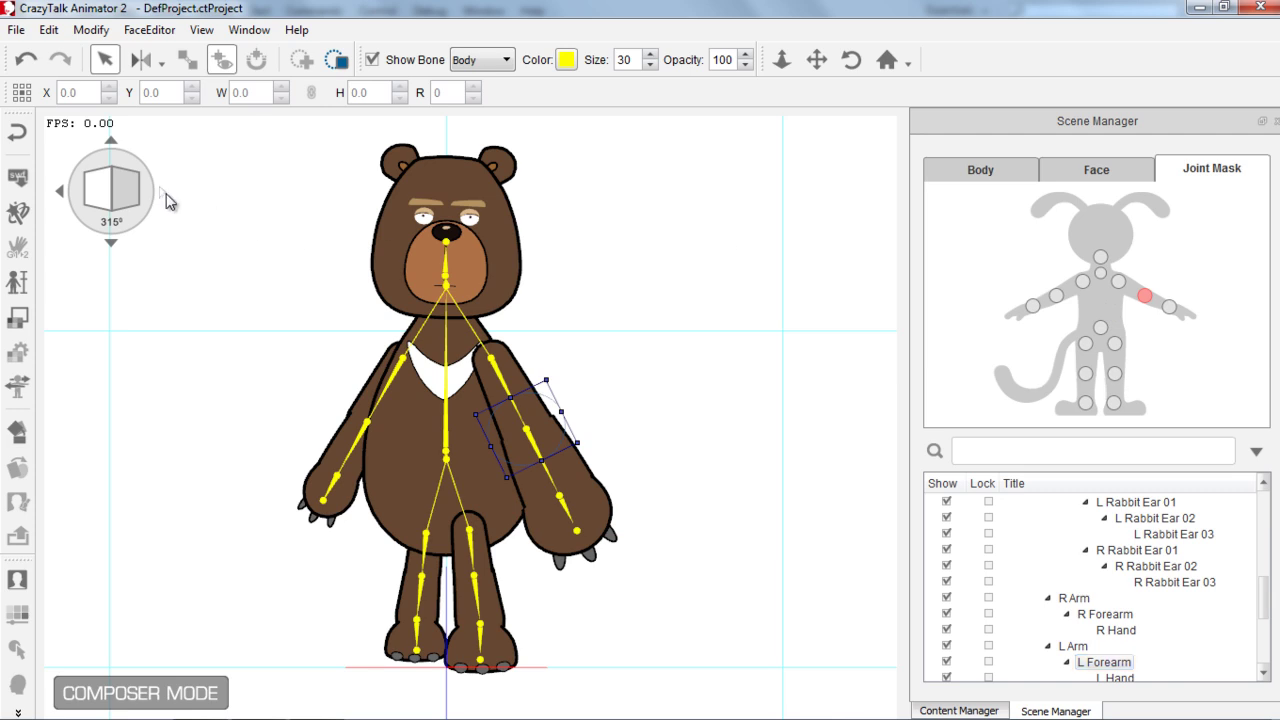
left_click(163, 191)
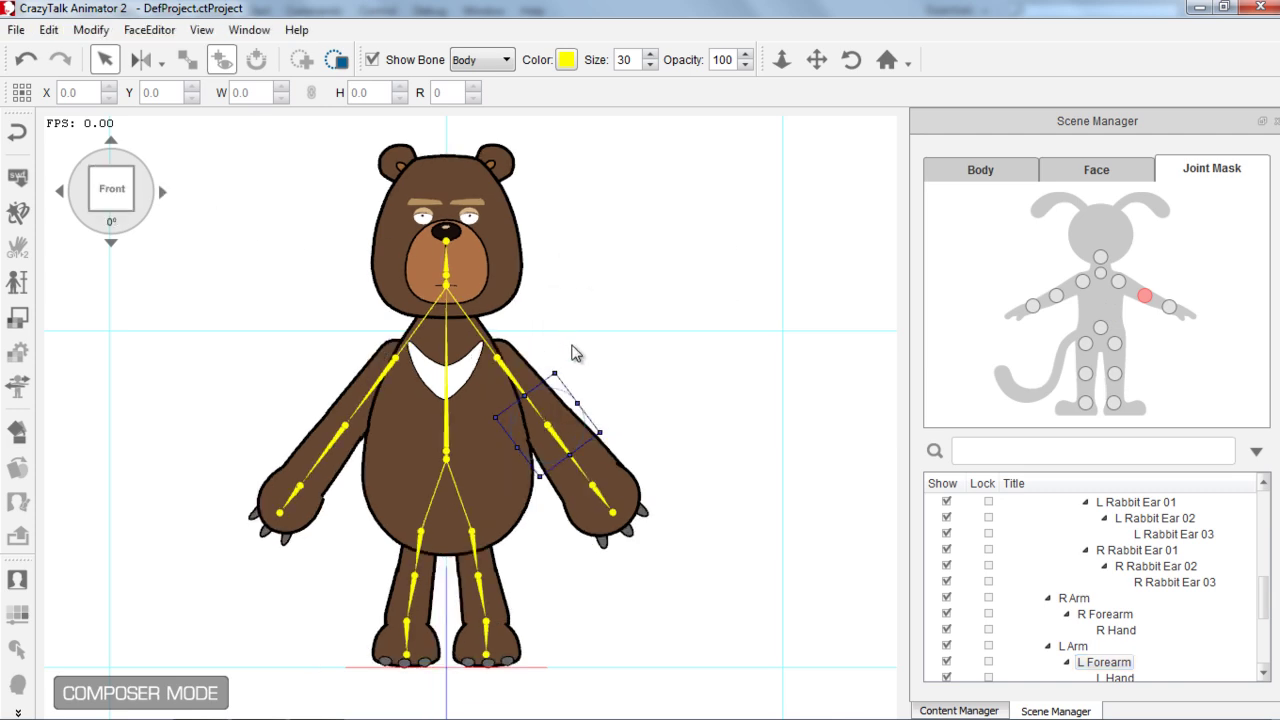
Step: Leave Composer Mode for Stage Mode and select the bear on the stage
left_click(18, 136)
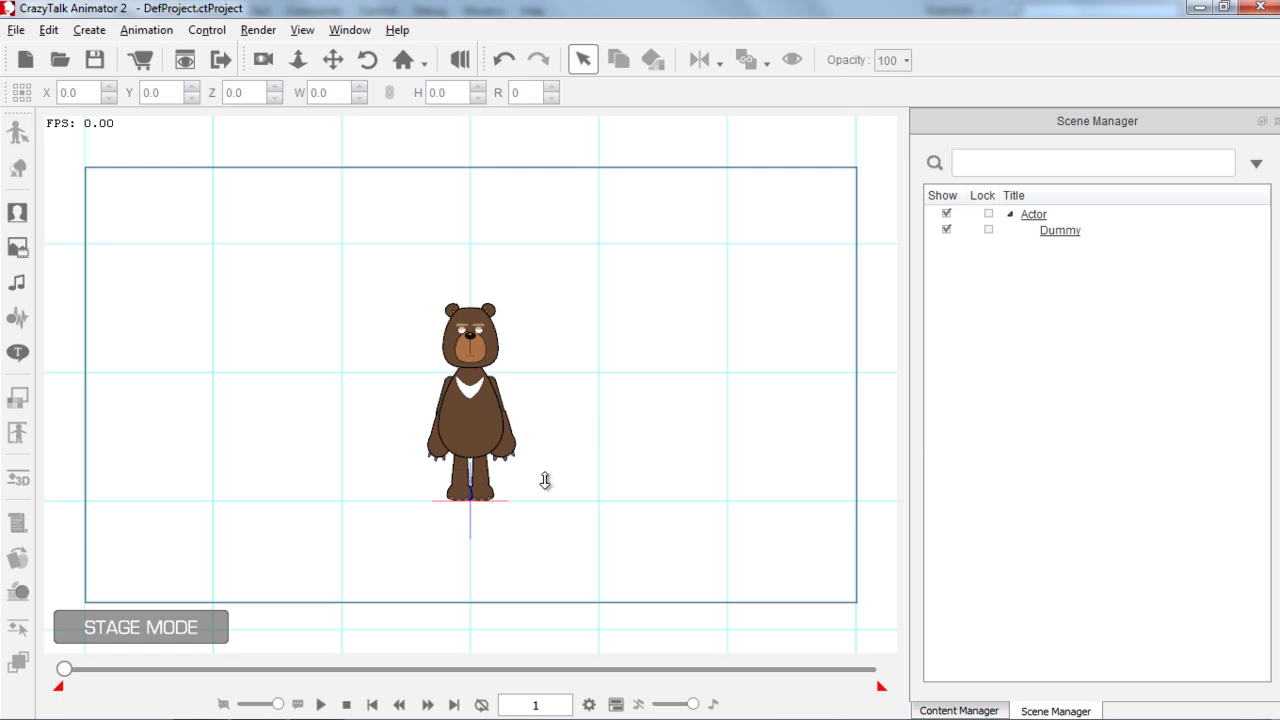
scroll(543, 543, "up", 3)
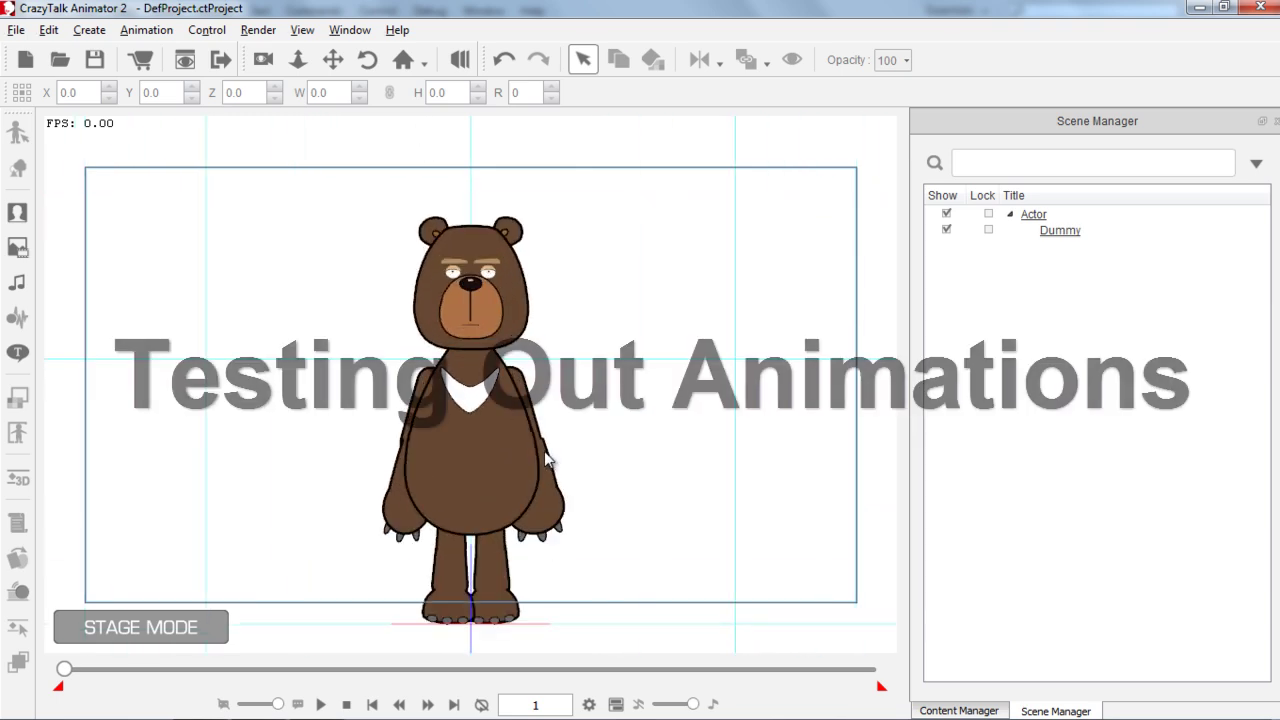
left_click(478, 422)
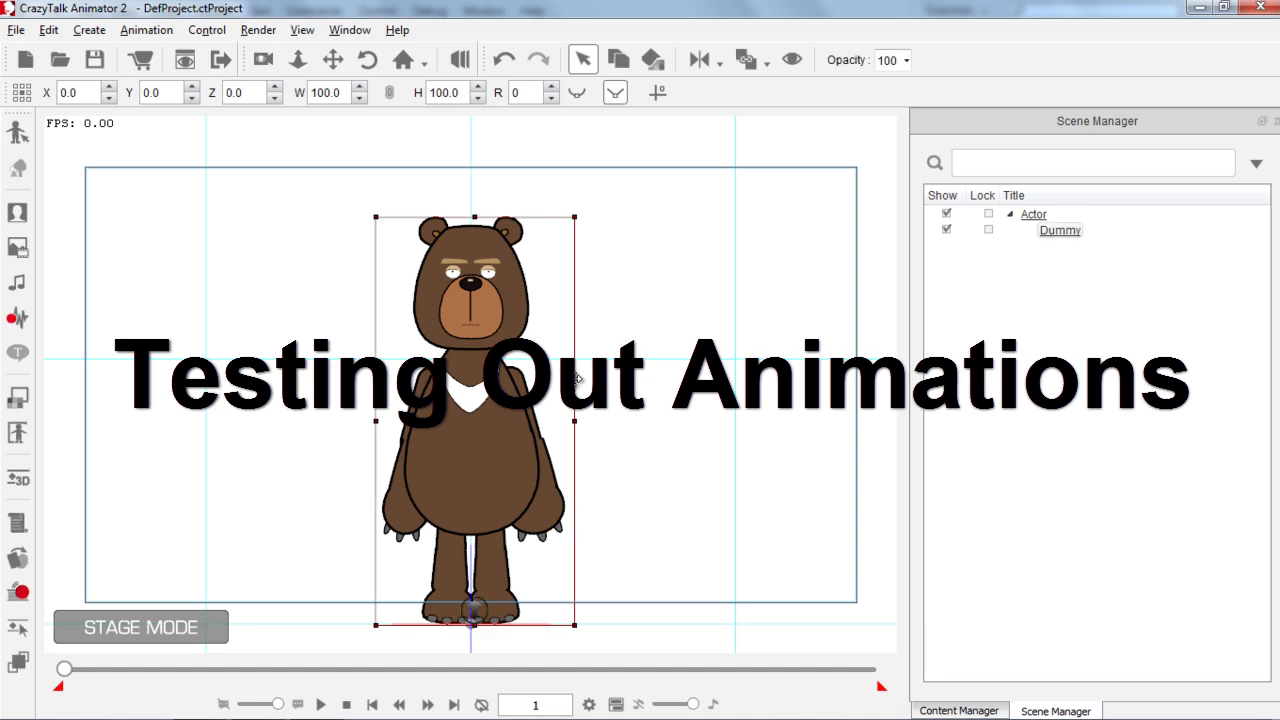
Step: Apply the Gymnastic motion template from the 3D 05_Dance animations to the bear
left_click(972, 705)
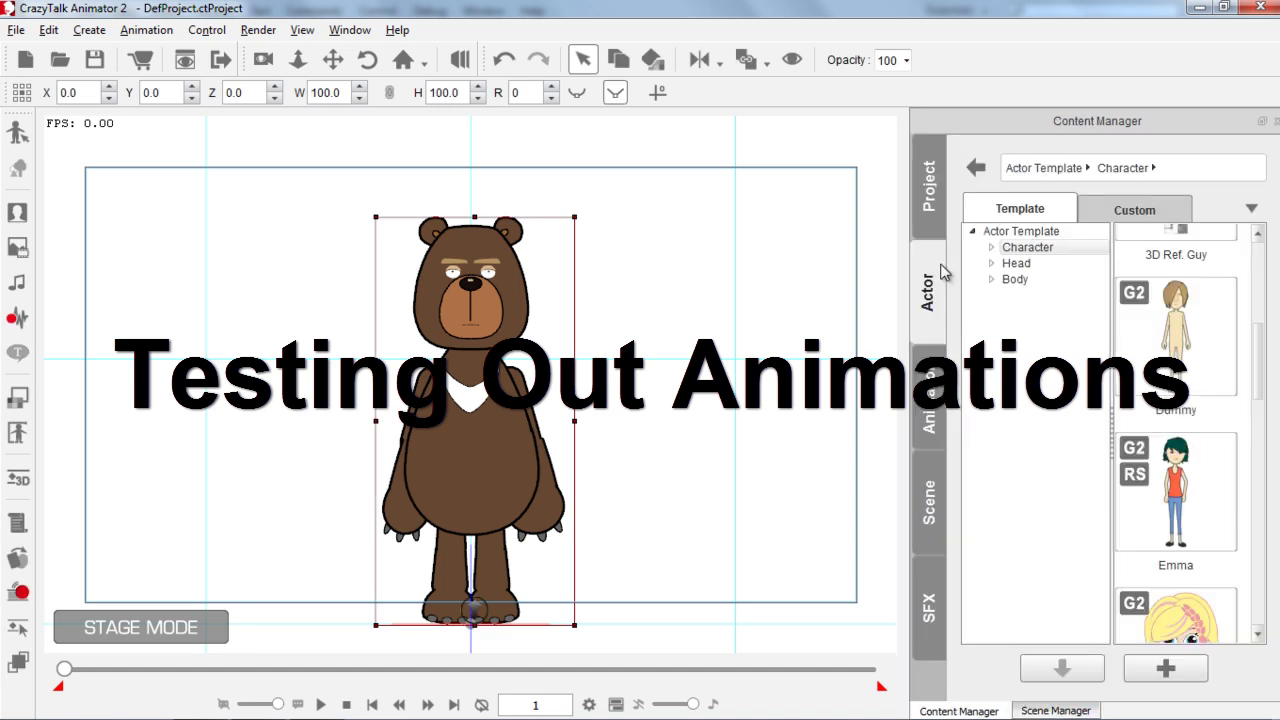
left_click(930, 410)
left_click(991, 247)
left_click(1011, 264)
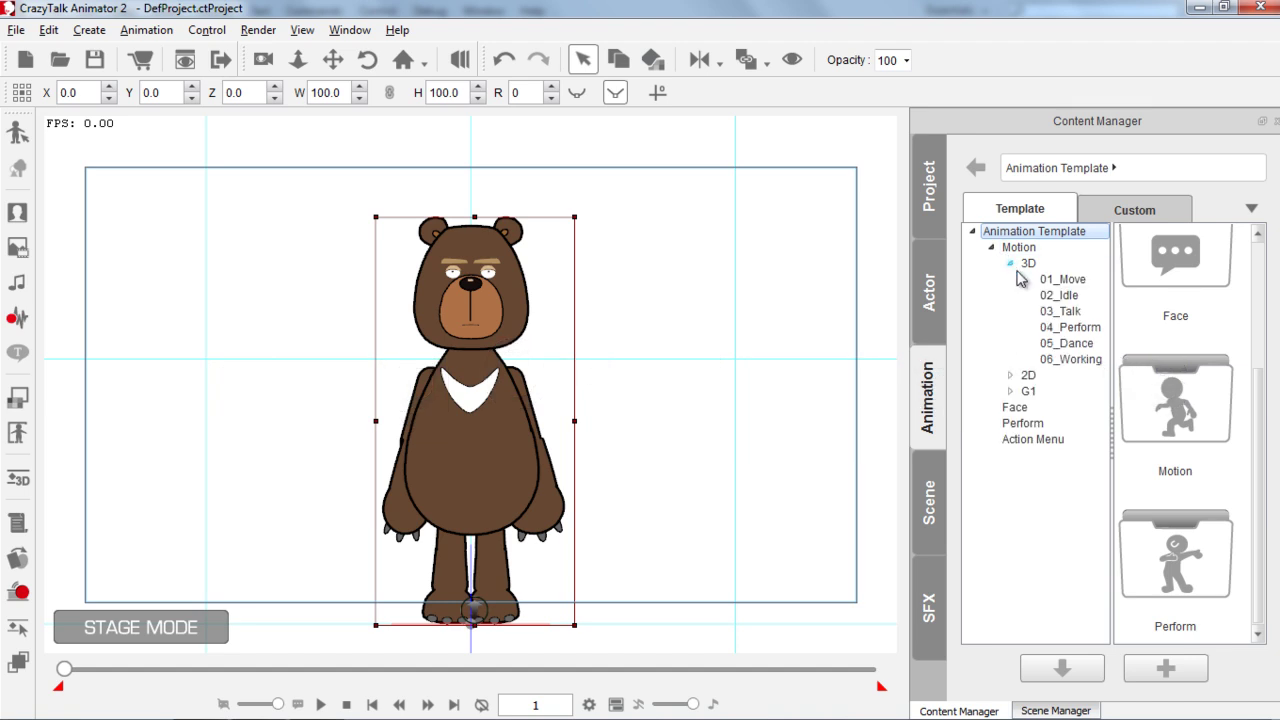
left_click(1075, 345)
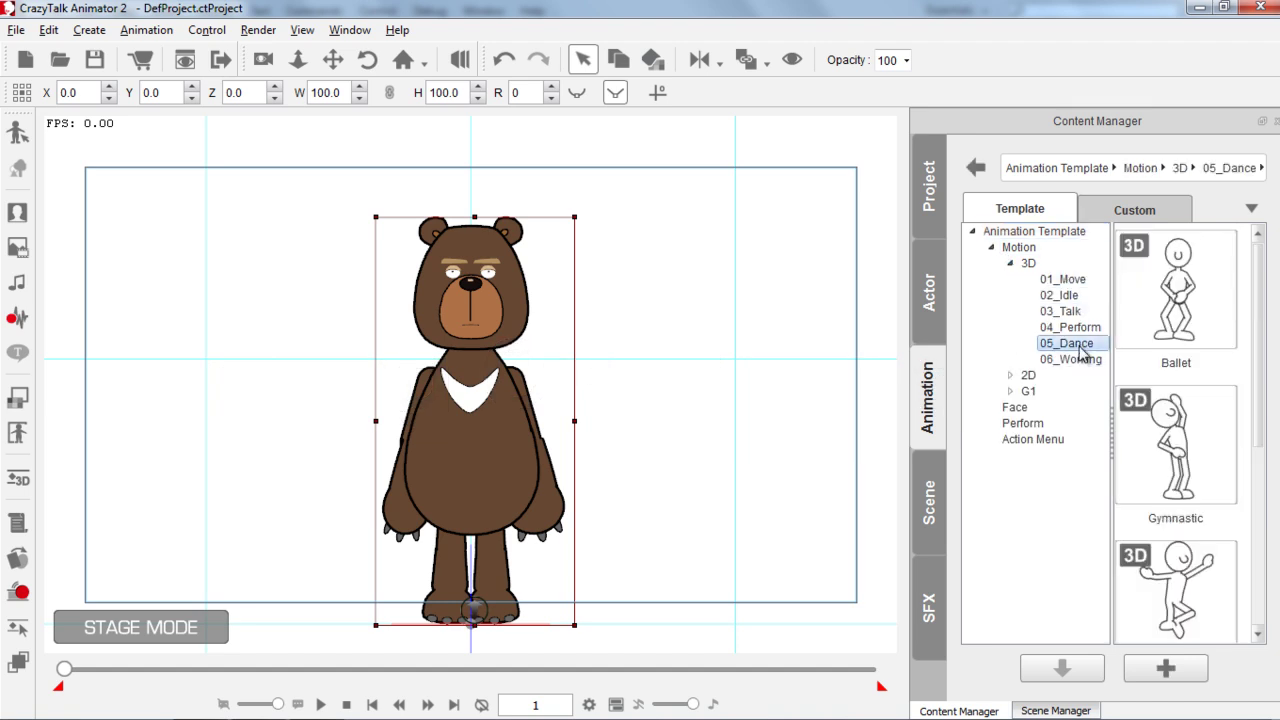
double_click(1190, 431)
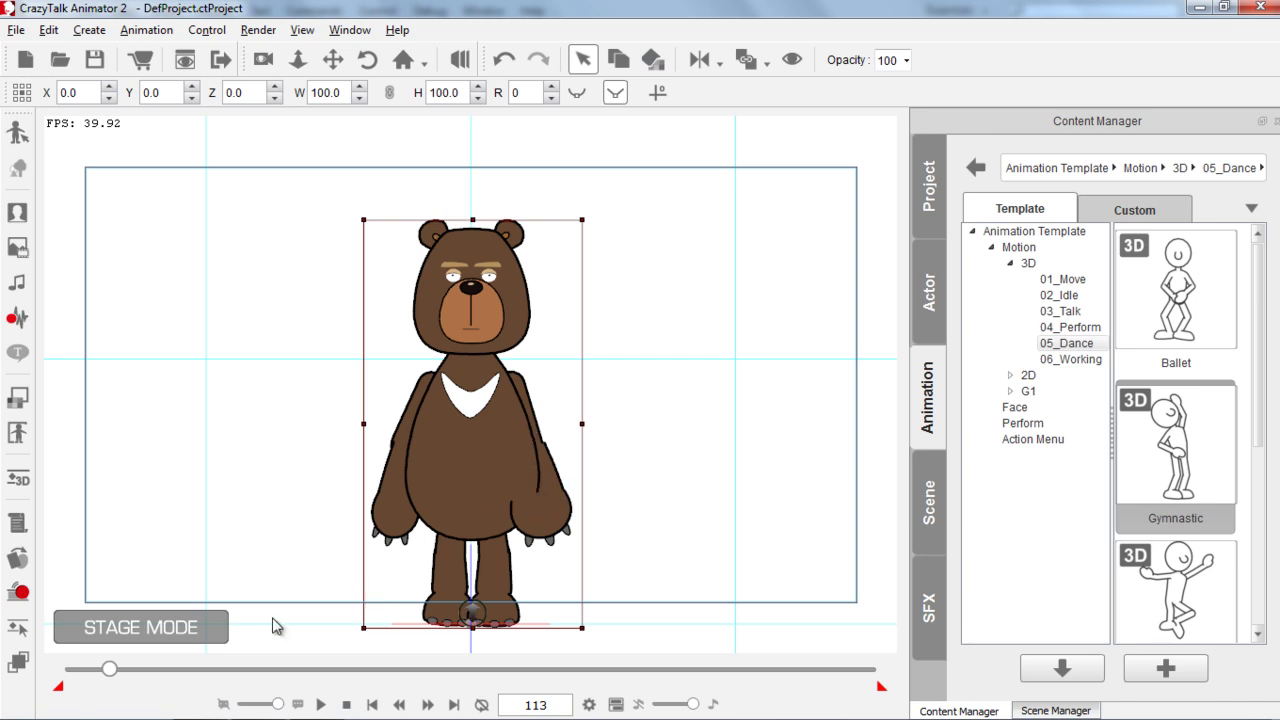
Step: At frame 1, send the bear's left hand behind its body with the Layer Editor
left_click_drag(110, 669, 60, 672)
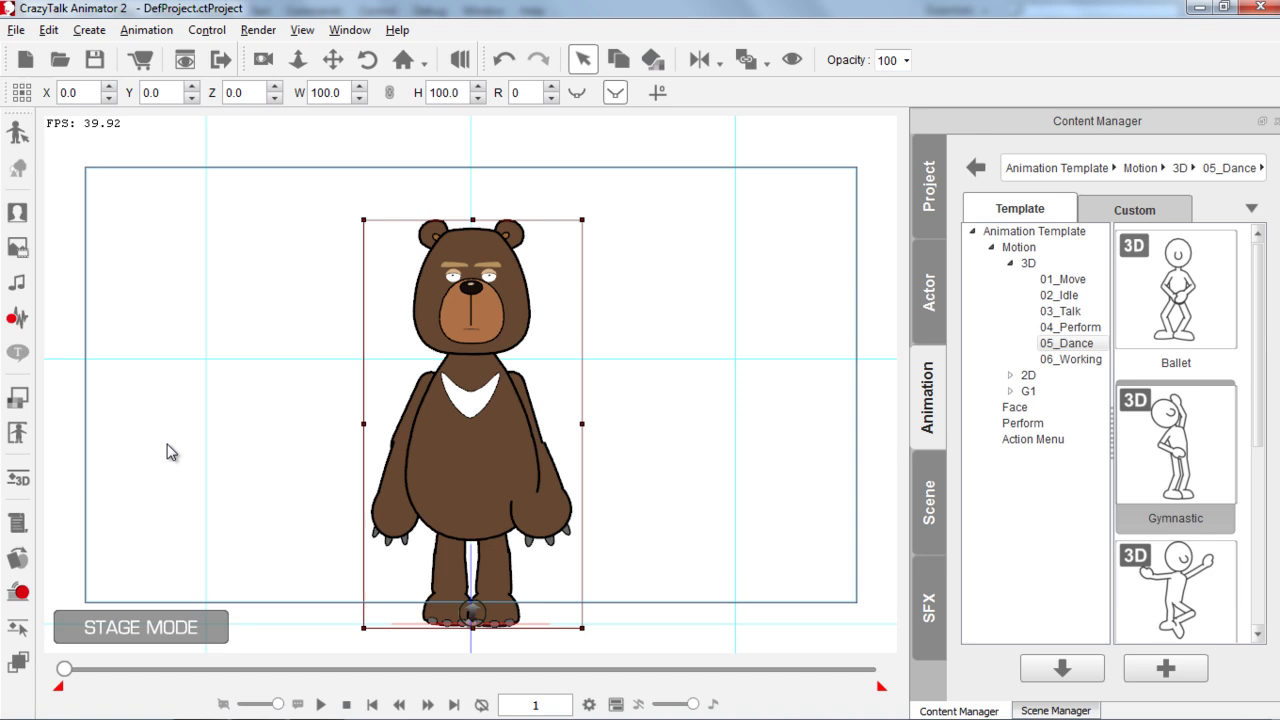
left_click(17, 662)
left_click(575, 518)
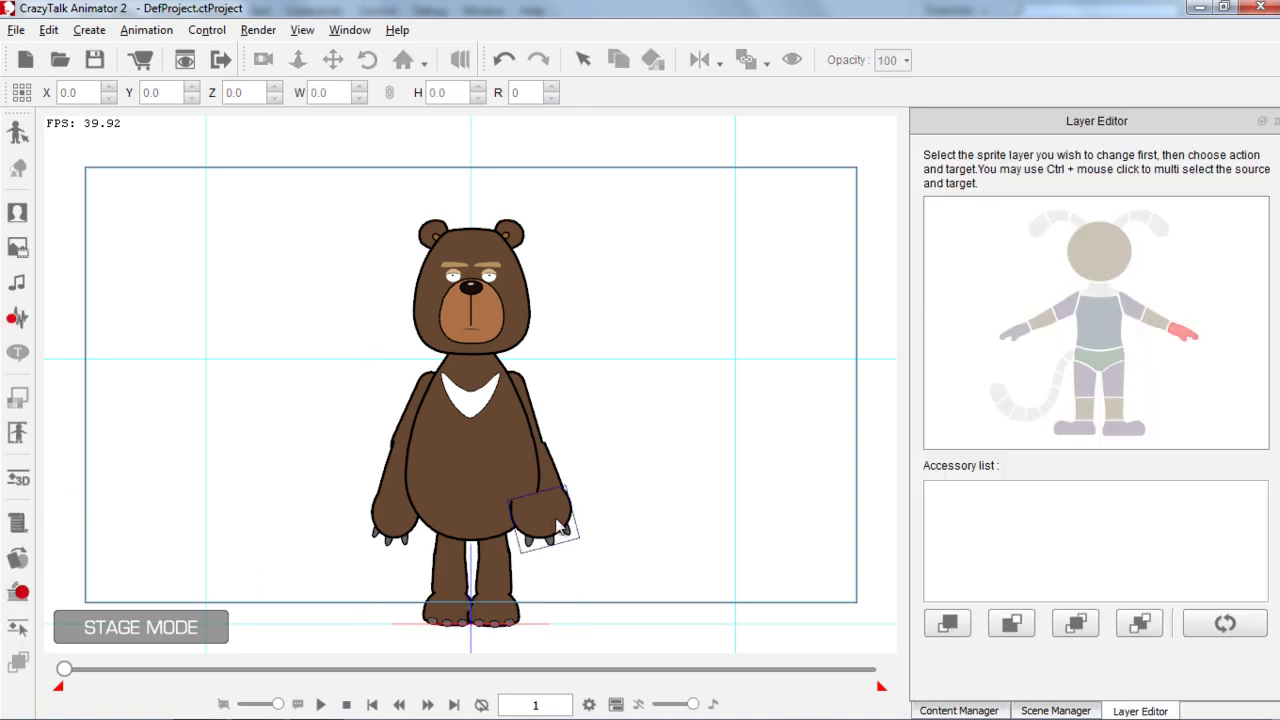
left_click(1009, 624)
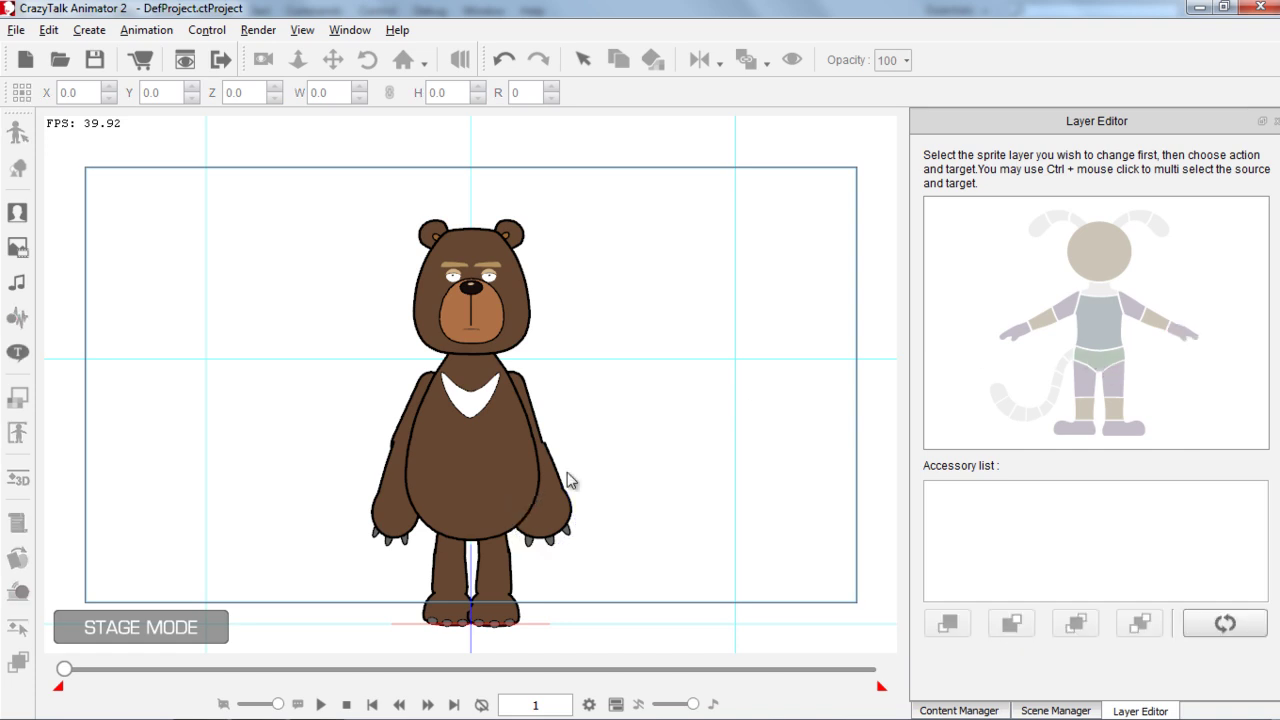
Step: Play the Gymnastic animation from the start and scrub to frame 86 to check the arm layering
left_click(320, 704)
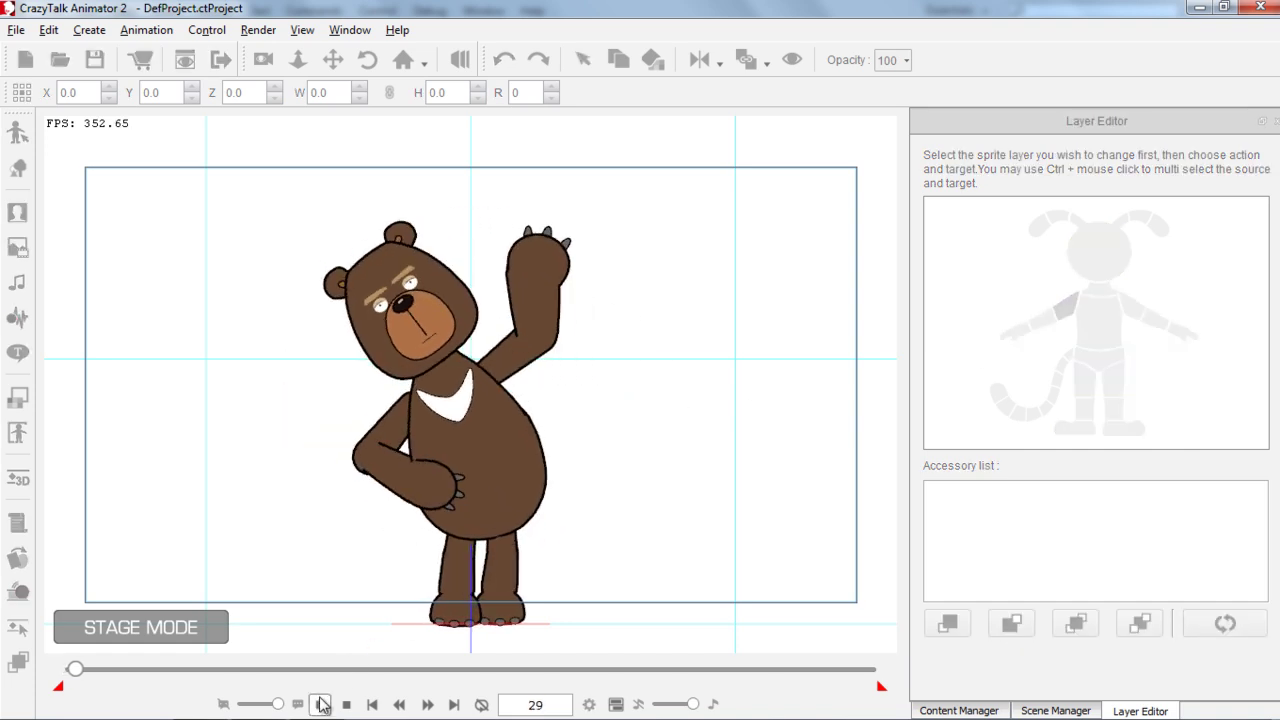
left_click(320, 704)
left_click_drag(106, 670, 99, 671)
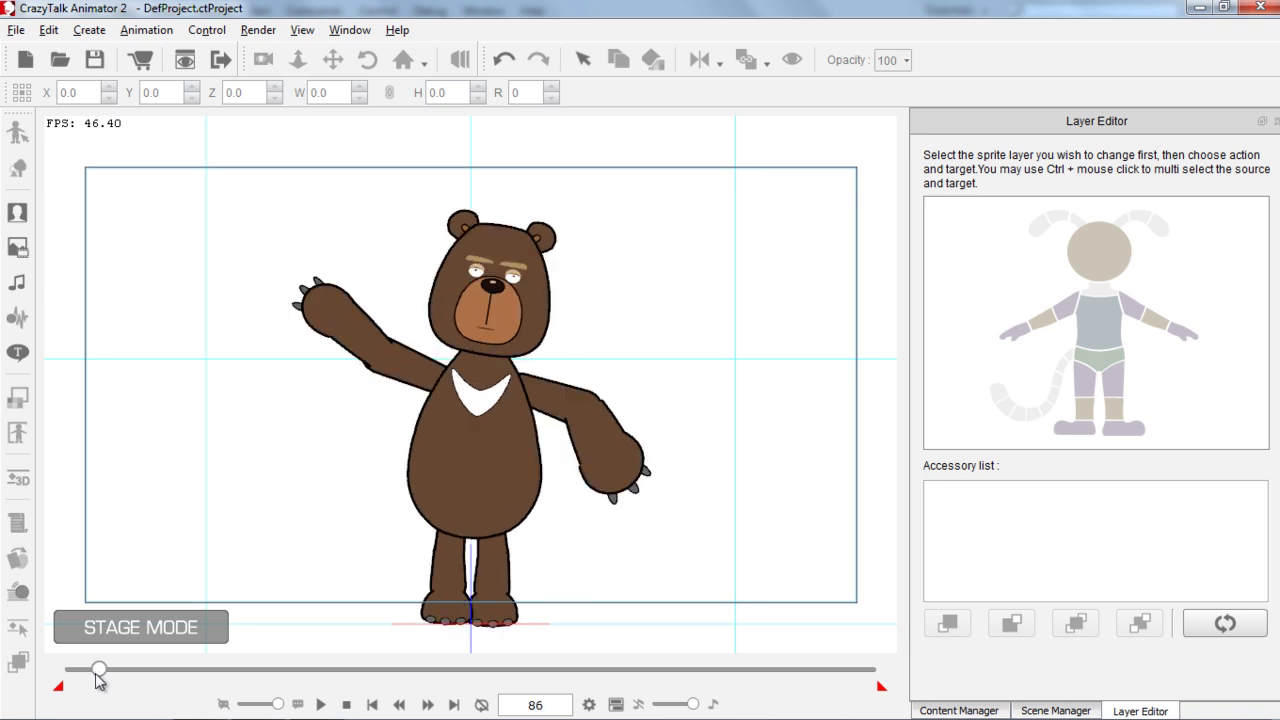
left_click_drag(99, 671, 99, 671)
Step: Show the bear's 2D Motion Layer track in the timeline and bring the left hand to the front at frame 59
key("F3")
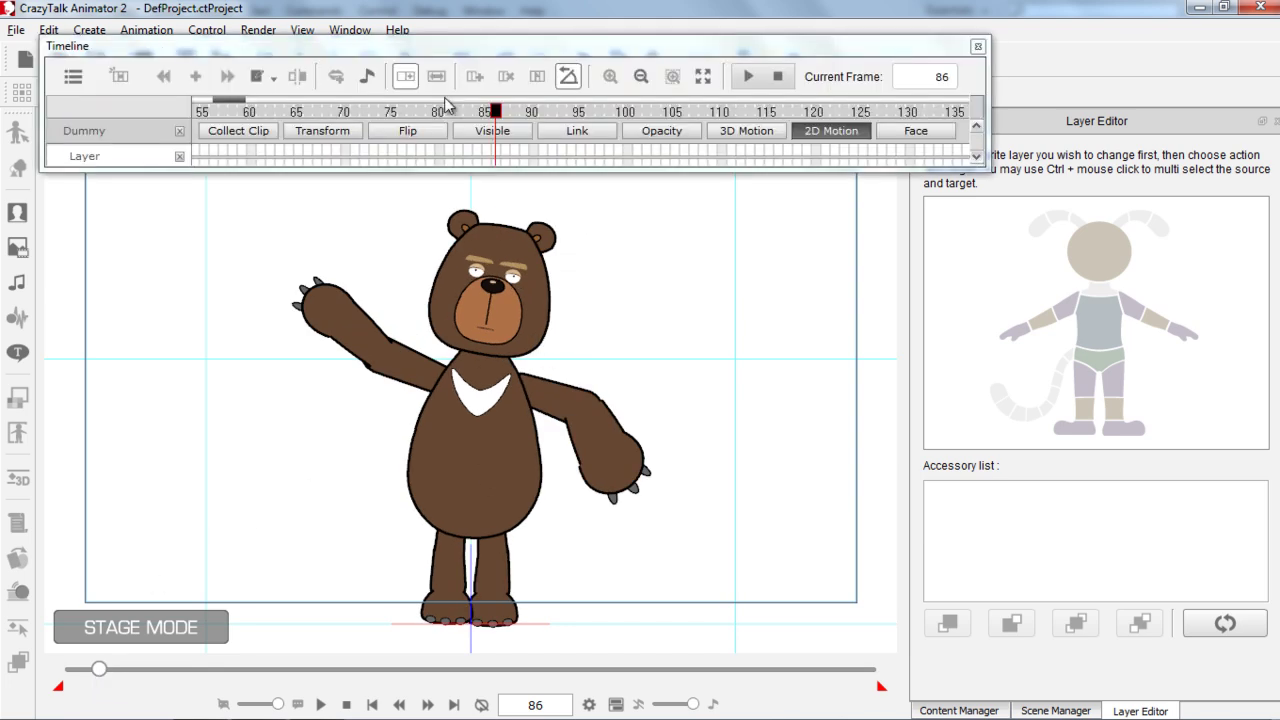
left_click(836, 140)
left_click_drag(497, 112, 240, 112)
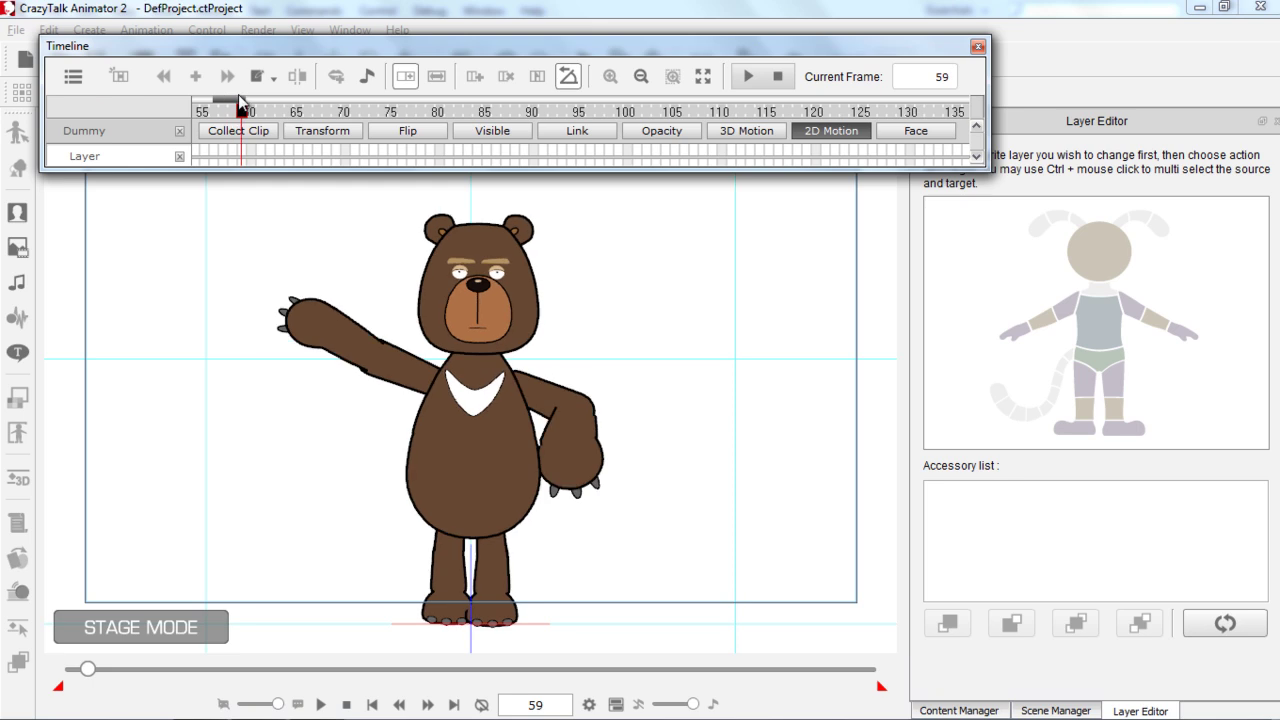
left_click(1181, 340)
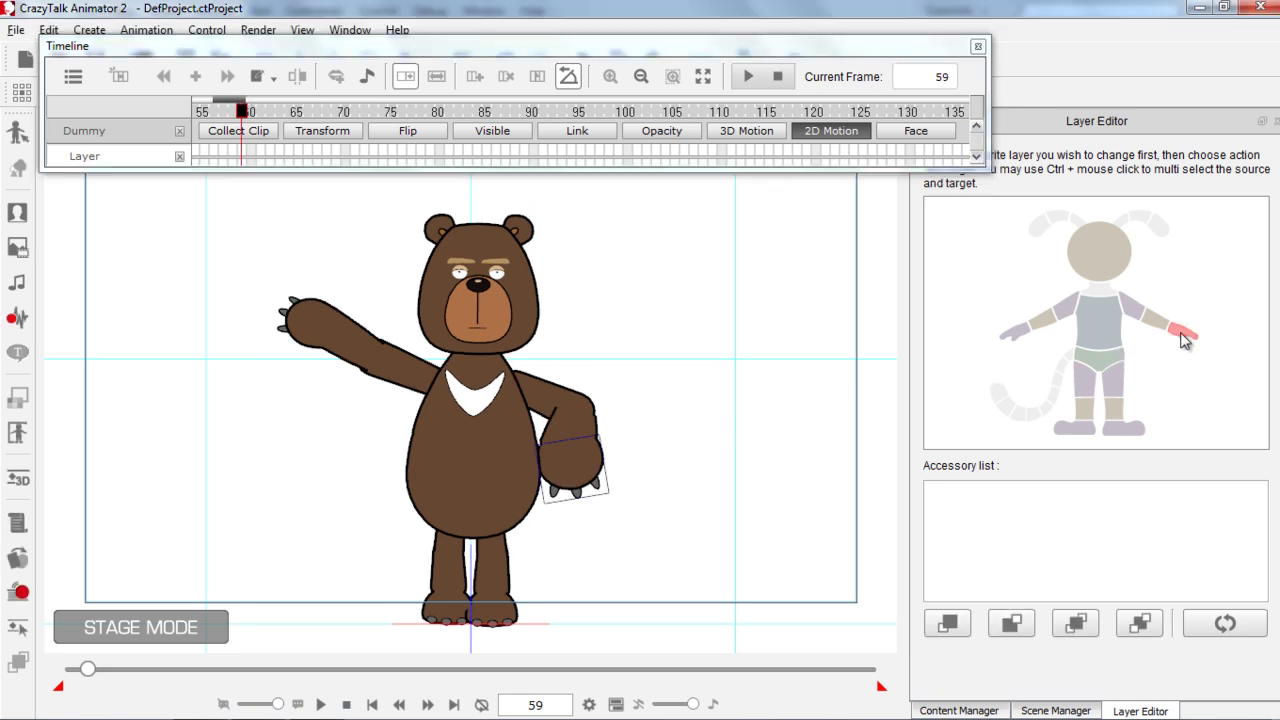
left_click(948, 625)
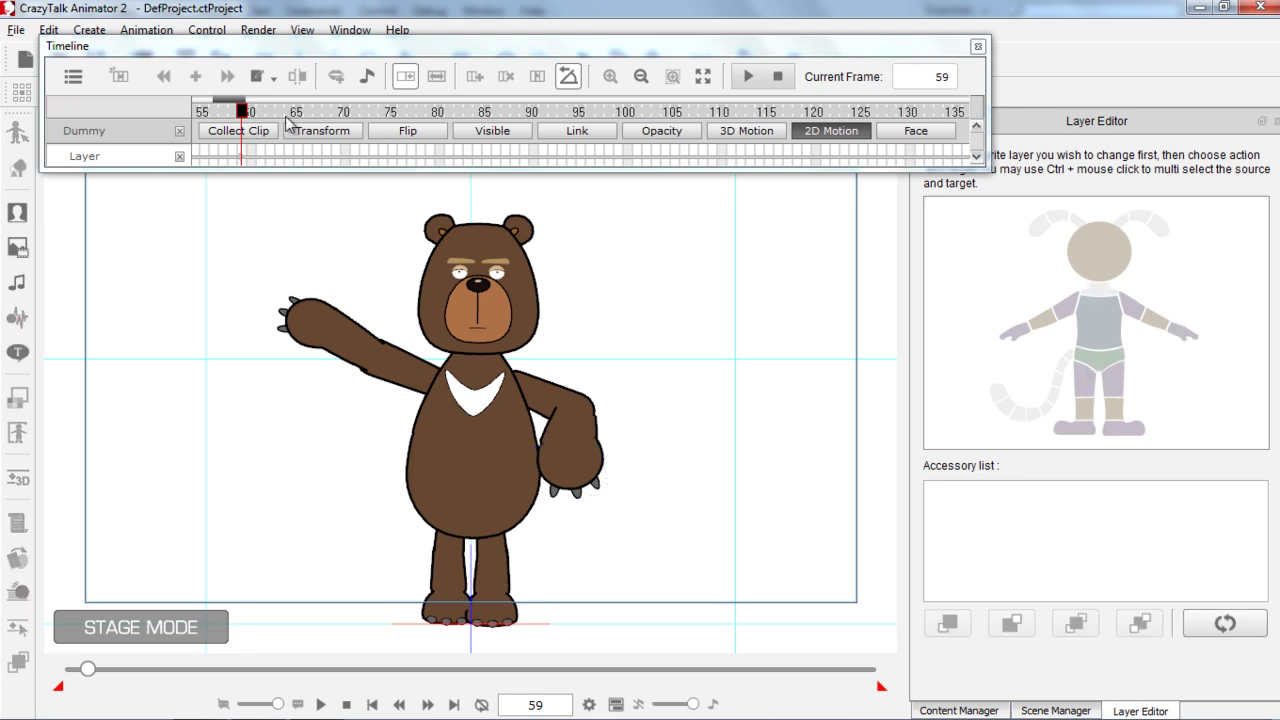
mouse_move(245, 112)
left_mouse_down()
mouse_move(289, 114)
mouse_move(306, 131)
mouse_move(245, 118)
left_mouse_up()
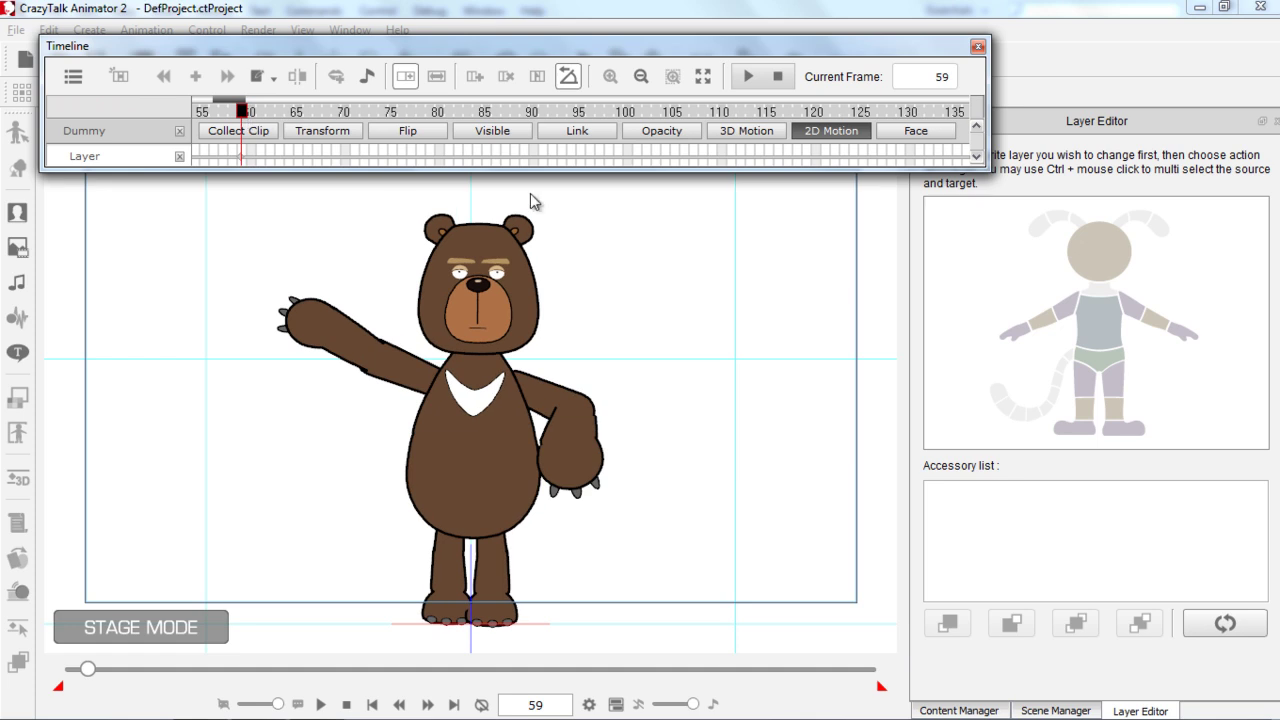
left_click(1178, 340)
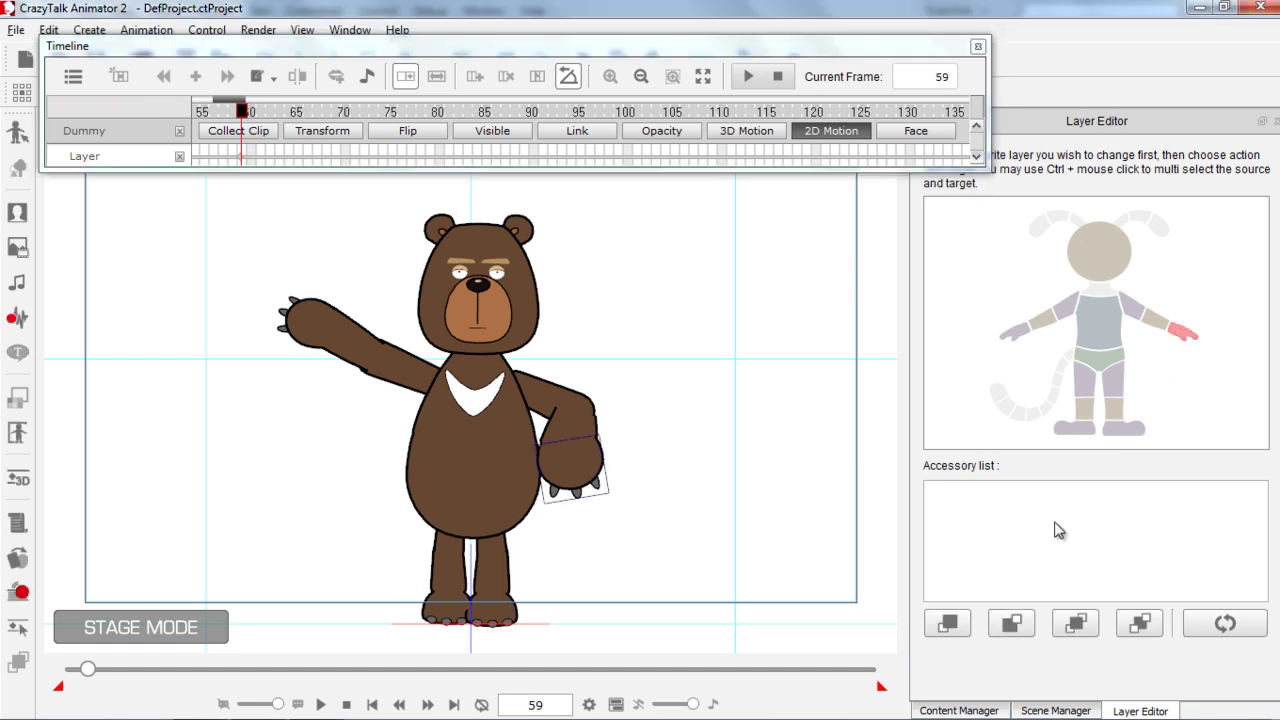
left_click(950, 625)
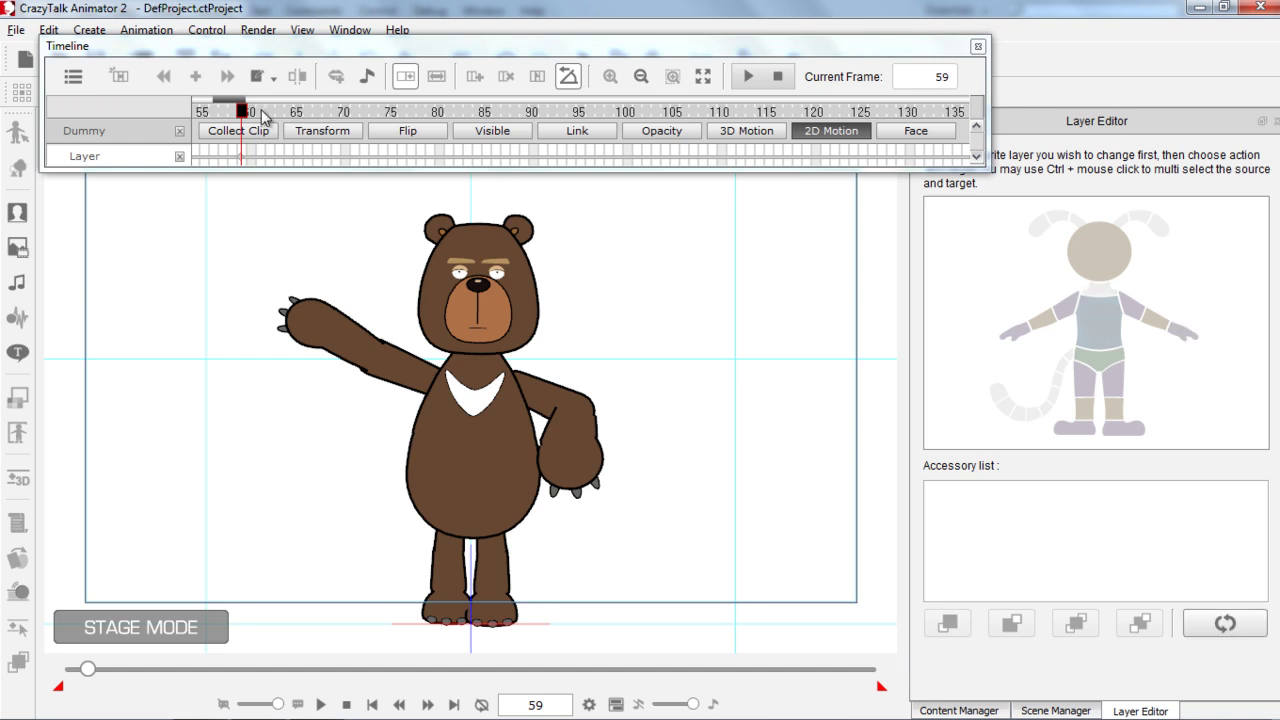
mouse_move(243, 112)
left_mouse_down()
mouse_move(320, 114)
mouse_move(243, 112)
left_mouse_up()
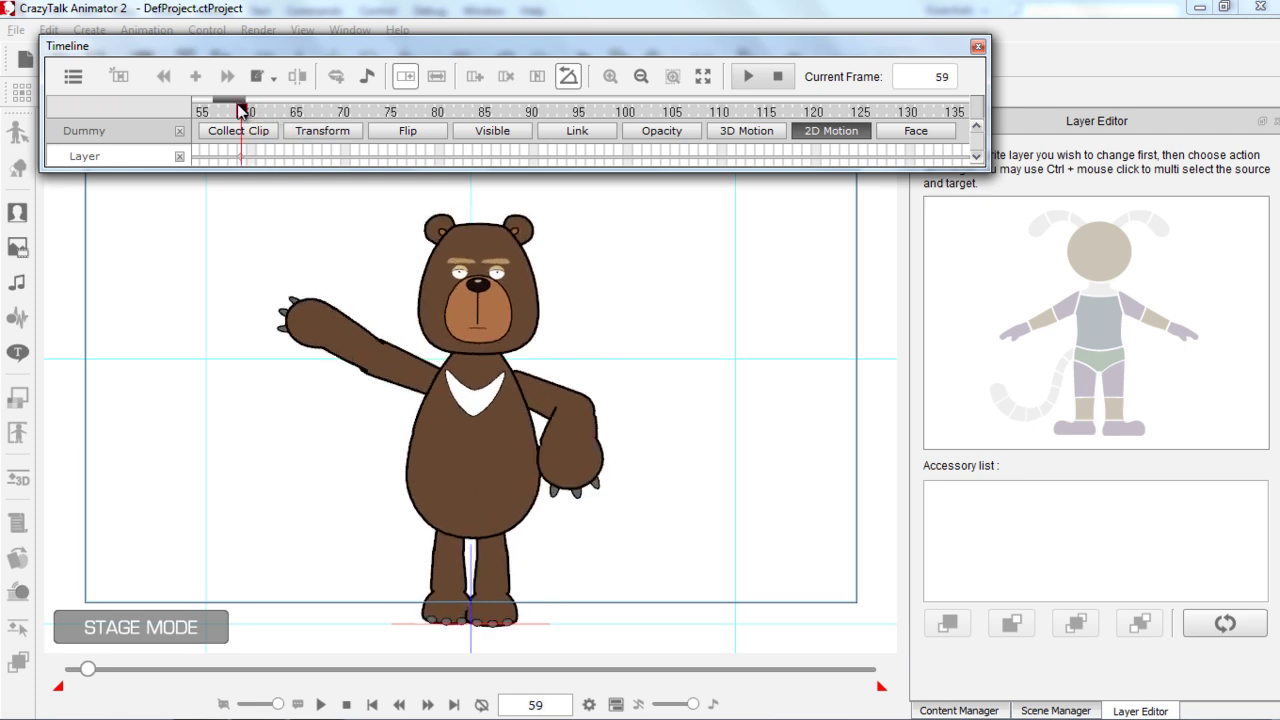
Step: Show the 3D Motion tracks, open the 3D Motion Key Editor and examine the skeleton's arm pose from the side through frame 72
left_click(745, 132)
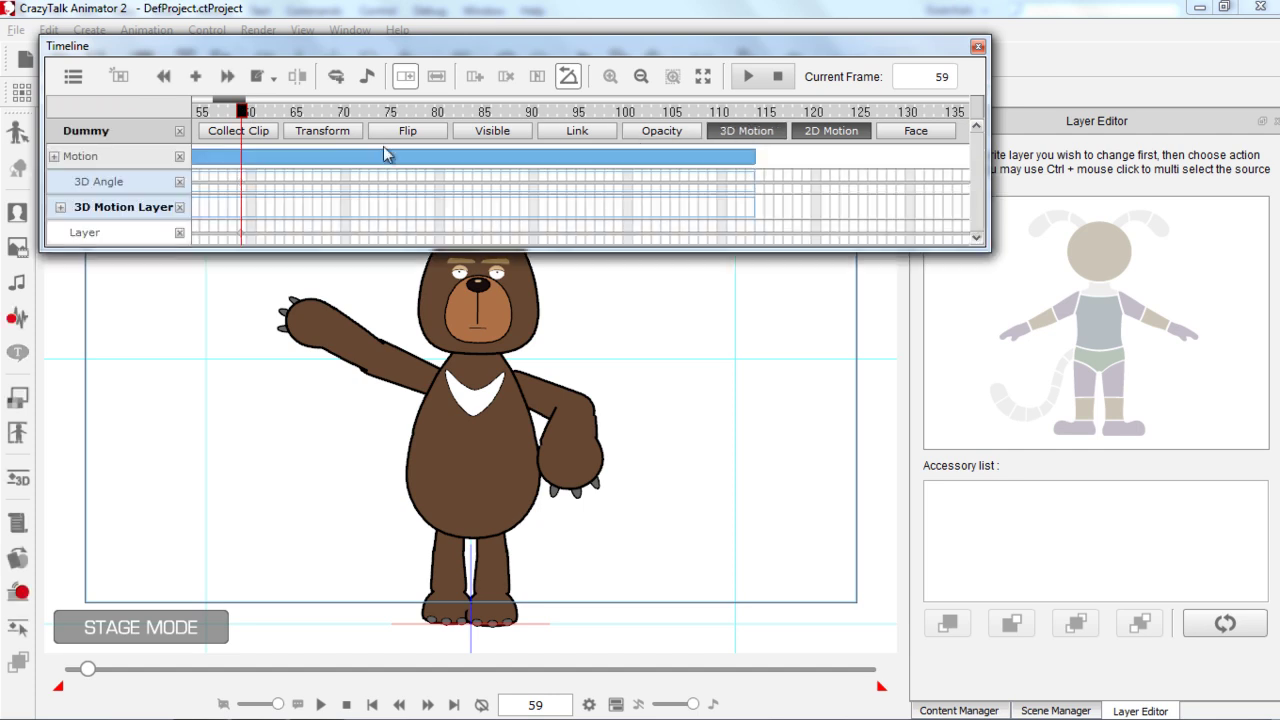
left_click(243, 211)
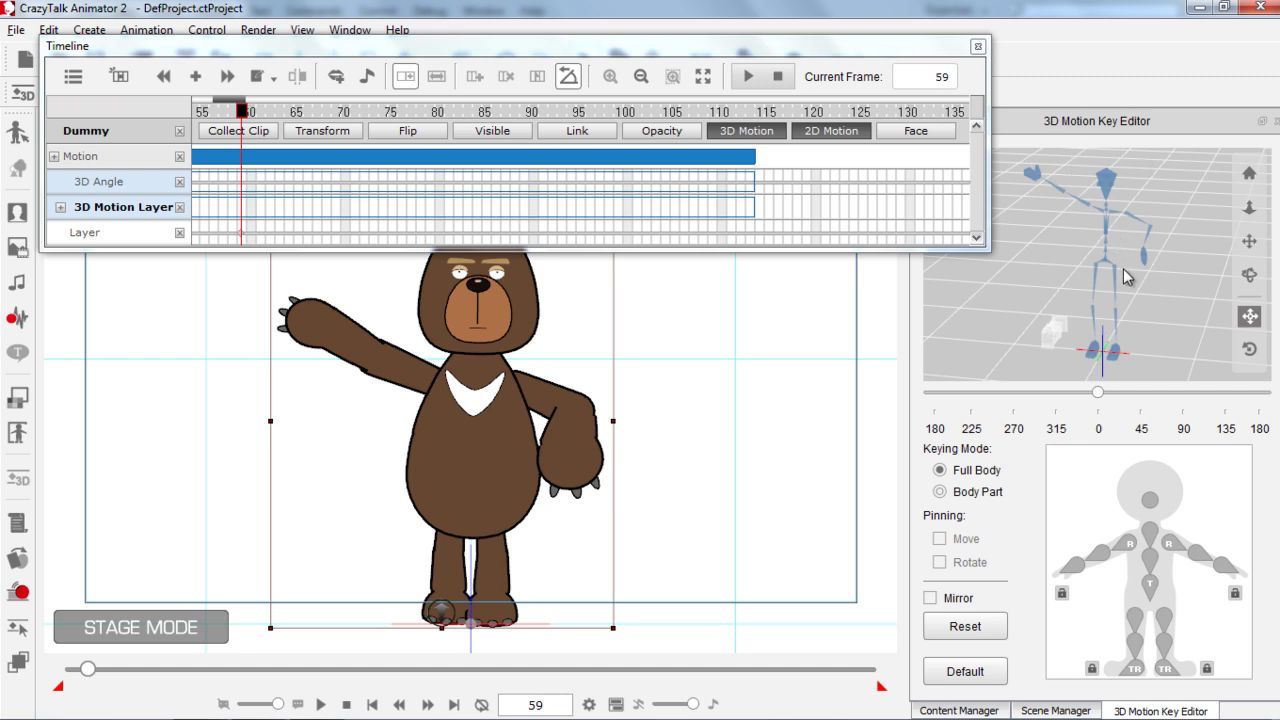
left_click_drag(1165, 263, 1094, 236)
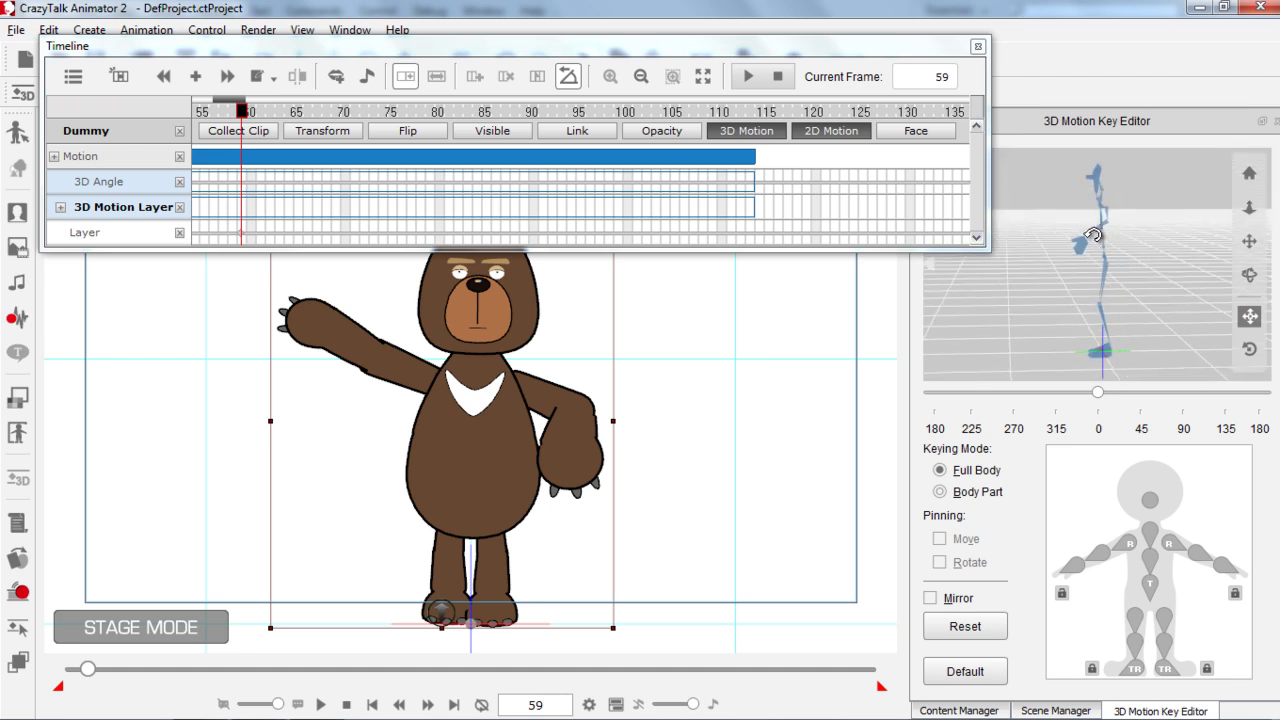
left_click_drag(1144, 306, 1054, 302)
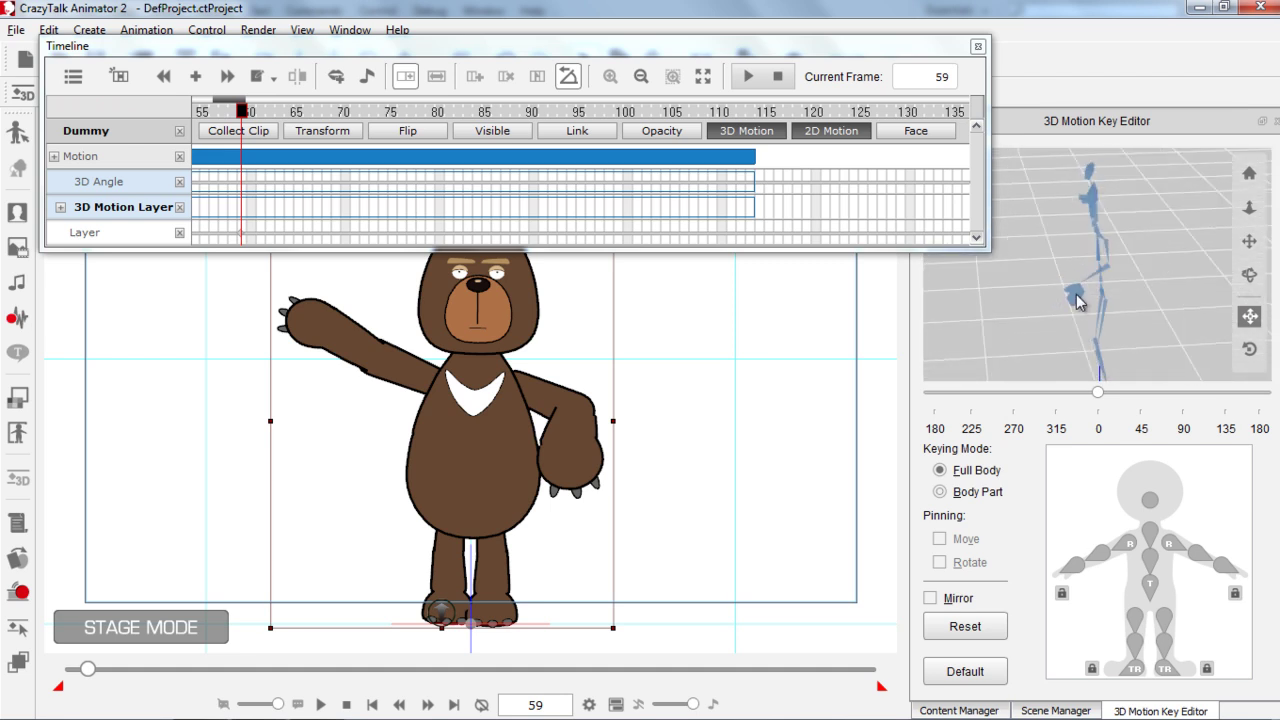
left_click_drag(1123, 304, 1093, 276)
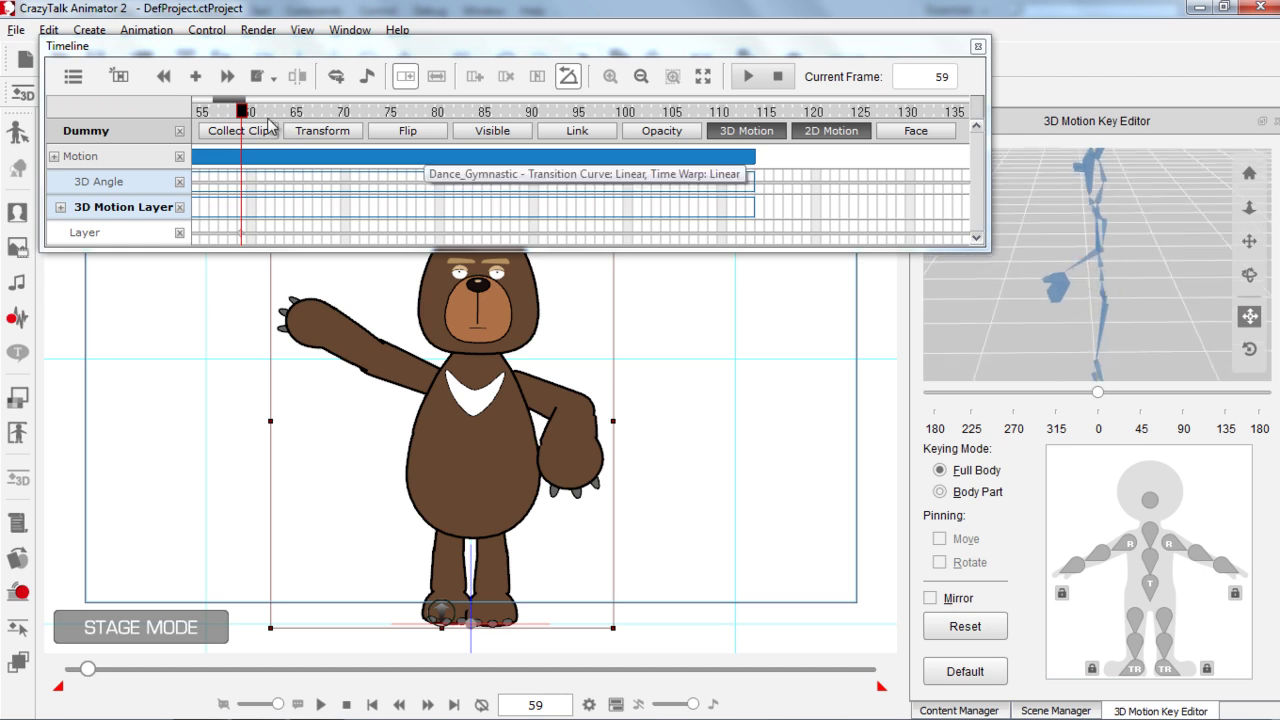
left_click_drag(244, 113, 279, 113)
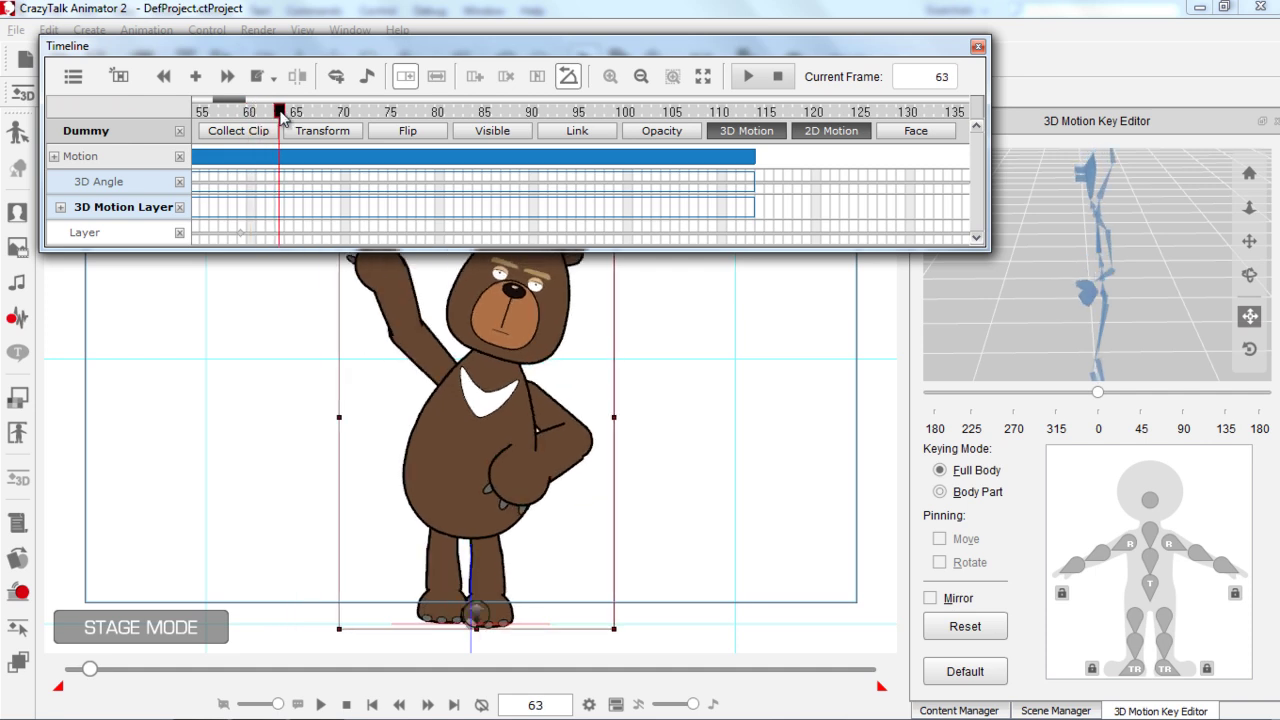
left_click_drag(279, 113, 366, 120)
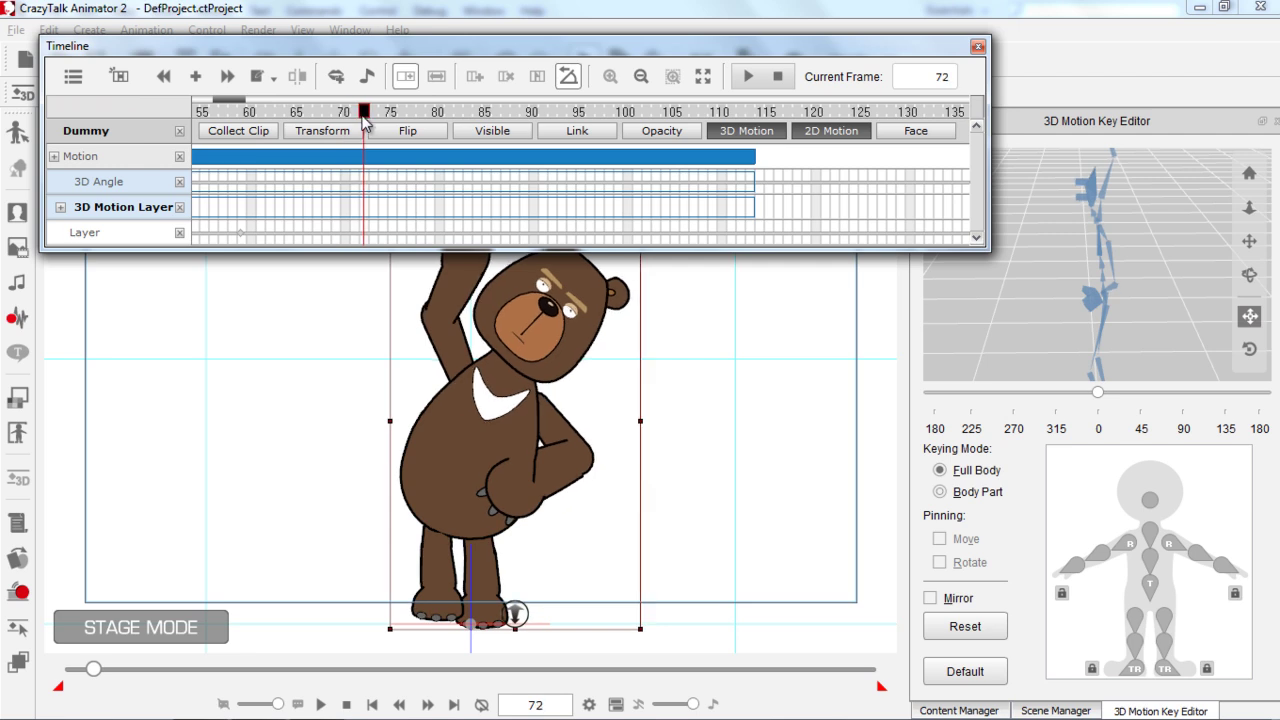
Step: Add a 3D Motion Layer key at frame 59 and move the bear's left hand forward at frame 70 in the 3D Motion Key Editor
left_click(243, 206)
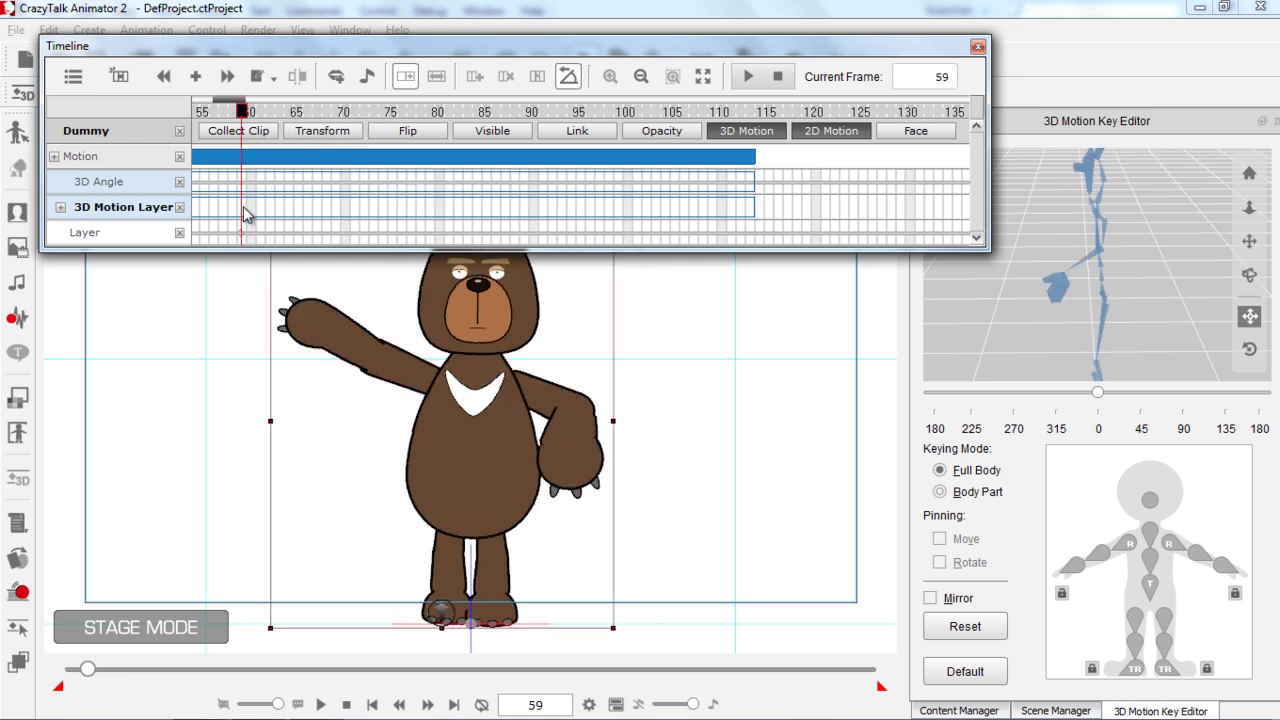
left_click(245, 210)
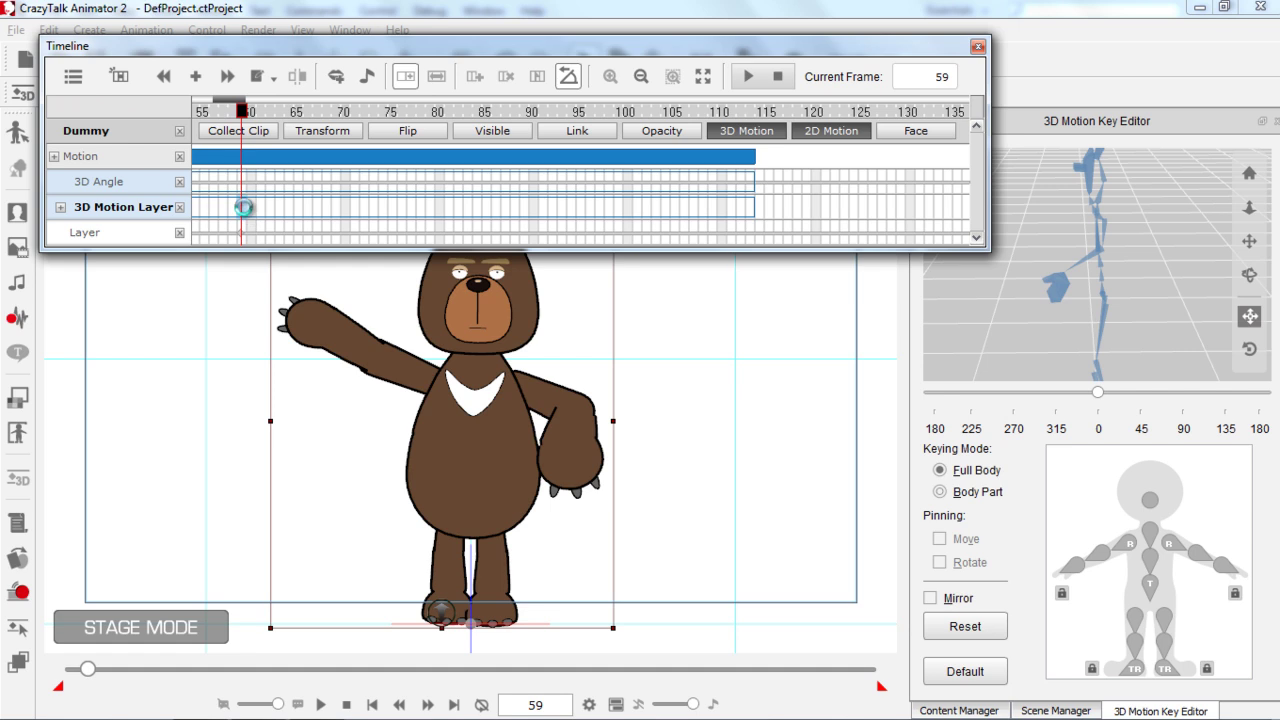
left_click(345, 113)
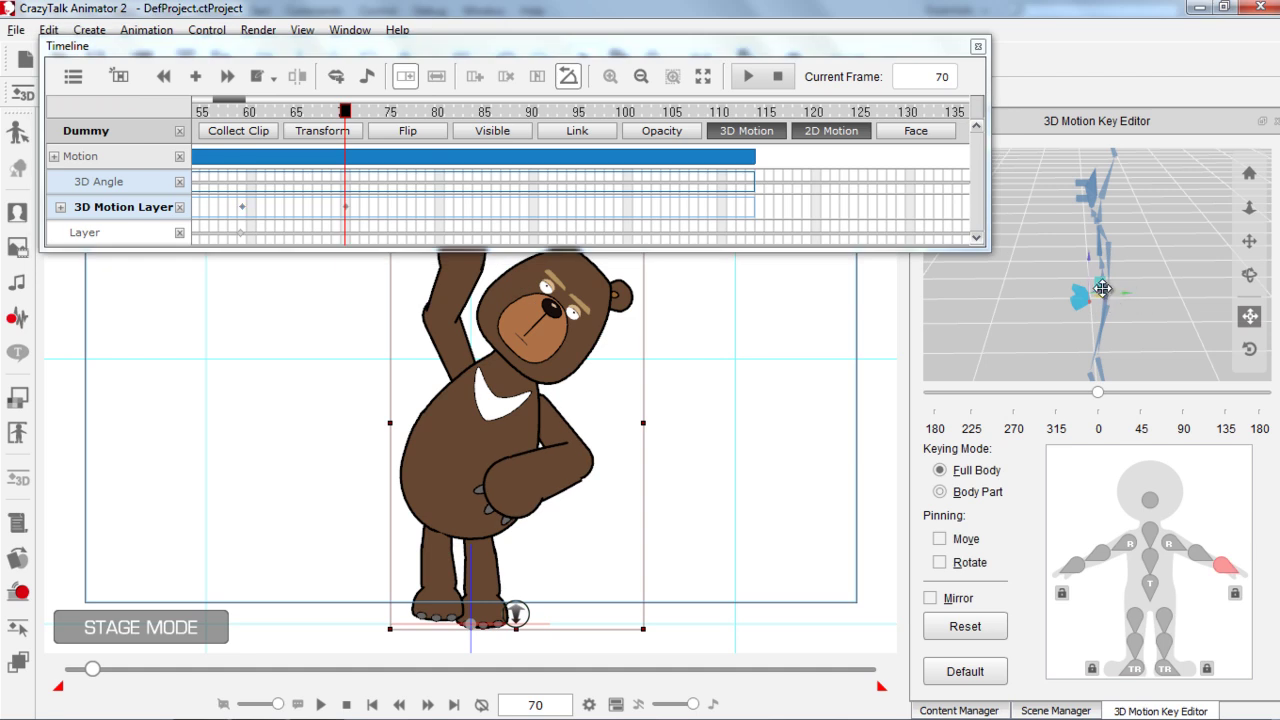
left_click(305, 113)
left_click_drag(305, 113, 348, 116)
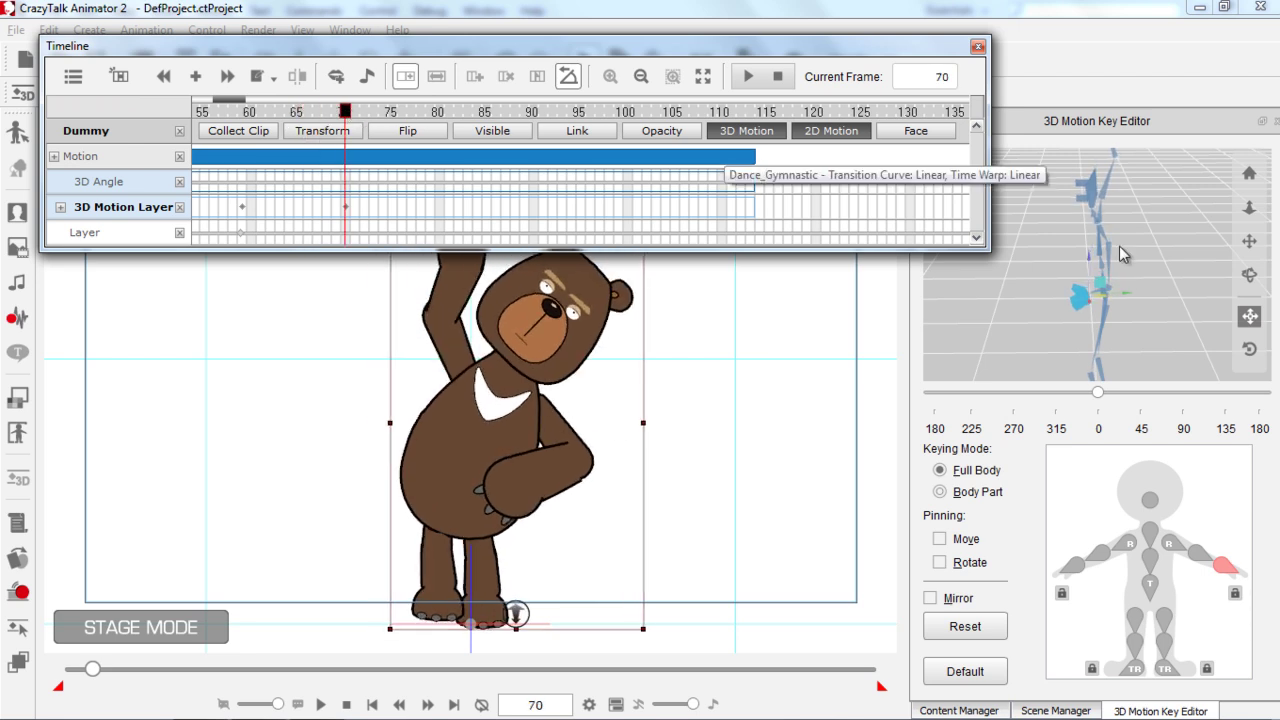
left_click_drag(1126, 296, 1108, 292)
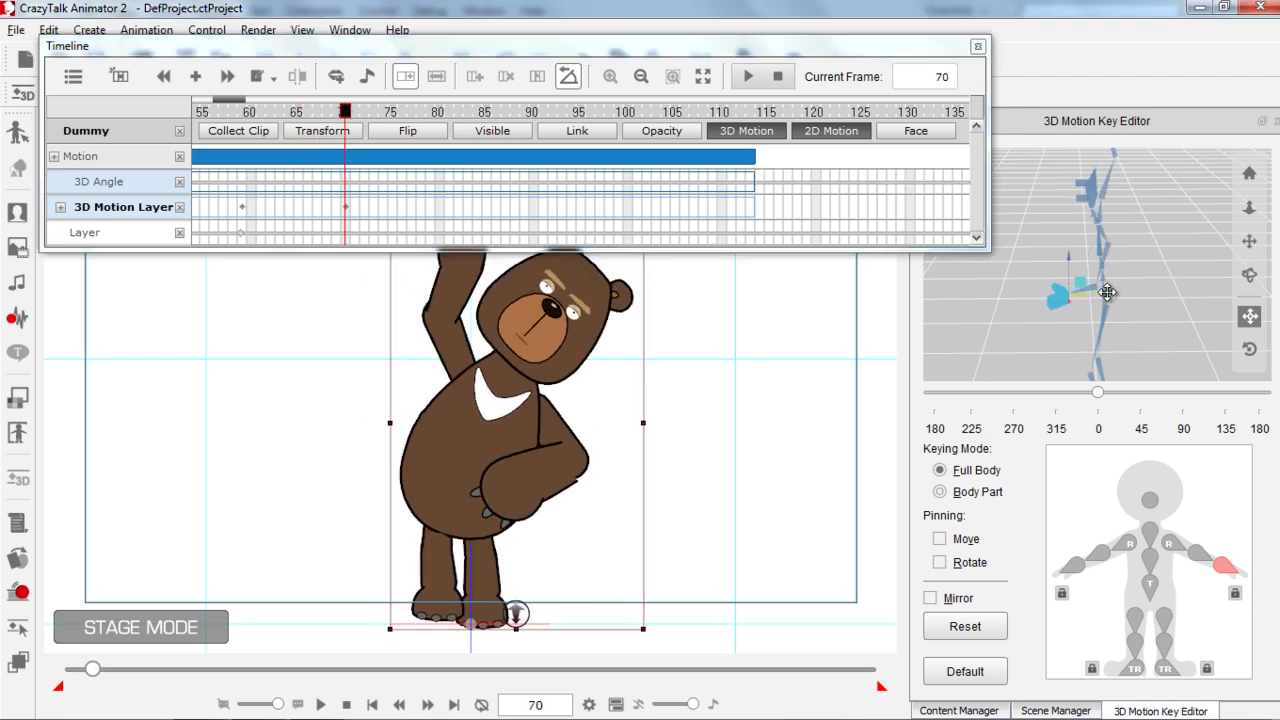
Step: Scrub to frame 91, reset the left hand's adjusted pose there and close the Timeline
left_click(336, 113)
left_click_drag(336, 113, 543, 134)
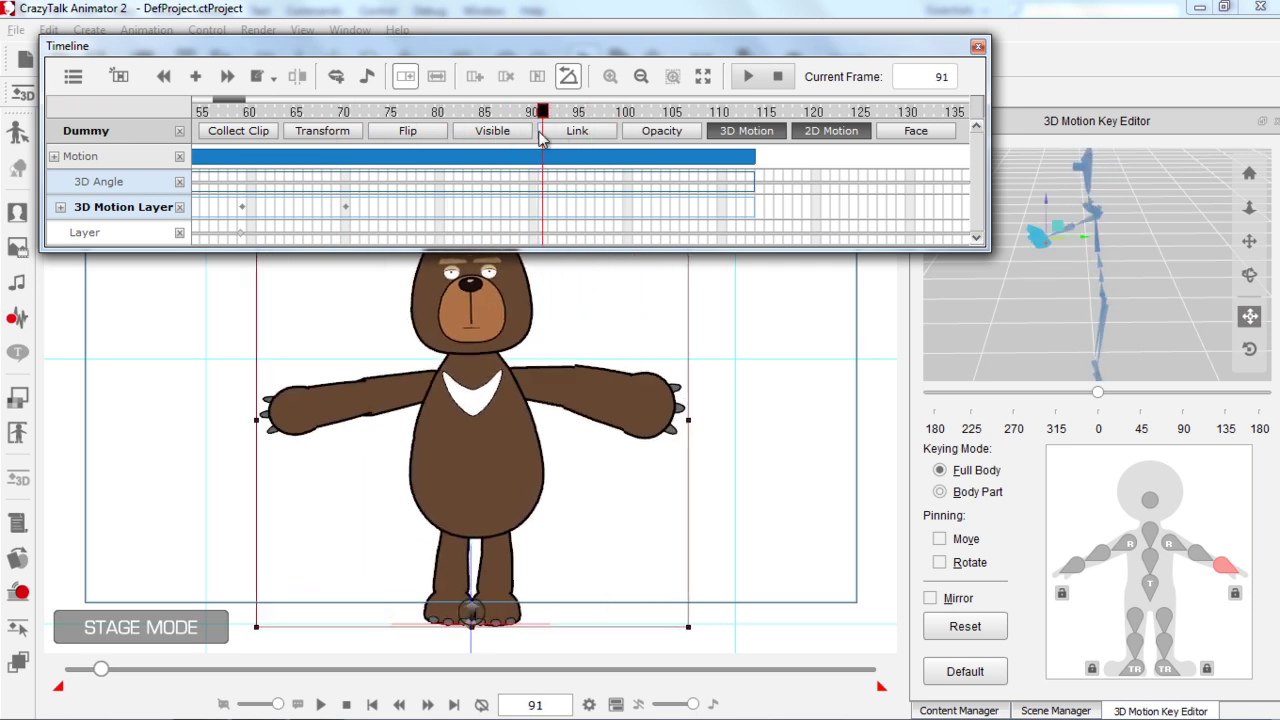
left_click(980, 625)
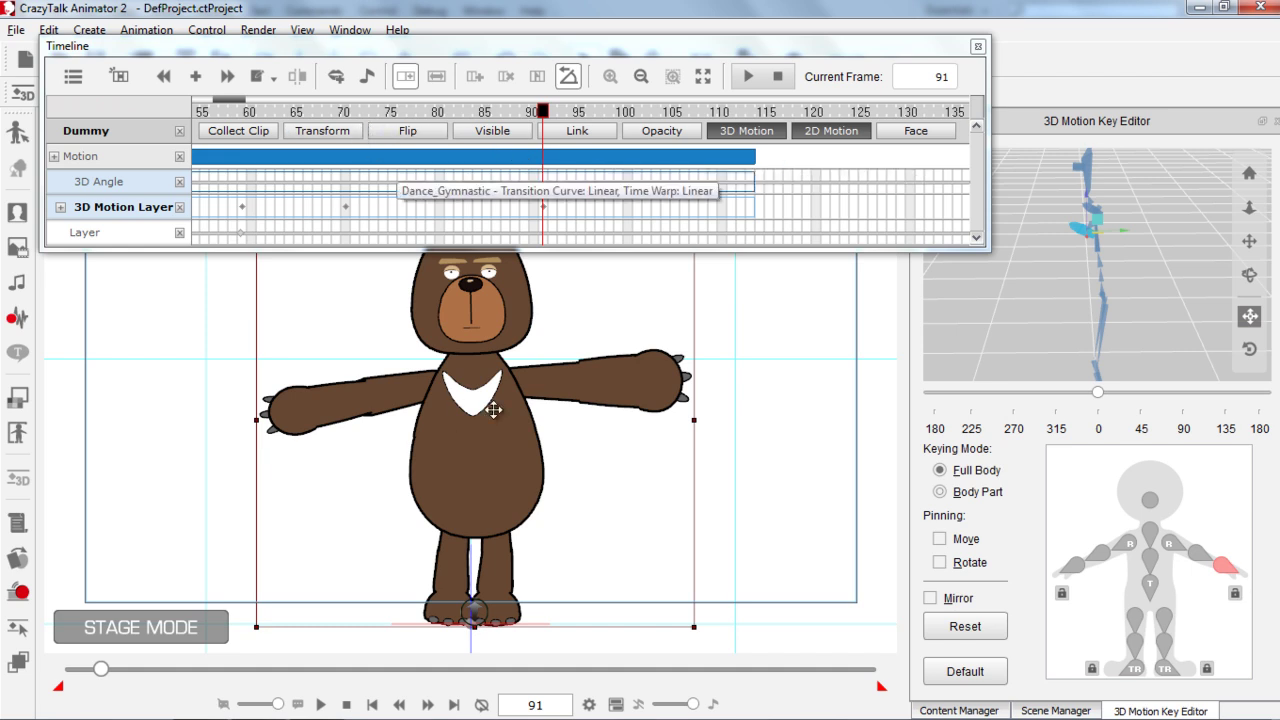
left_click(978, 47)
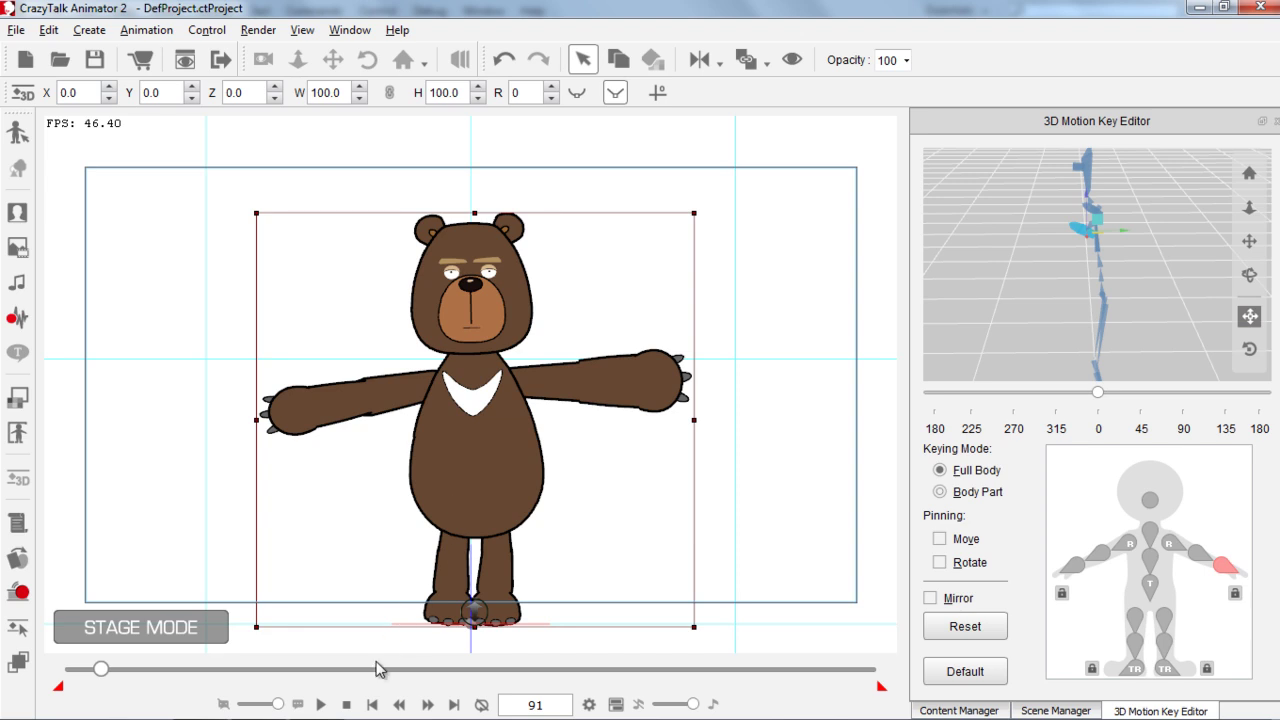
Step: Play the Gymnastic motion from the start and scrub past its end to check the left hand's layering
left_click(346, 704)
left_click(320, 704)
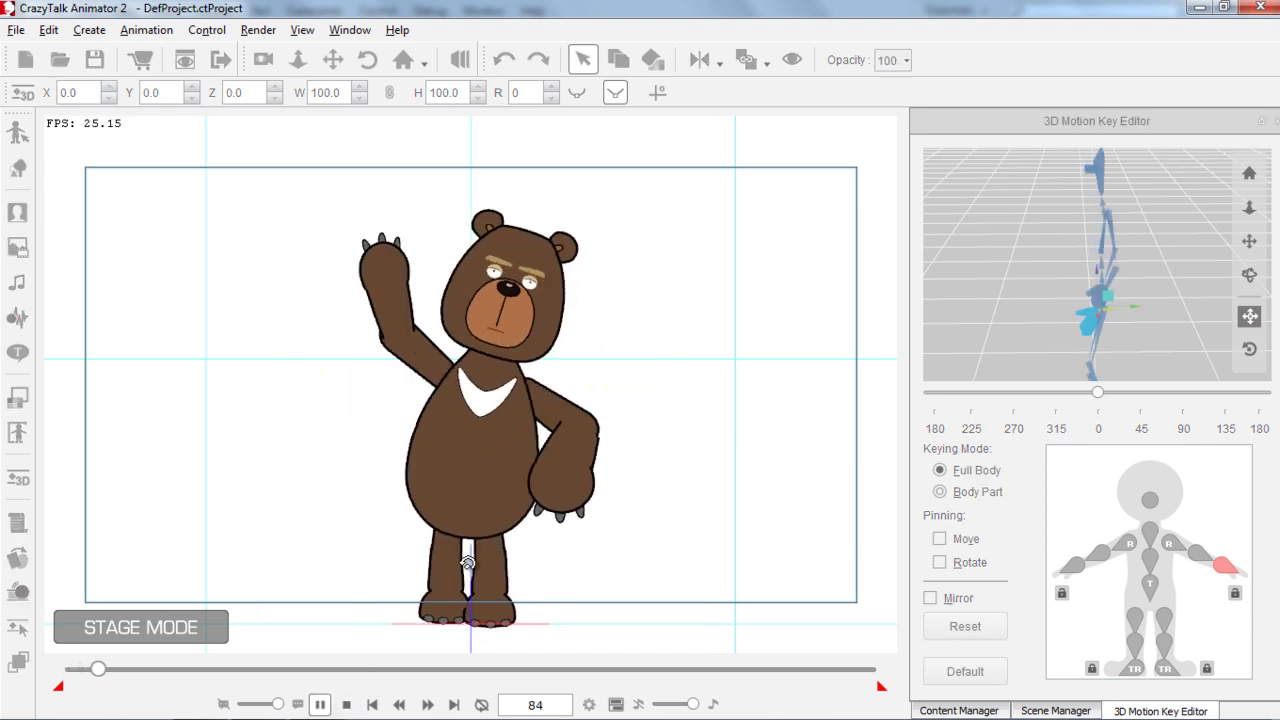
left_click(320, 704)
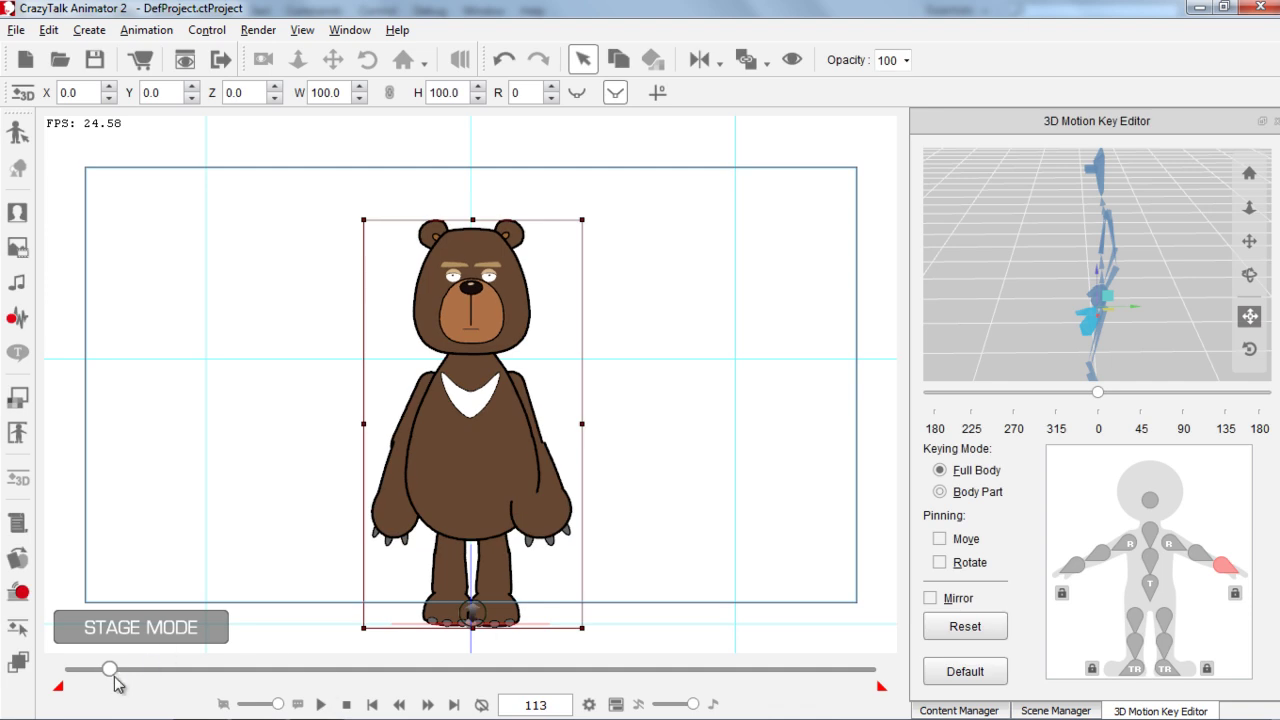
mouse_move(113, 673)
left_mouse_down()
mouse_move(77, 675)
mouse_move(121, 685)
left_mouse_up()
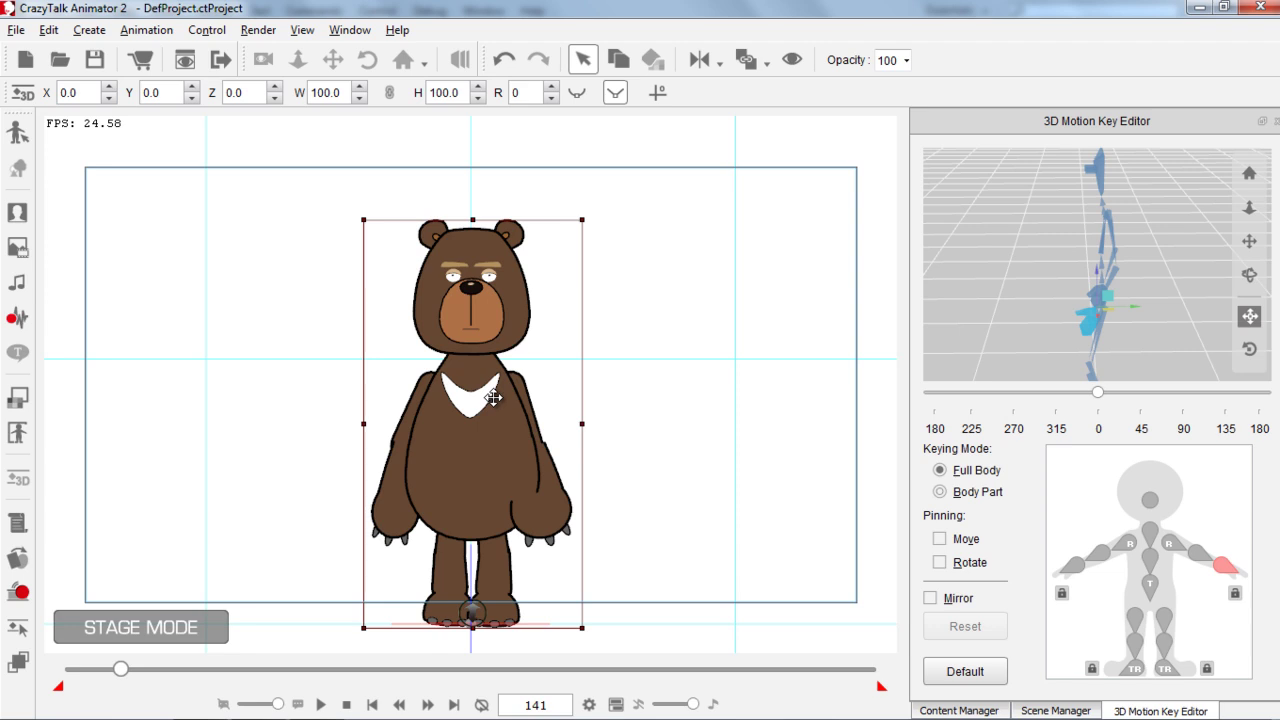
Step: At frame 102, send the bear's left hand behind its hip with the Layer Editor
left_click_drag(120, 669, 104, 671)
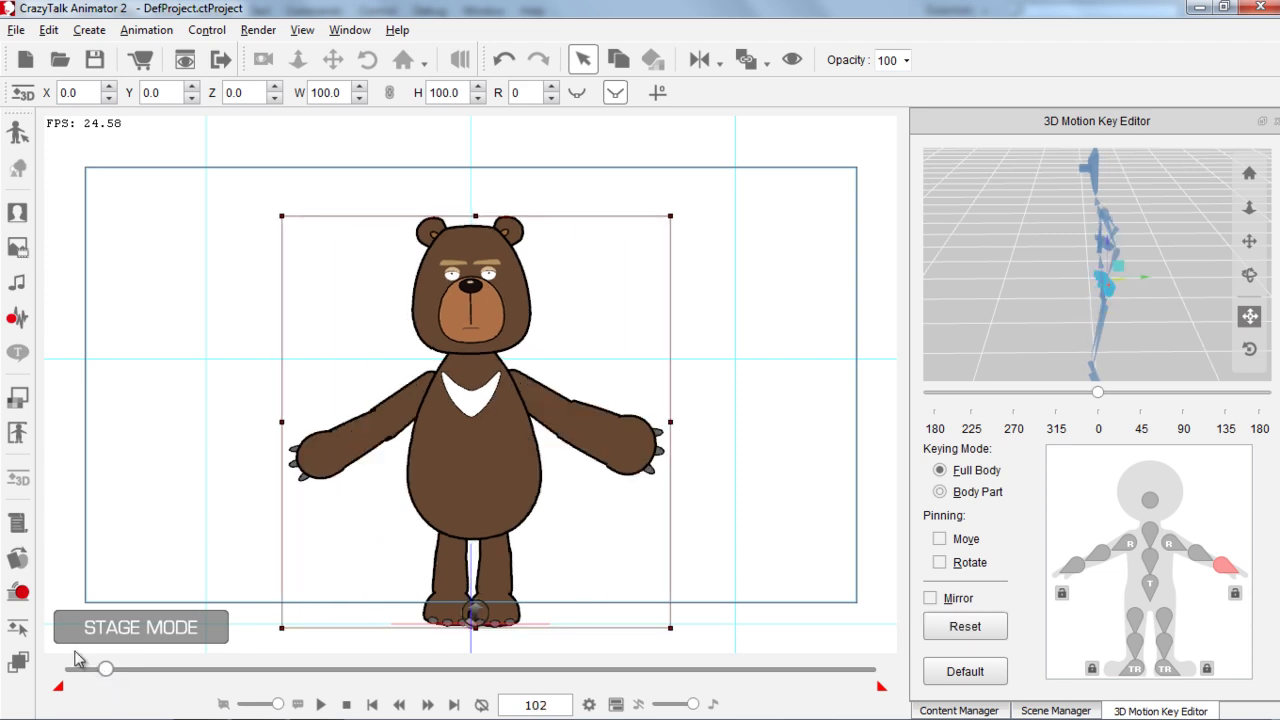
left_click(18, 662)
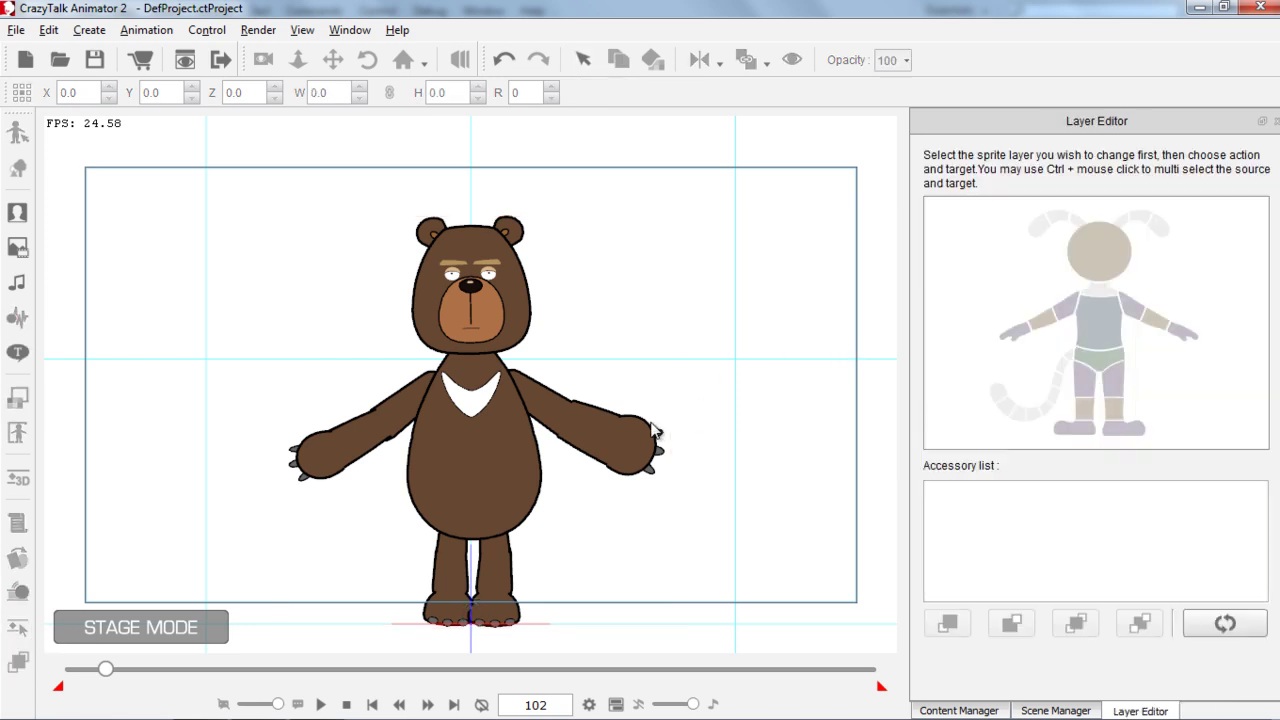
left_click(1183, 334)
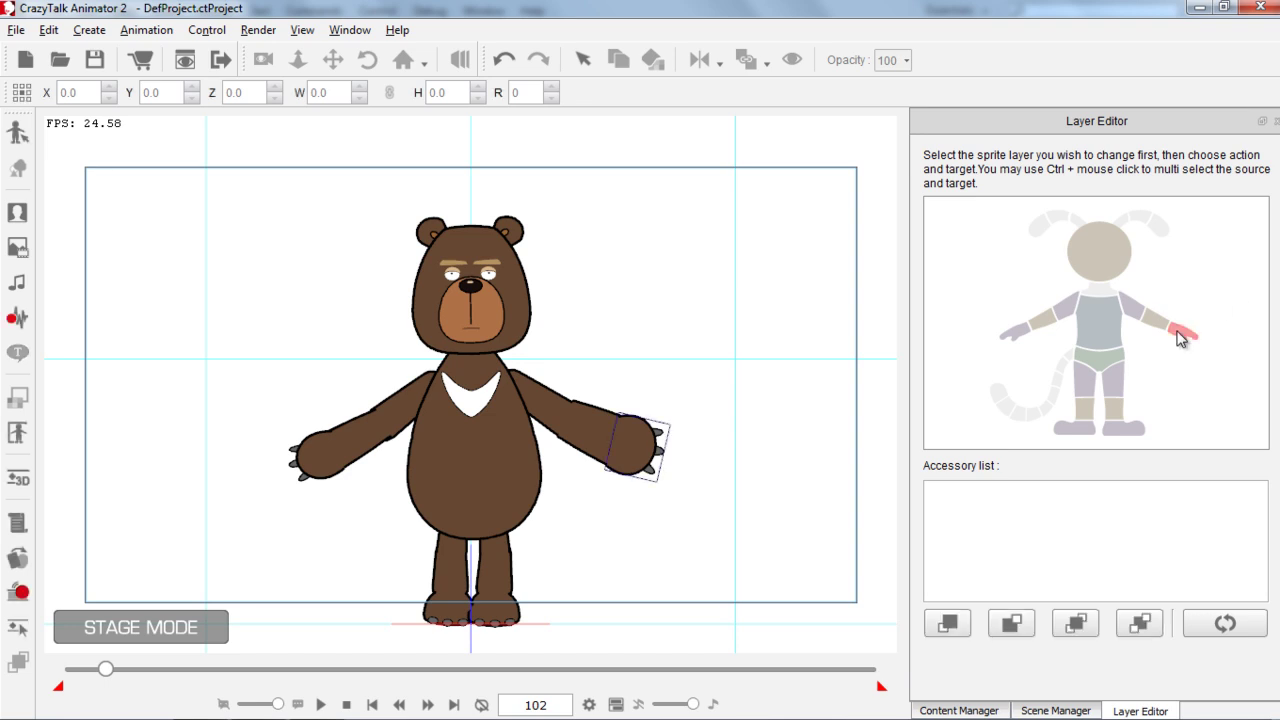
left_click(1012, 627)
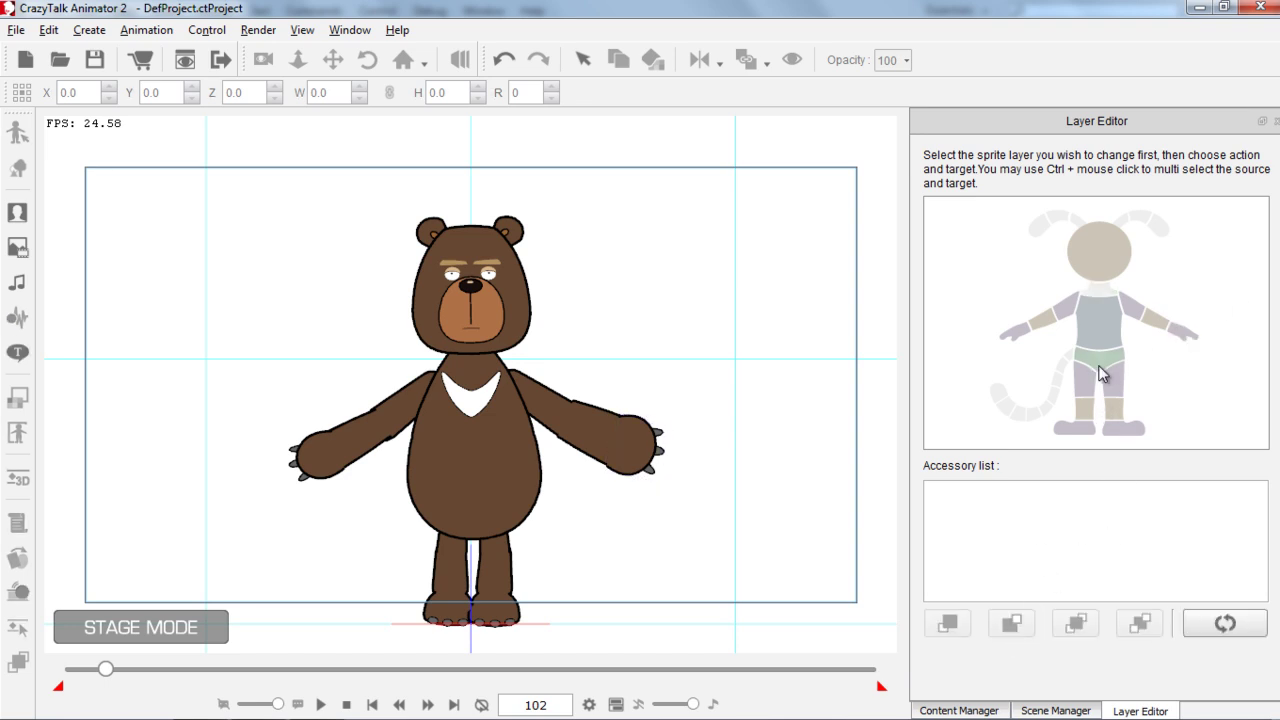
Step: Play the whole motion from frame 1 to check the hand's layer changes, and stop playback
left_click_drag(105, 668, 65, 669)
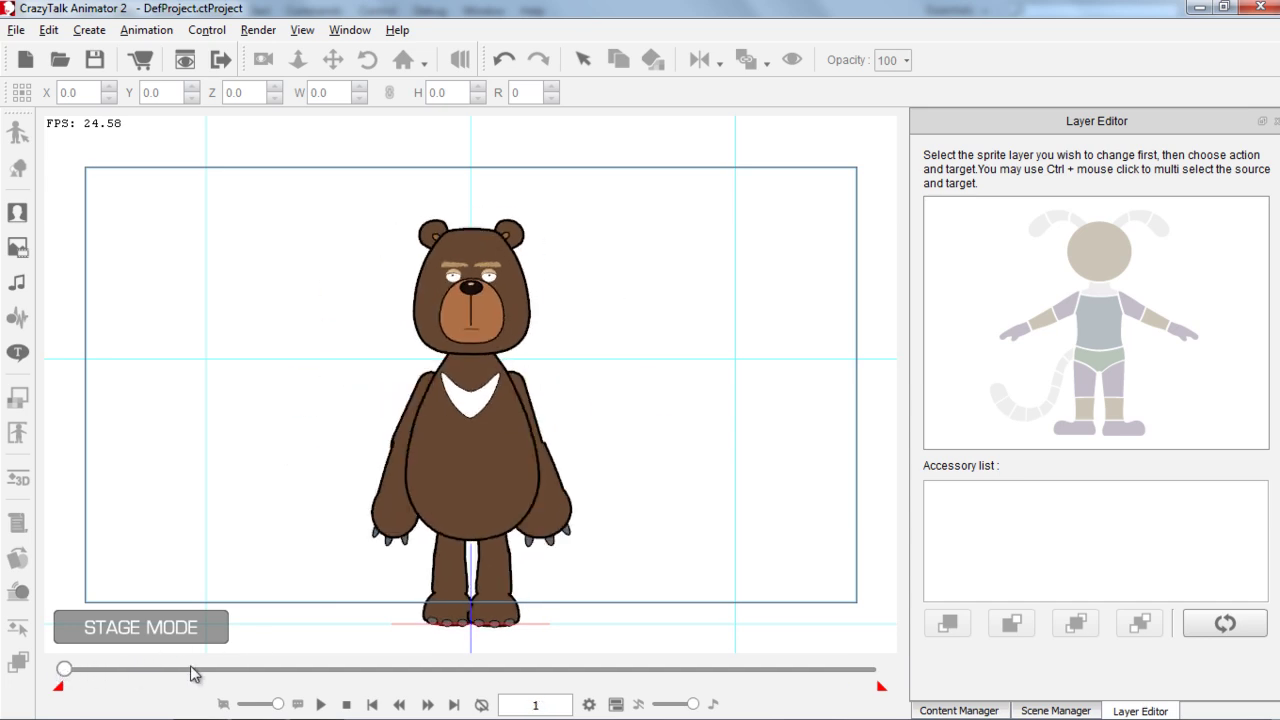
left_click(320, 704)
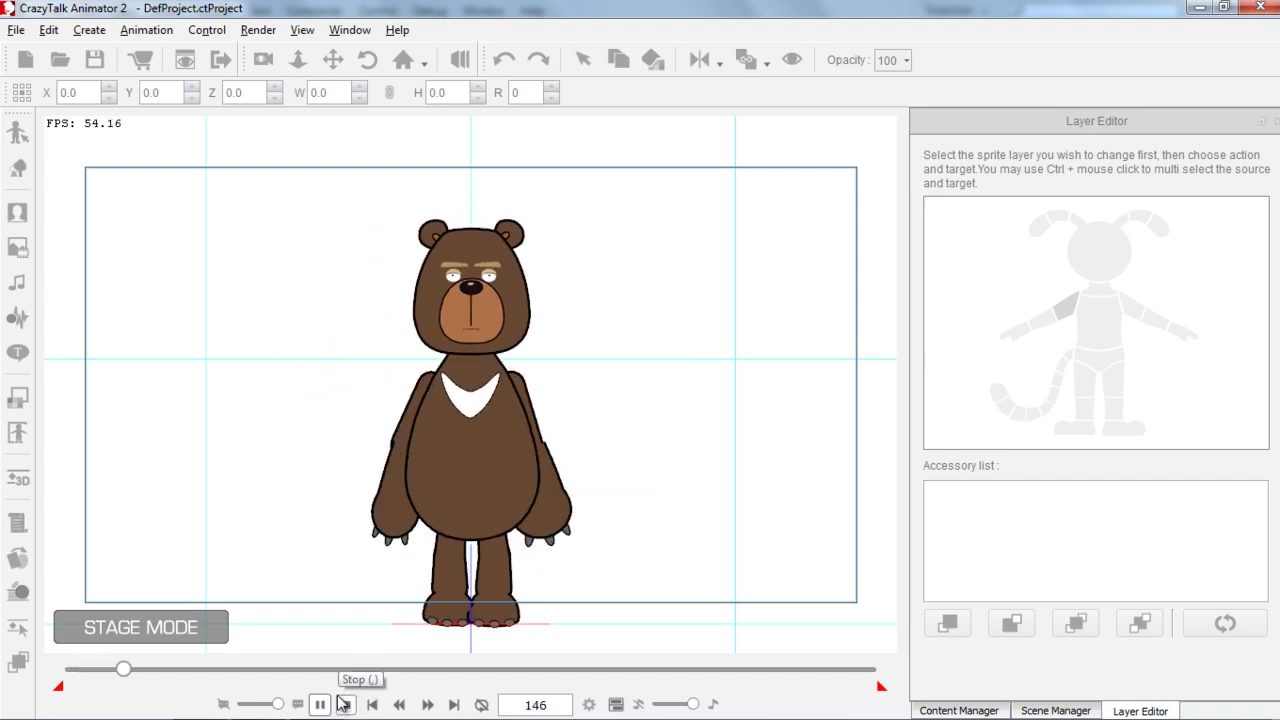
left_click(322, 704)
left_click(473, 474)
left_click(358, 700)
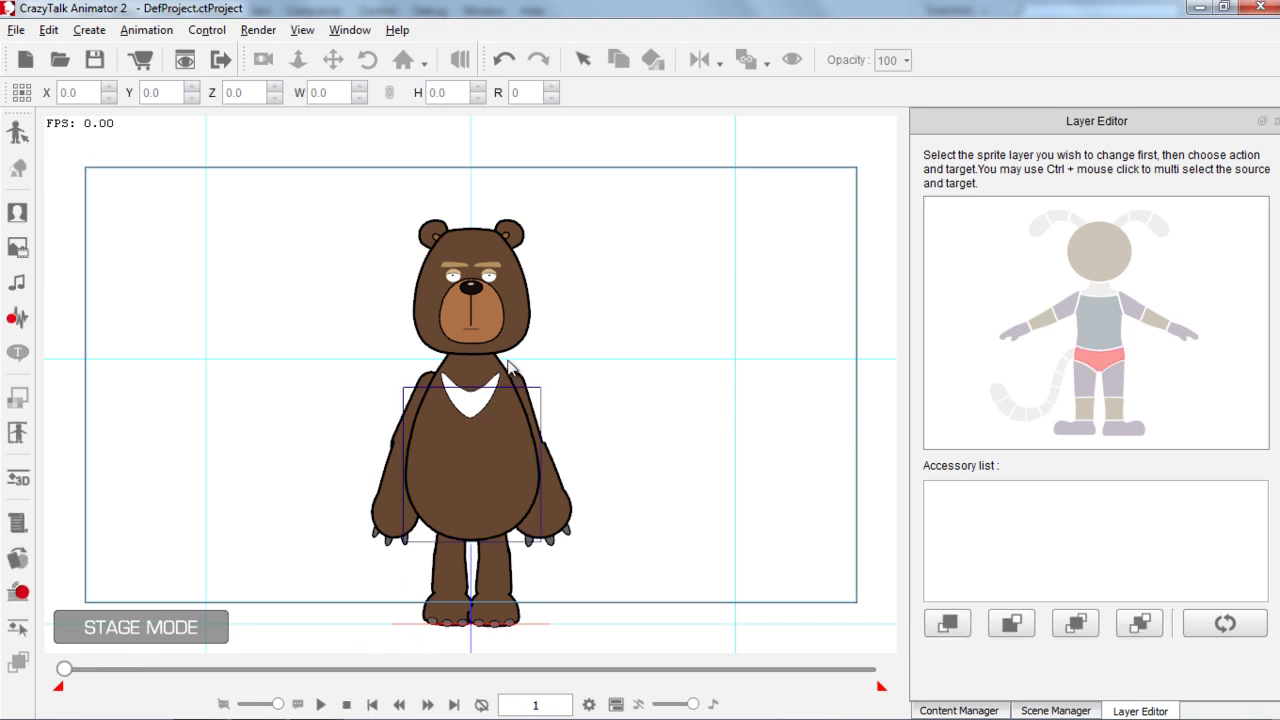
Step: Close the Layer Editor, turn the bear to a three-quarter view at frame 1 and play the motion from that angle
left_click(1274, 121)
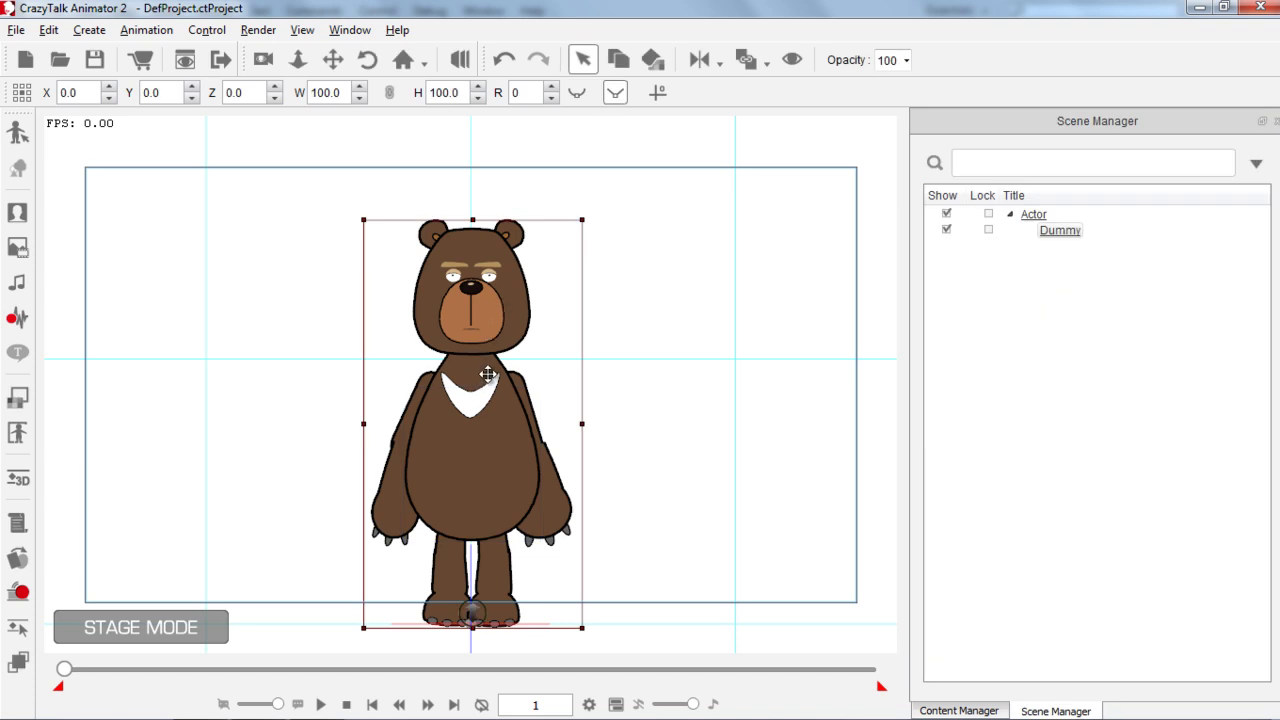
key("ctrl+z")
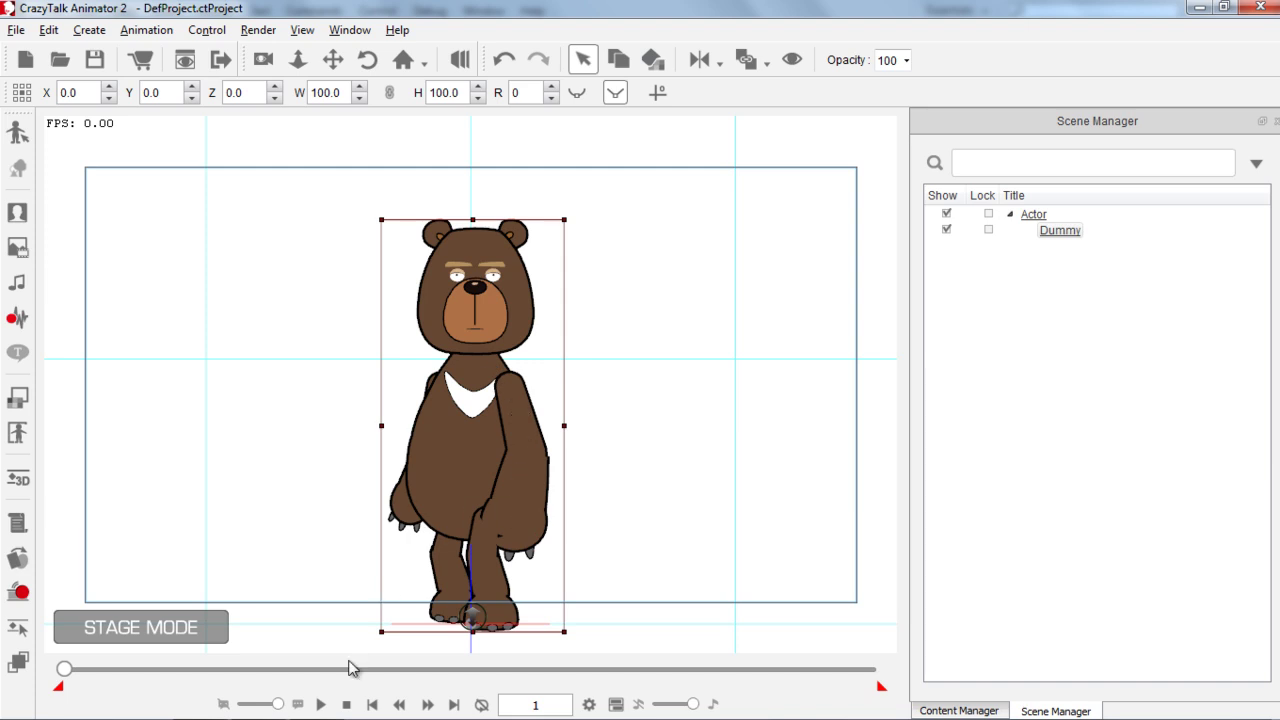
left_click(321, 705)
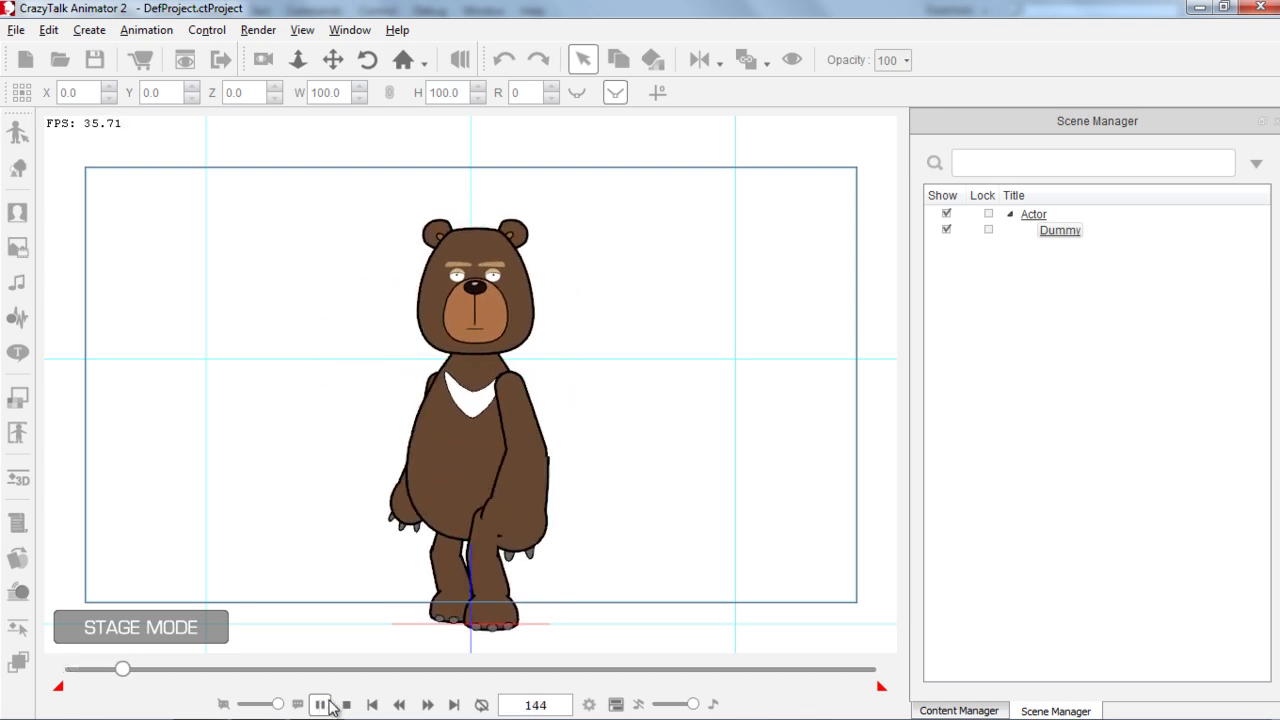
left_click(321, 705)
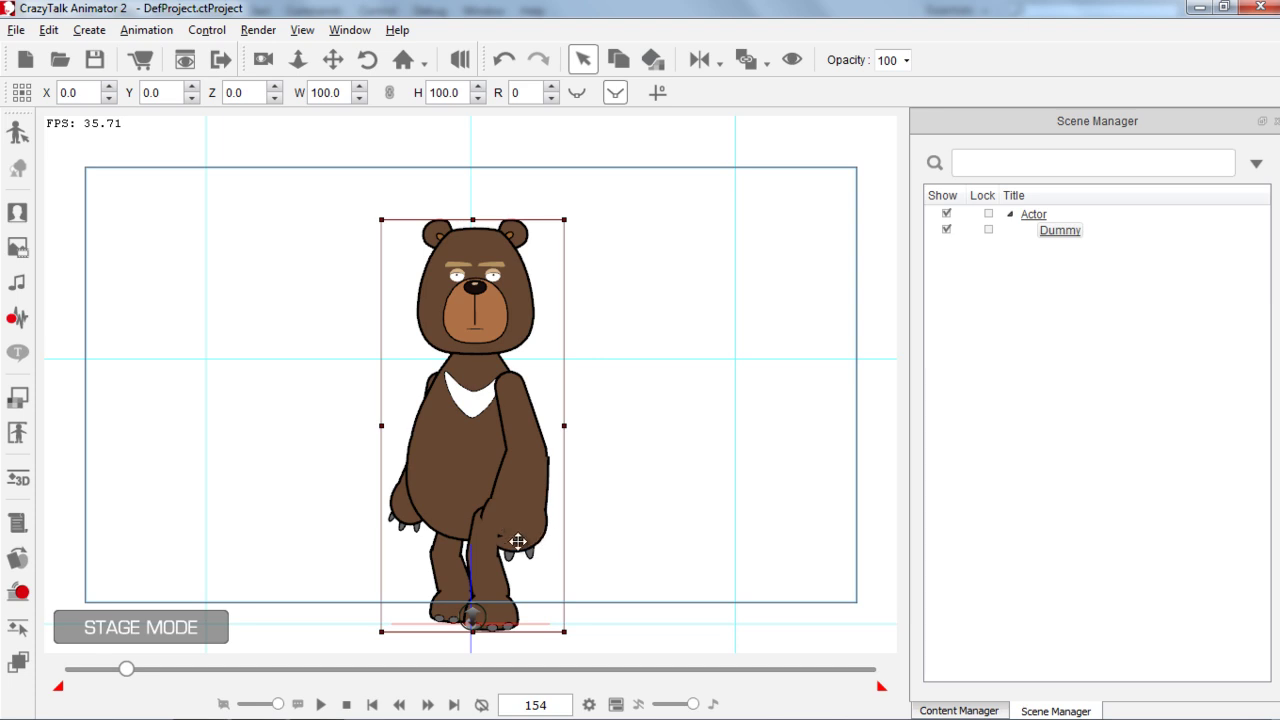
left_click_drag(126, 668, 58, 678)
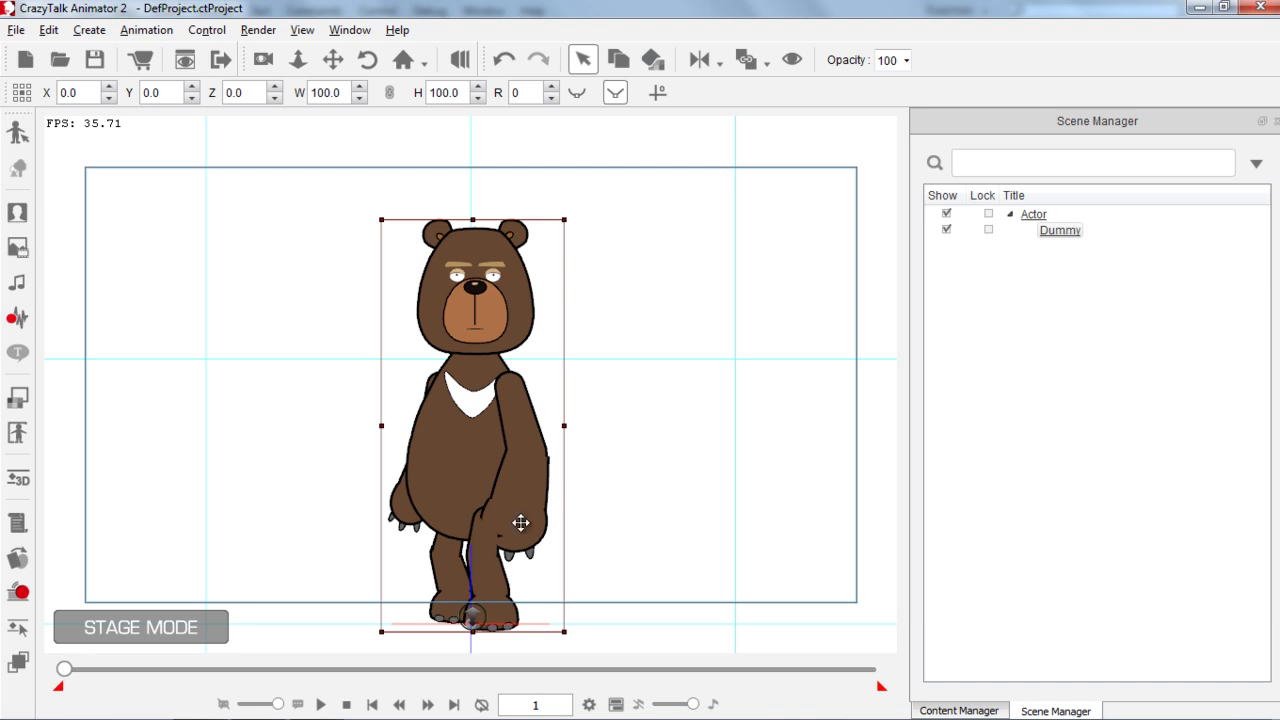
Step: At frame 1, bring the angled bear's left hand to the front with the Layer Editor and play the motion to check it
left_click(14, 662)
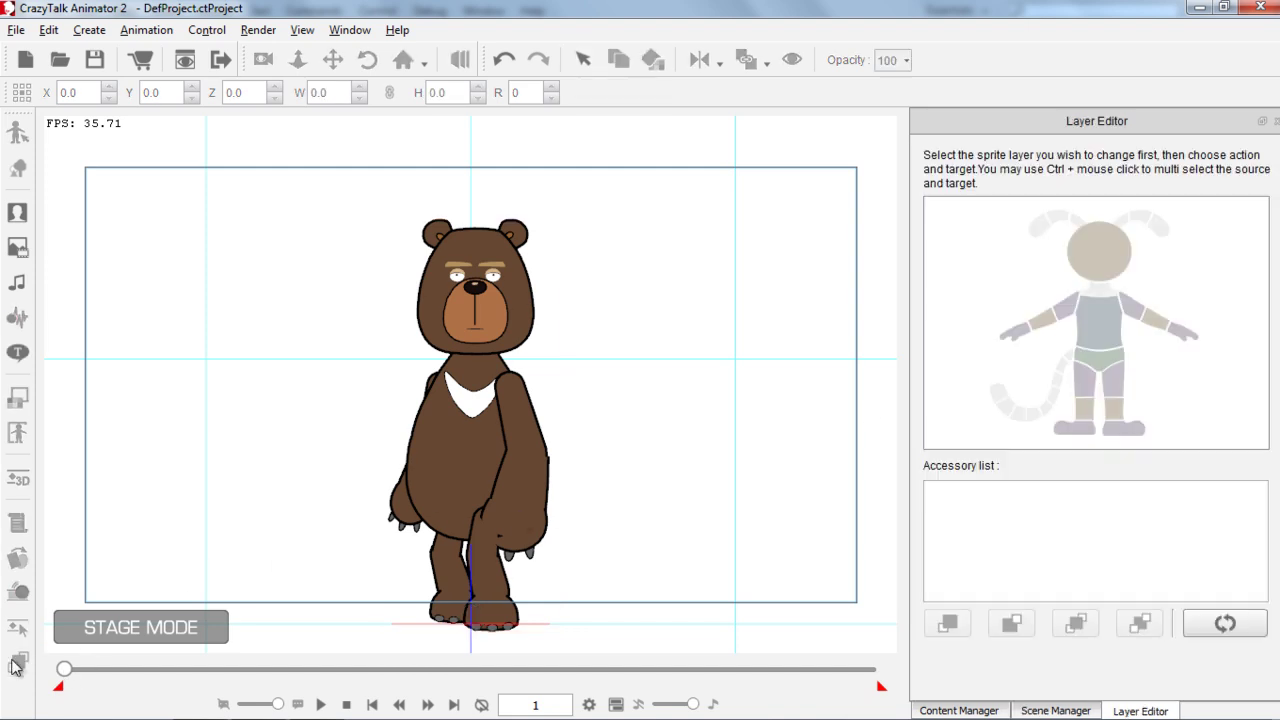
left_click(1179, 337)
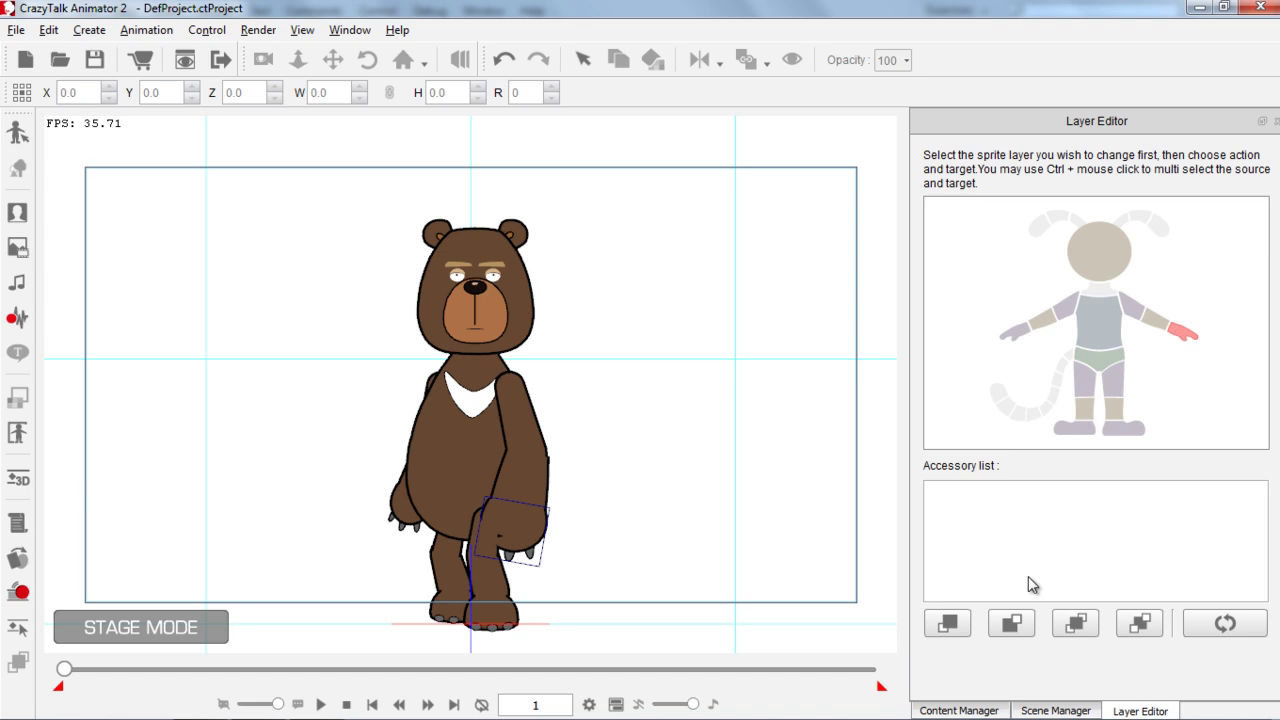
left_click(1076, 624)
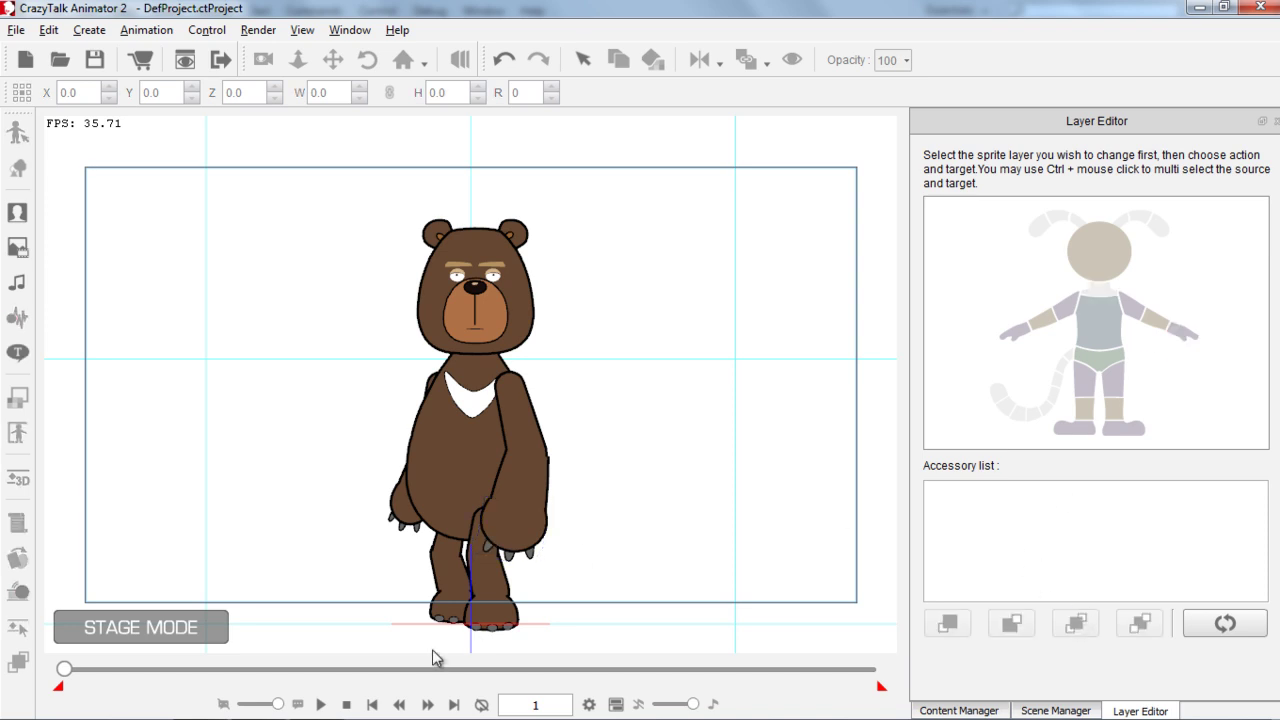
left_click(323, 704)
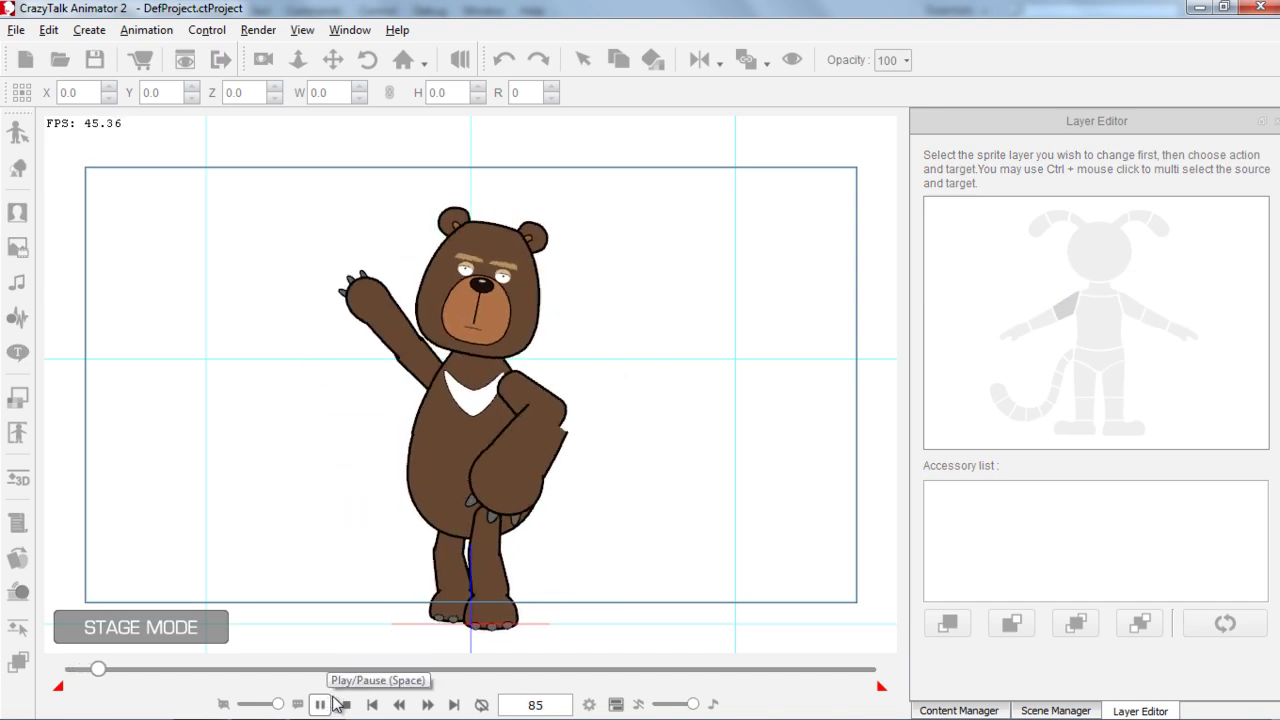
left_click(346, 704)
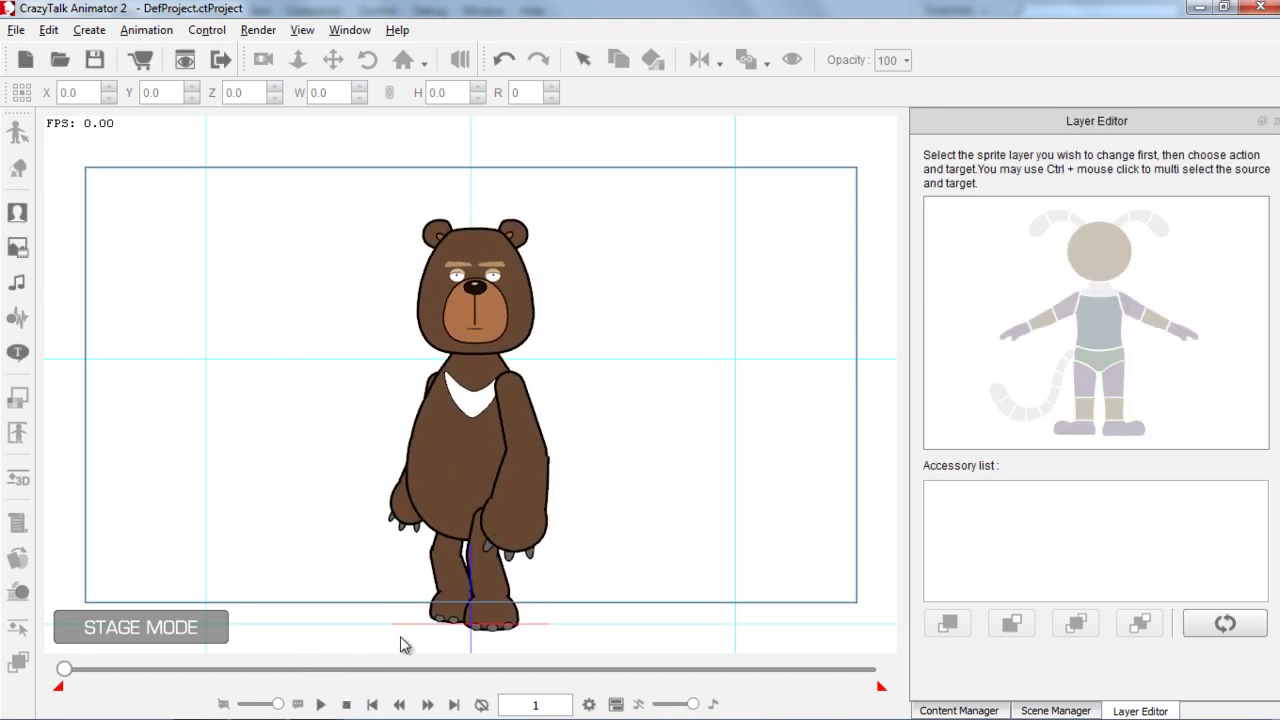